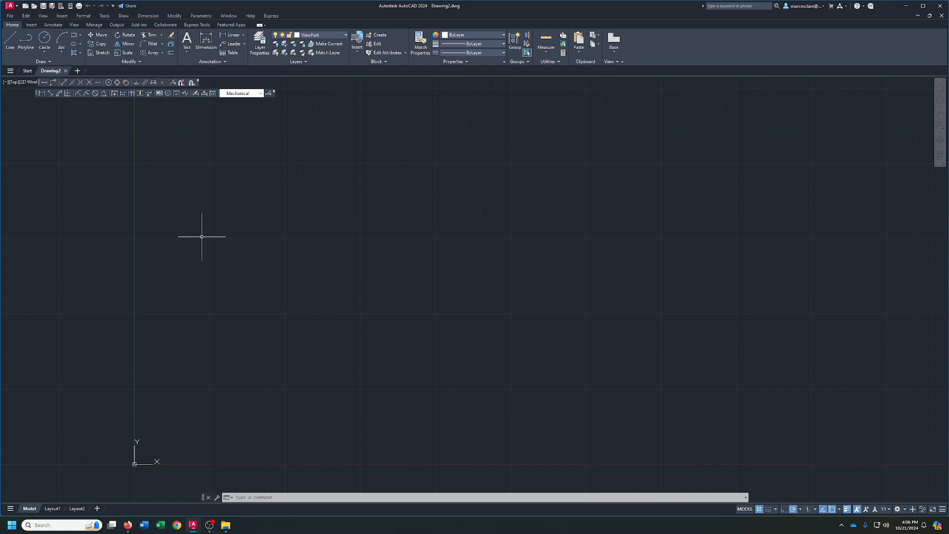
Step: Draw a circle with a radius of 2.5 in the empty drawing area
key("Return")
left_click(260, 289)
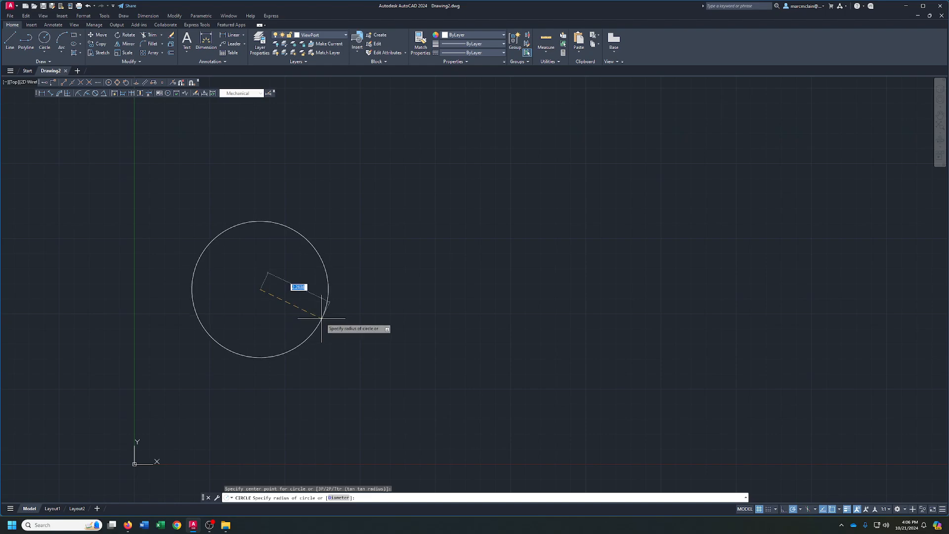
key("Return")
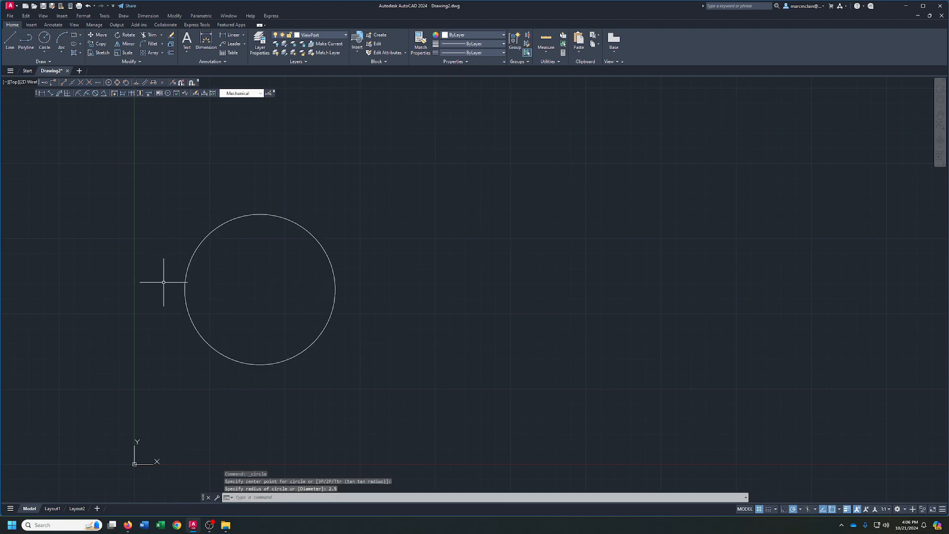
Step: Draw a line from the circle's center 1.25 straight up, continuing with a horizontal line rightward past the circle's edge
scroll(242, 298, "up", 2)
mouse_move(244, 298)
middle_mouse_down()
mouse_move(492, 370)
mouse_move(408, 315)
middle_mouse_up()
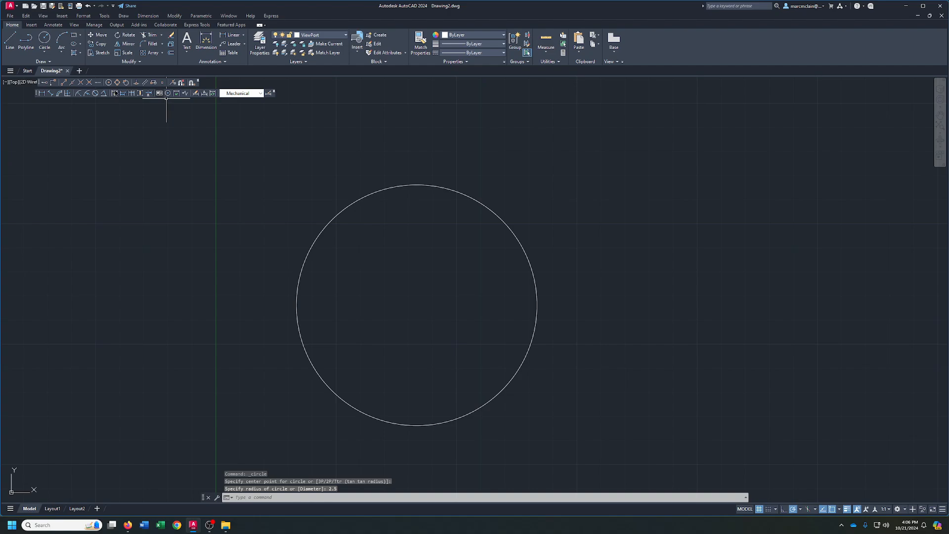
left_click(9, 40)
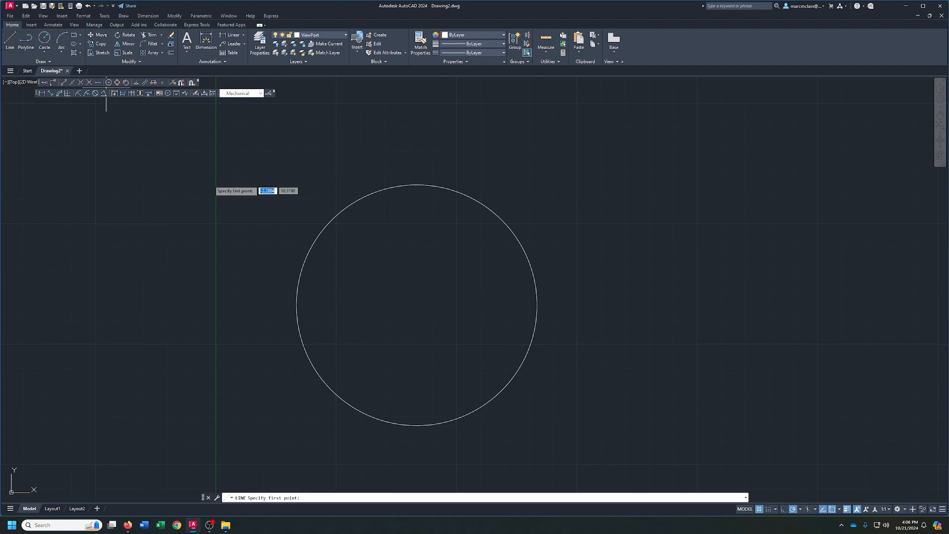
left_click(416, 305)
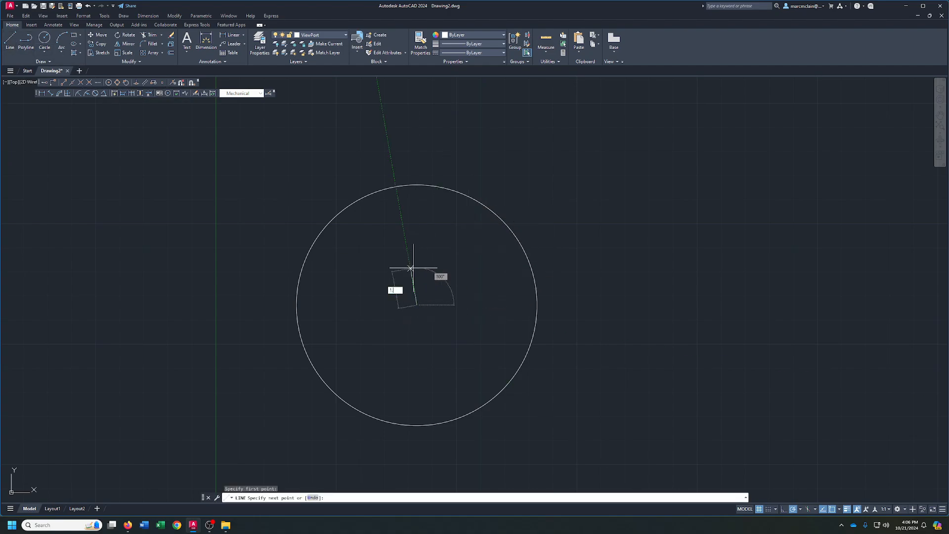
type("1.25")
key("Return")
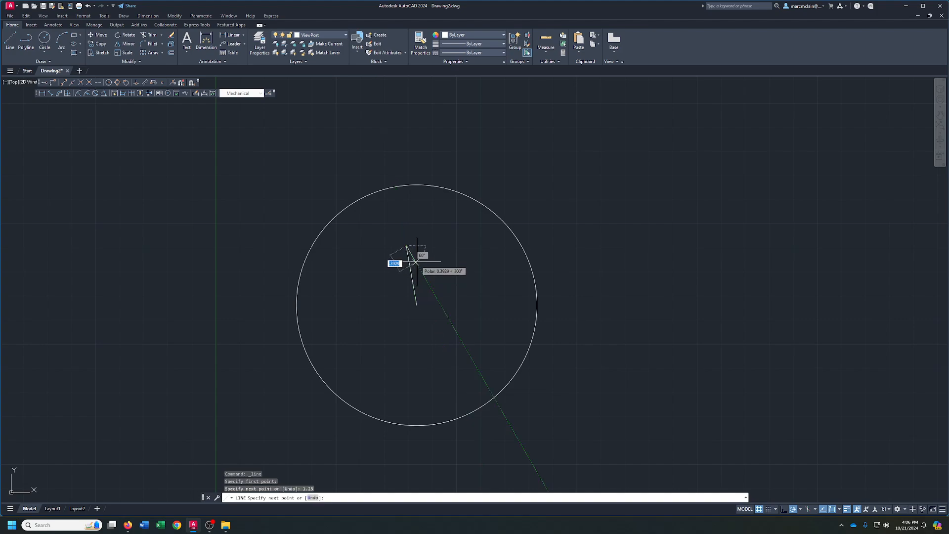
right_click(430, 259)
left_click(448, 291)
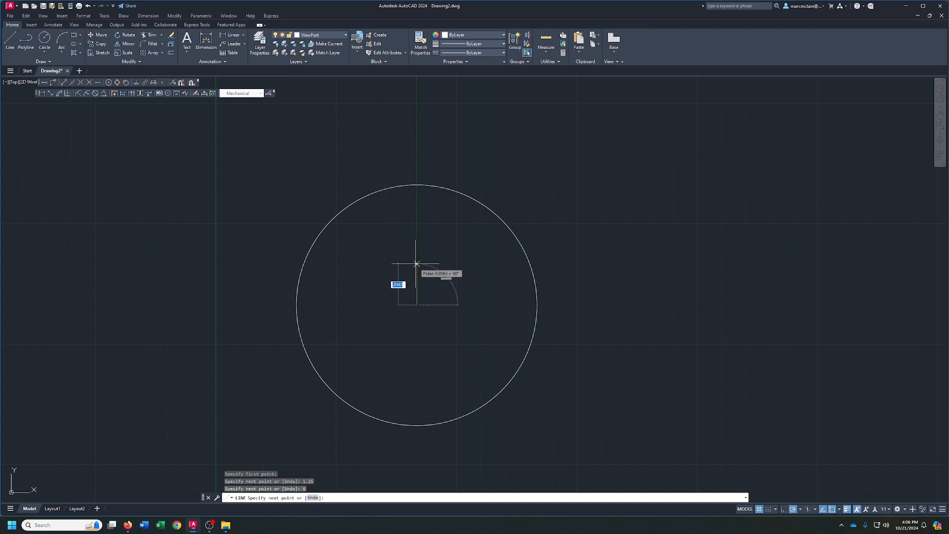
type("1.25")
key("Return")
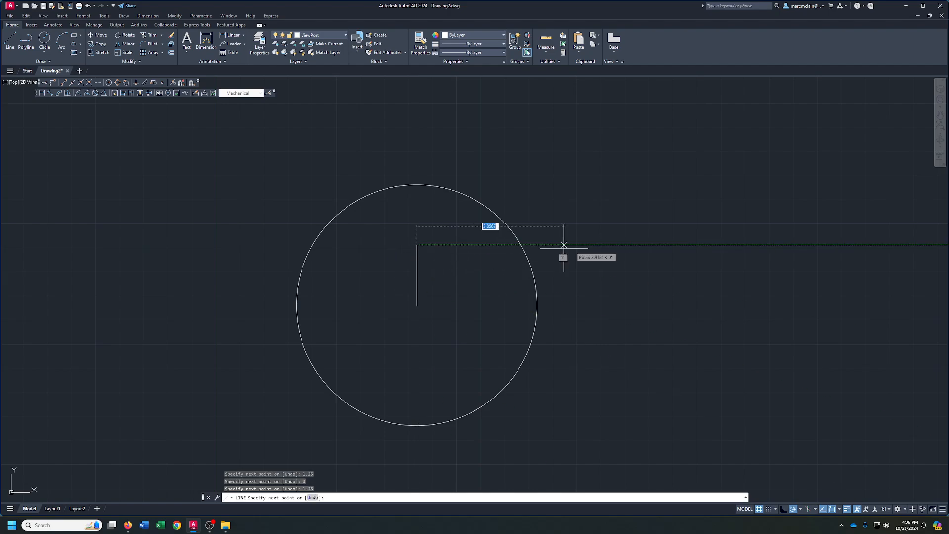
right_click(599, 245)
left_click(618, 255)
Step: Draw a line from the circle's center 1.25 horizontally to the right, continuing with a vertical line up past the circle
right_click(434, 277)
left_click(445, 280)
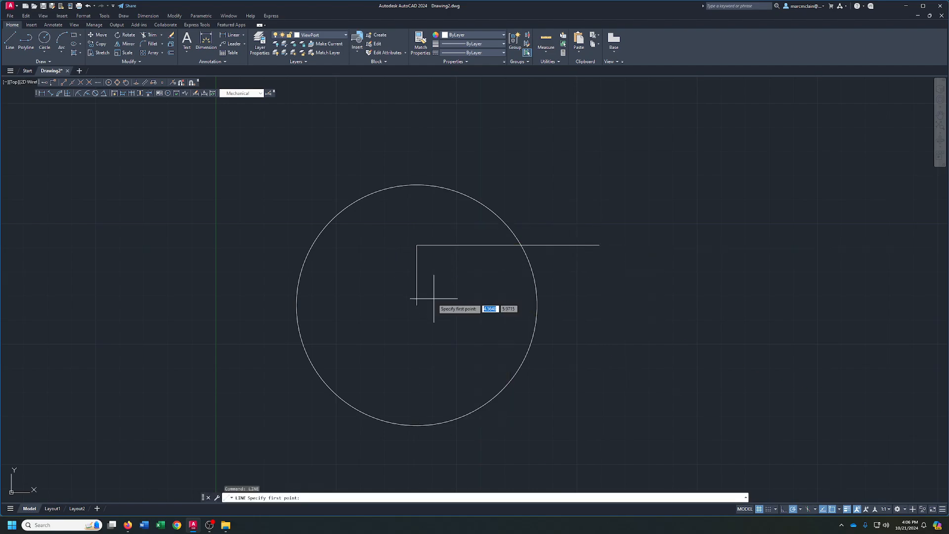
left_click(417, 304)
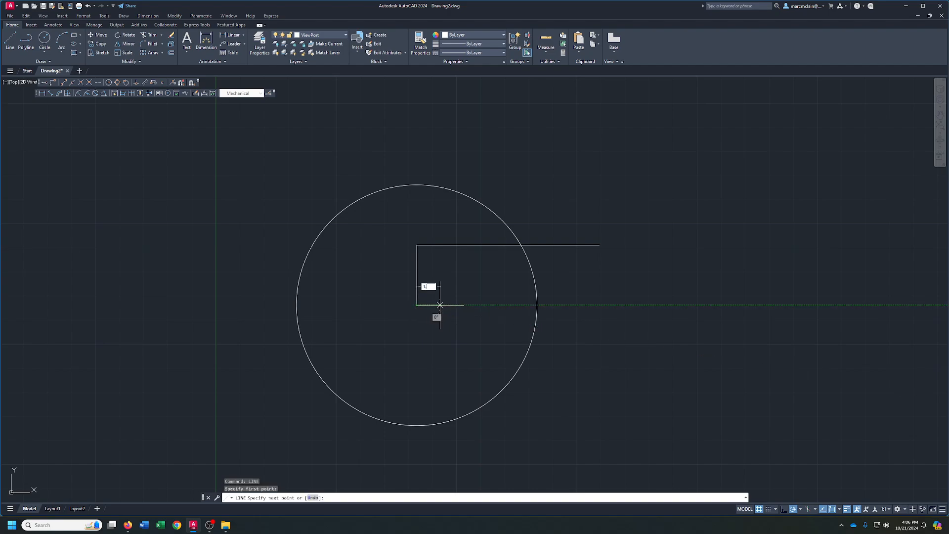
type("1.25")
key("Return")
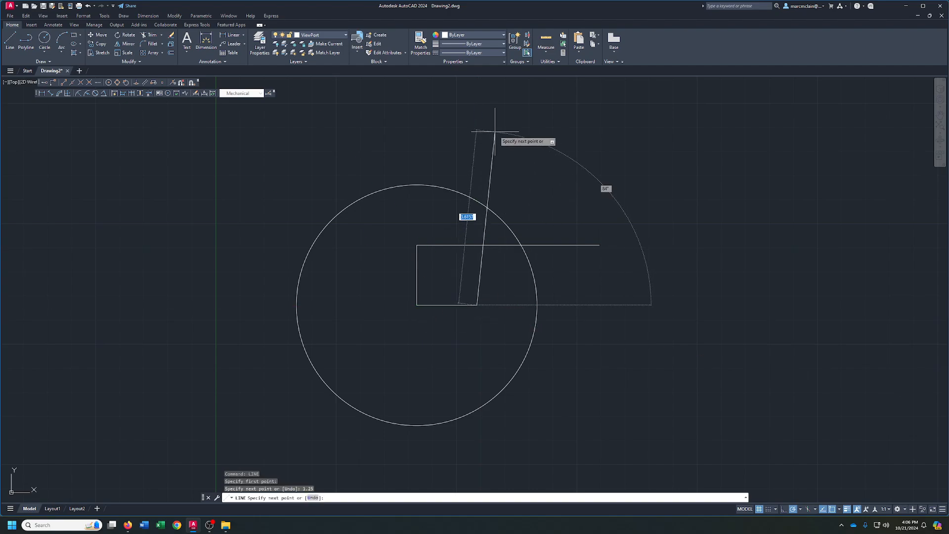
right_click(476, 145)
left_click(491, 150)
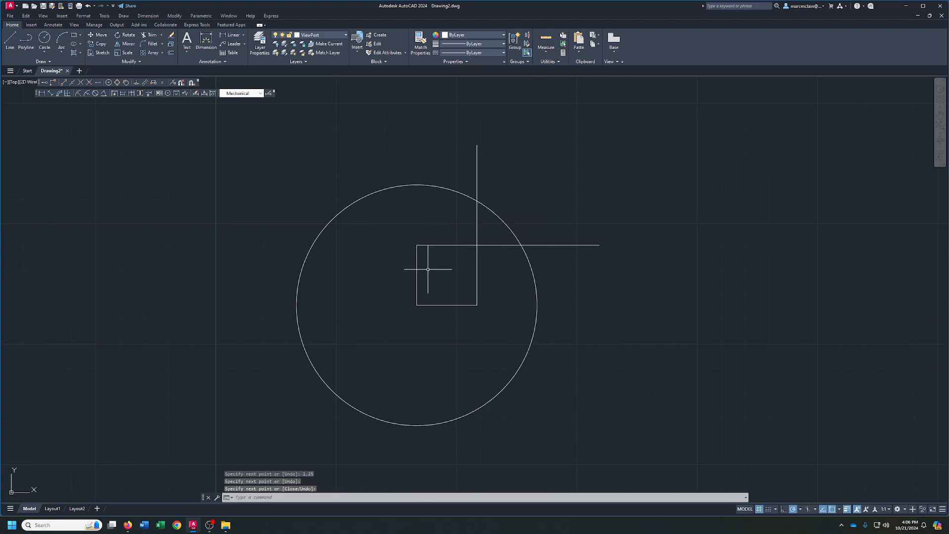
Step: Trim the inner parts of the two long crossing lines so they meet in a corner inside the circle
left_click(153, 37)
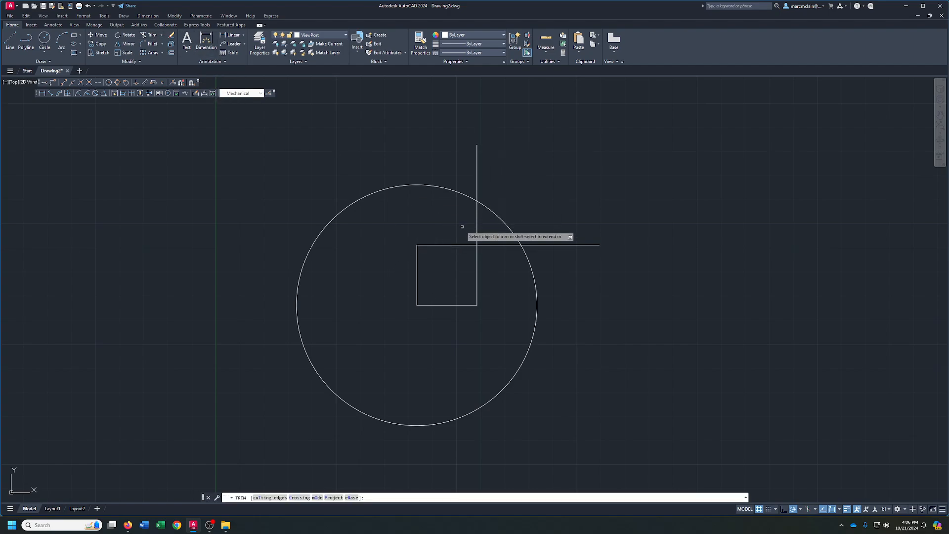
left_click_drag(459, 233, 490, 282)
right_click(489, 273)
left_click(503, 280)
Step: Erase the horizontal construction line that starts at the circle's center
left_click(481, 287)
left_click(453, 329)
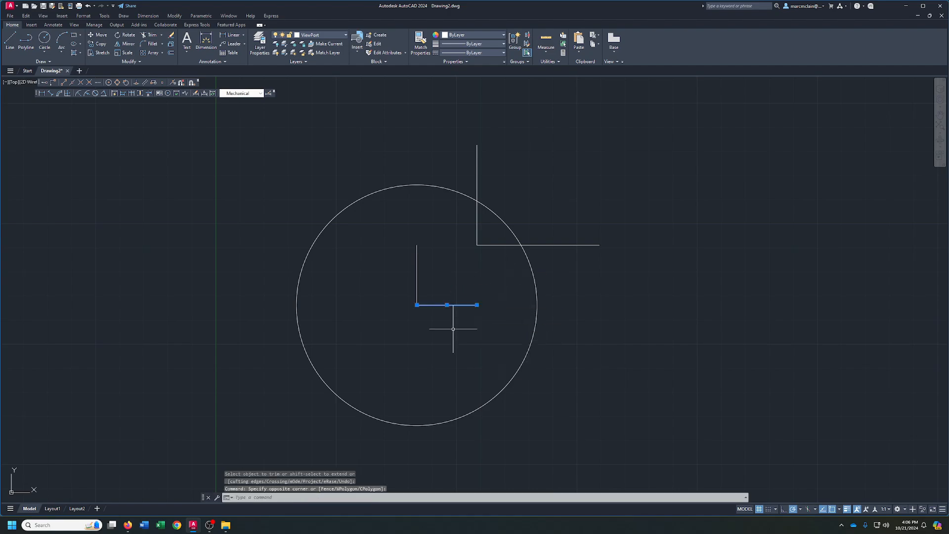
key("Delete")
Step: Stretch the upper end of the vertical construction line straight up to a total length of 1.5
left_click(425, 258)
left_click(378, 251)
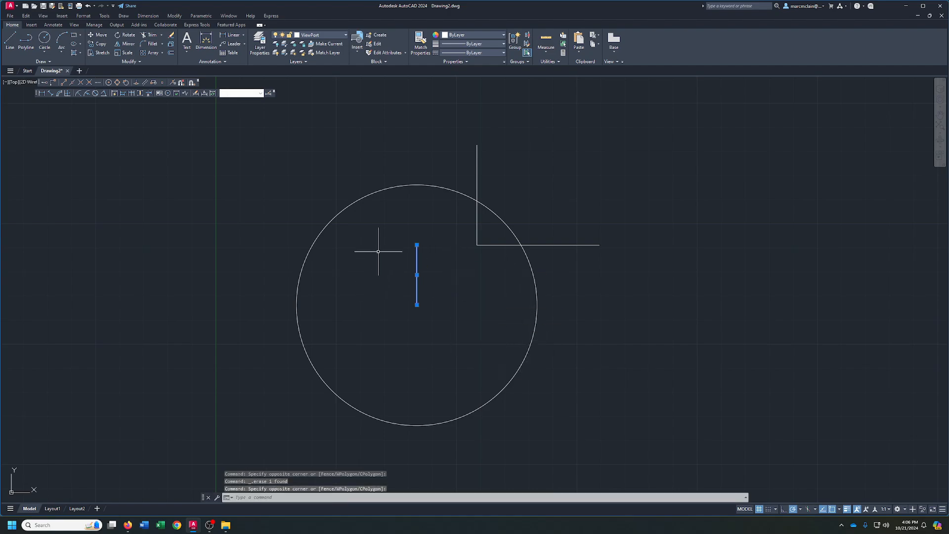
left_click(416, 245)
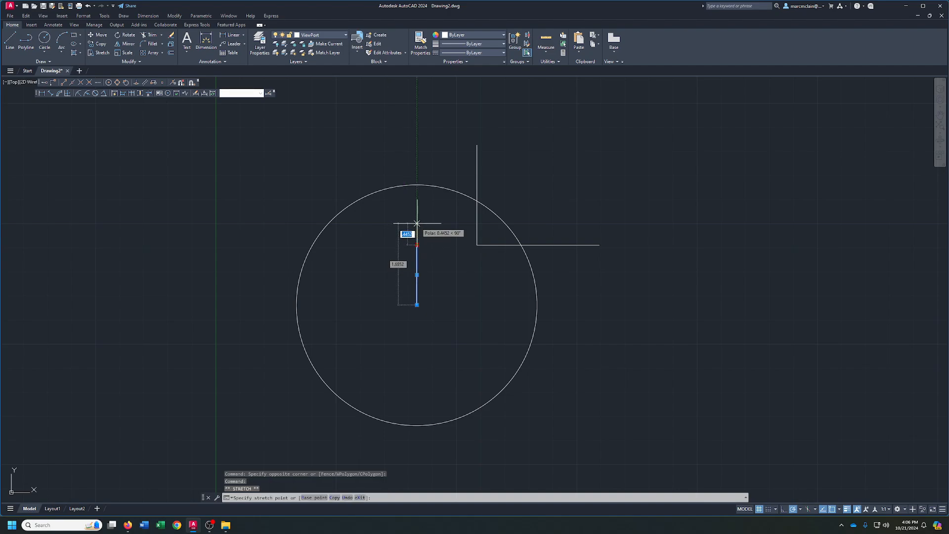
key("Tab")
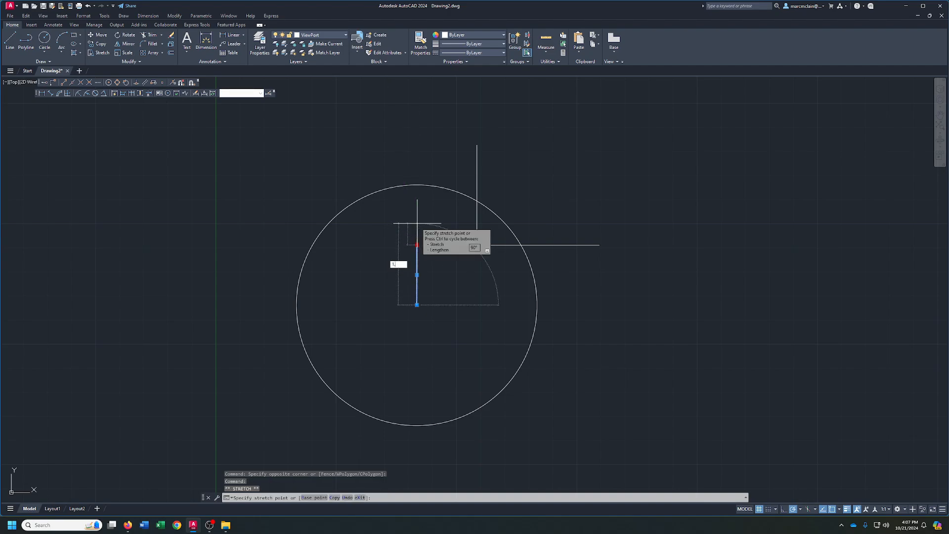
key("Return")
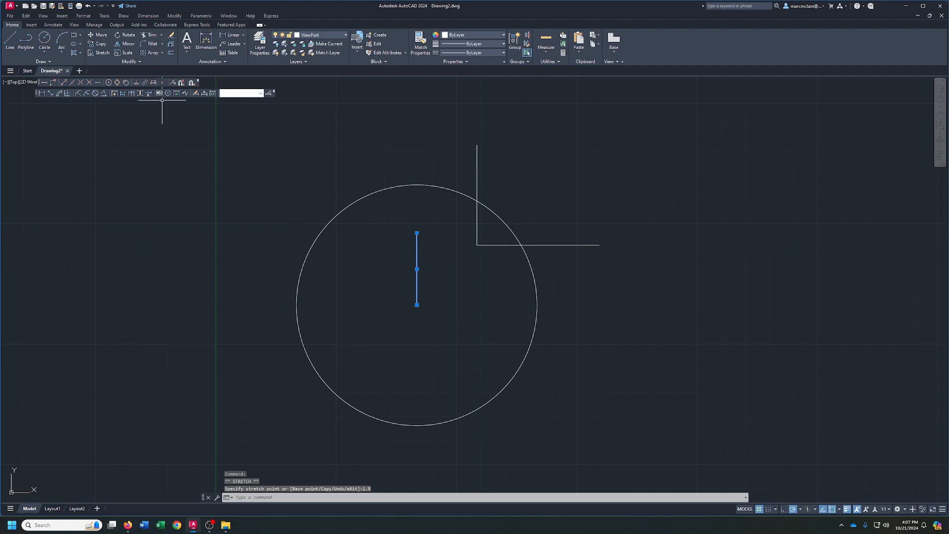
Step: Draw a line 0.25 to the right from the construction line's upper end, continuing with a vertical line up past the circle
left_click(10, 39)
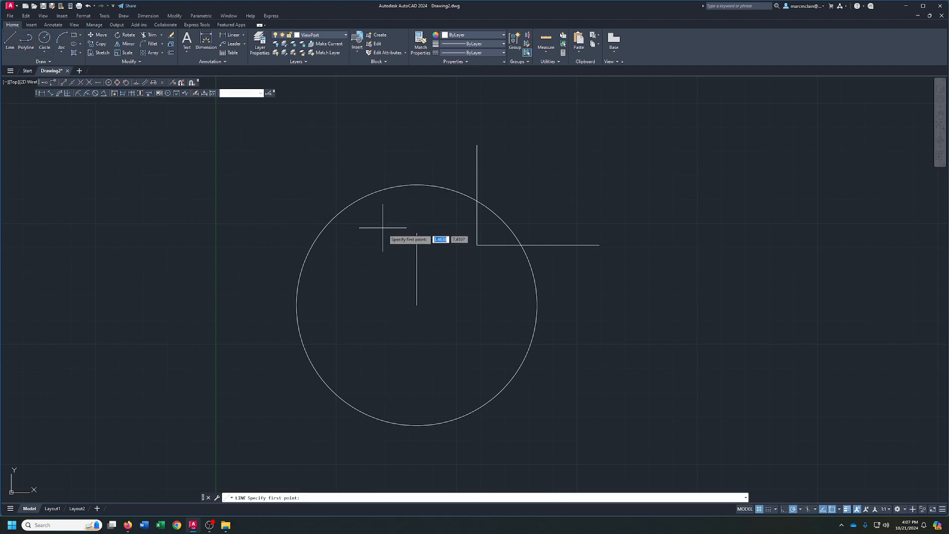
left_click(417, 234)
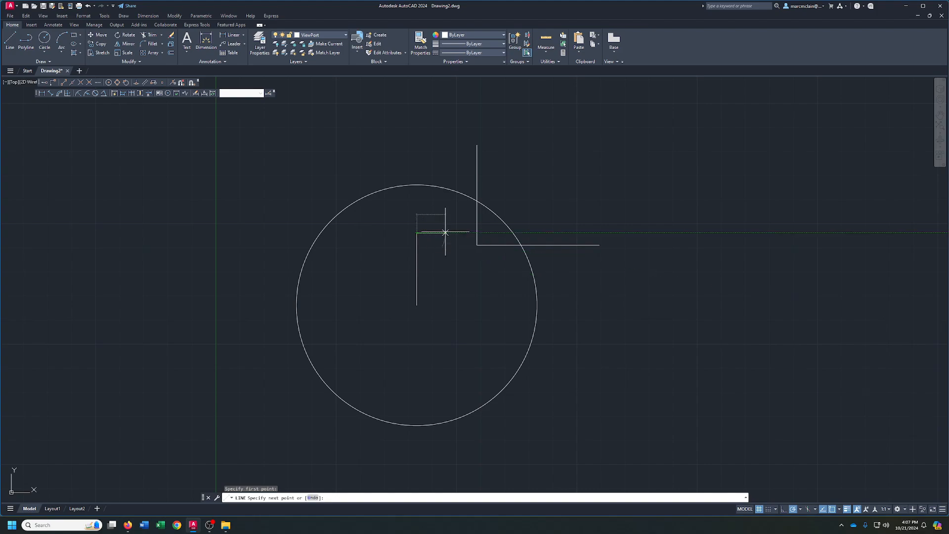
type(".25")
key("Return")
left_click(429, 154)
right_click(429, 154)
left_click(449, 161)
Step: Mirror the slot's vertical side line about the vertical axis through the circle's center, keeping the source line
left_click(445, 141)
left_click(423, 162)
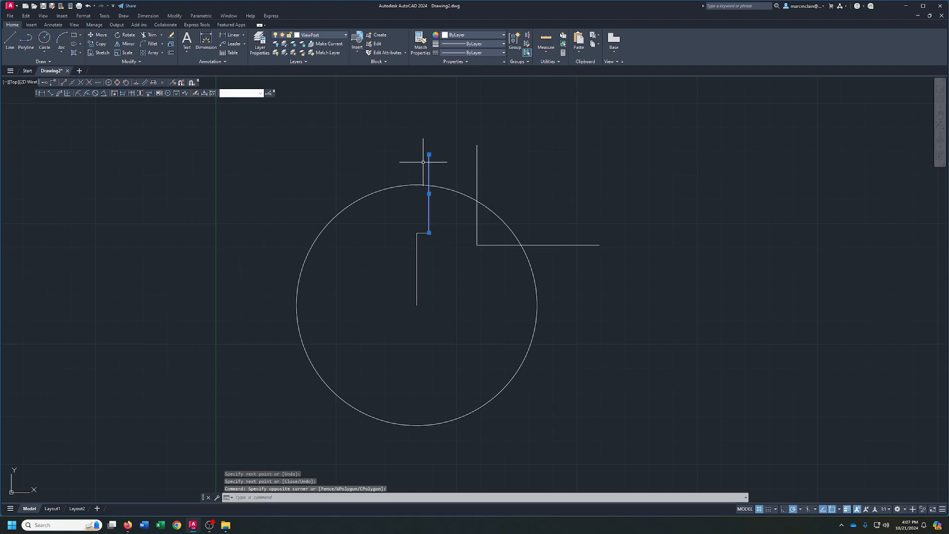
left_click(129, 44)
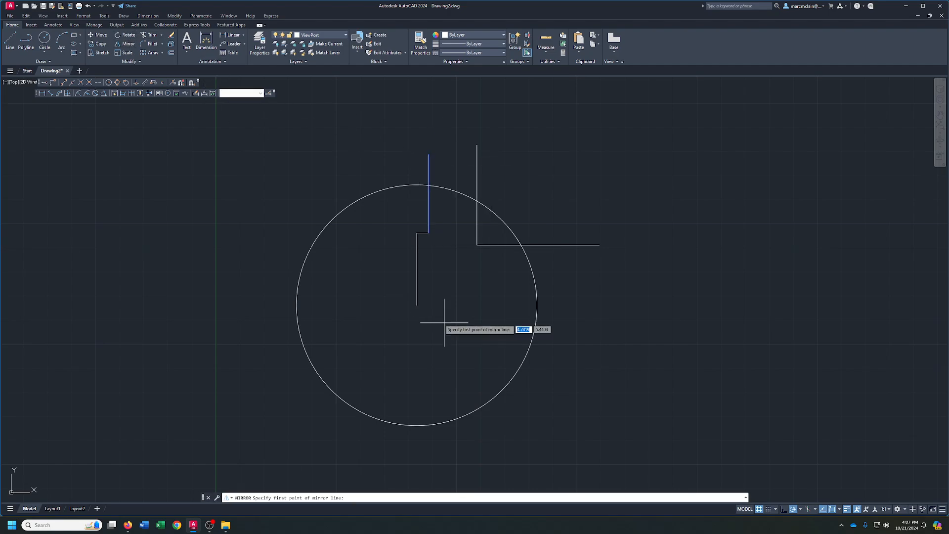
left_click(416, 305)
left_click(417, 168)
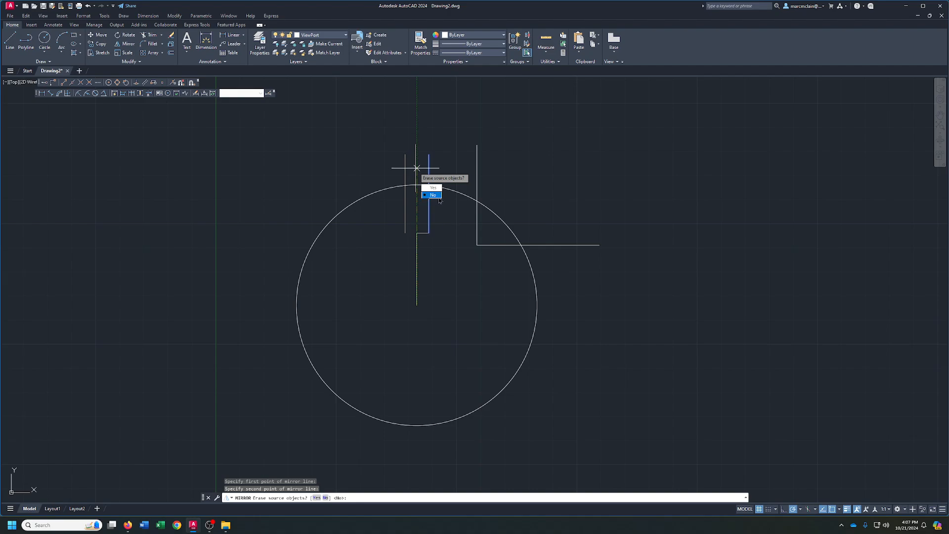
left_click(434, 196)
Step: Extend the short horizontal line at the slot's bottom to meet the mirrored side line
left_click(161, 36)
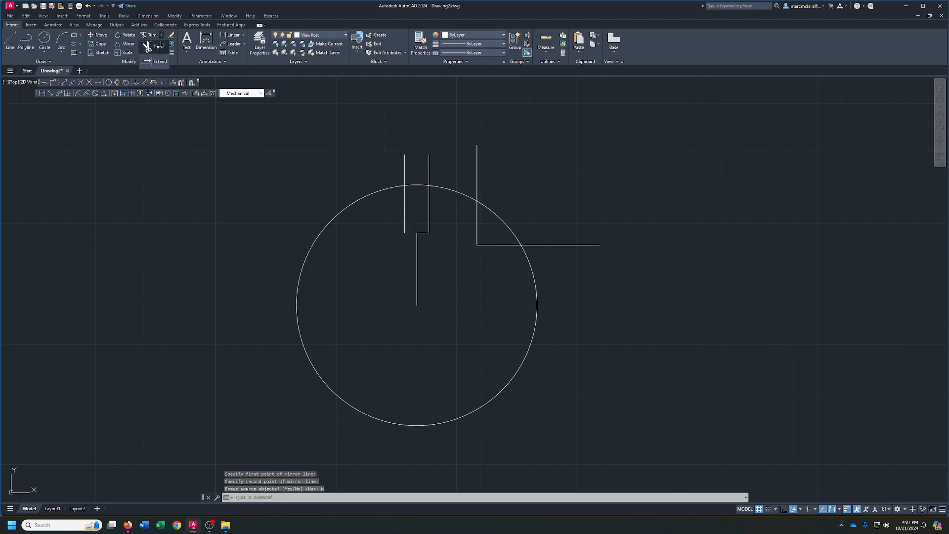
left_click(160, 62)
left_click(418, 233)
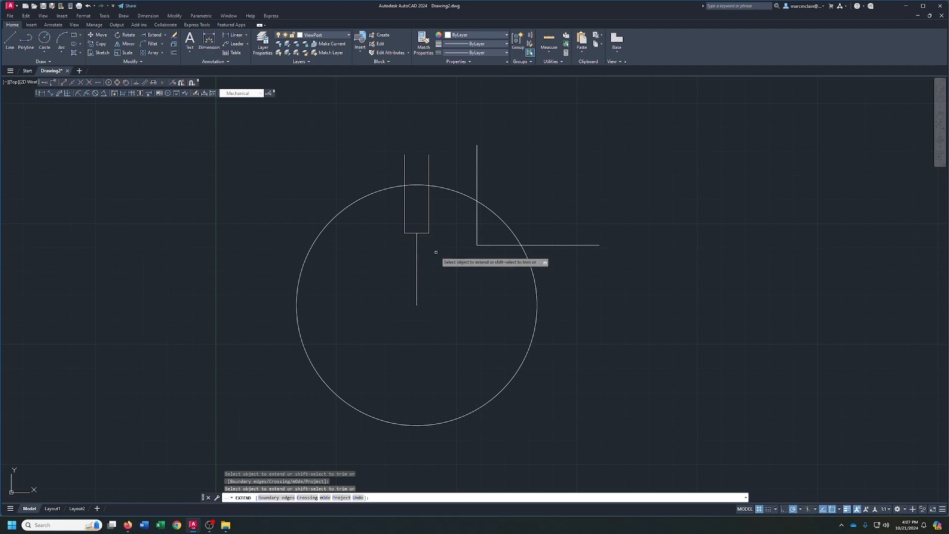
right_click(436, 252)
left_click(446, 257)
Step: Erase the vertical construction line between the circle's center and the slot bottom
left_click(447, 267)
left_click(414, 278)
key("Delete")
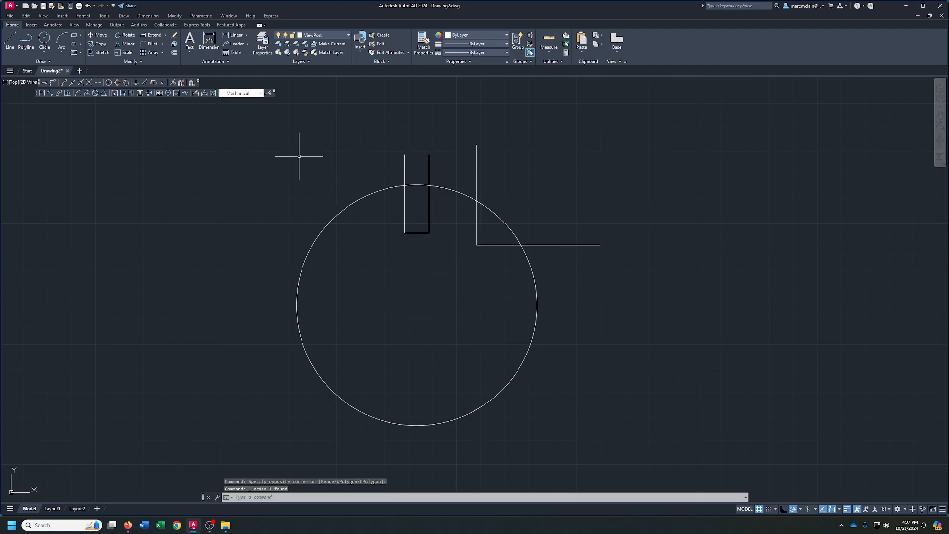
Step: Trim the slot and corner notch lines where they extend outside the circle
left_click(165, 35)
left_click(157, 52)
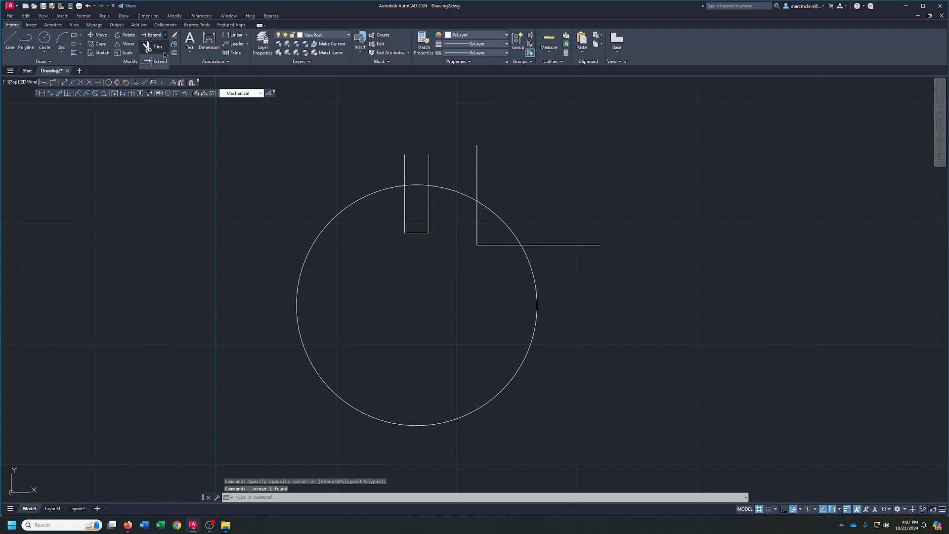
mouse_move(375, 157)
left_mouse_down()
mouse_move(479, 177)
mouse_move(585, 264)
left_mouse_up()
right_click(605, 270)
left_click(605, 271)
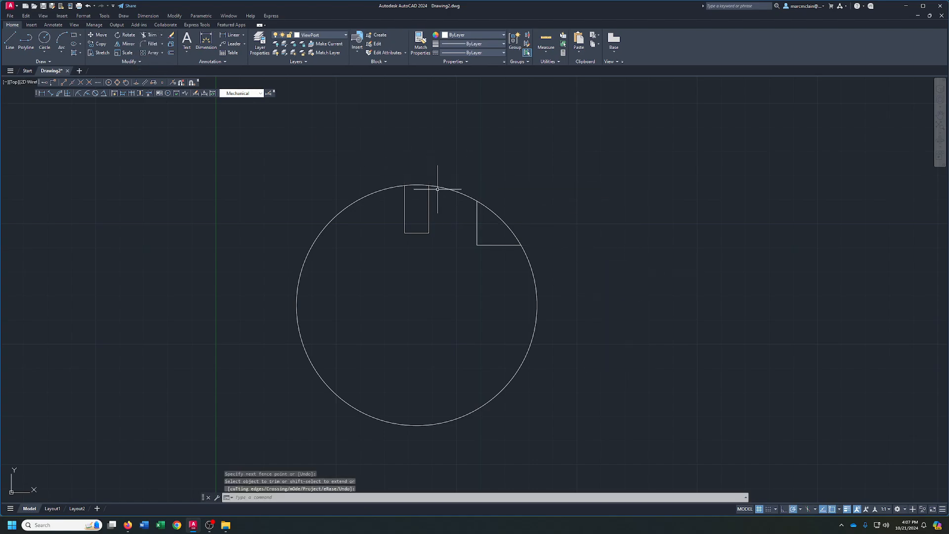
Step: Create a polar array of the slot and corner notch lines around the circle's center with 4 items
left_click(378, 158)
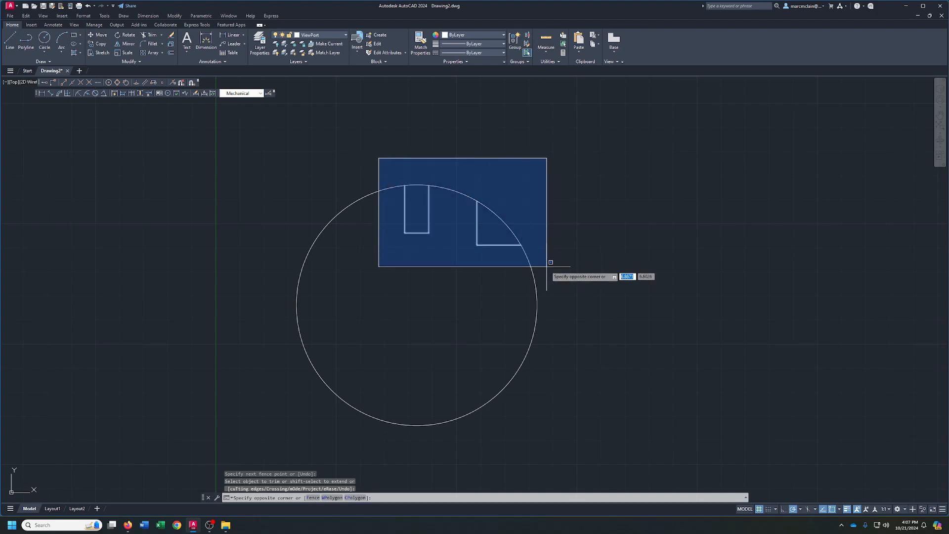
left_click(546, 266)
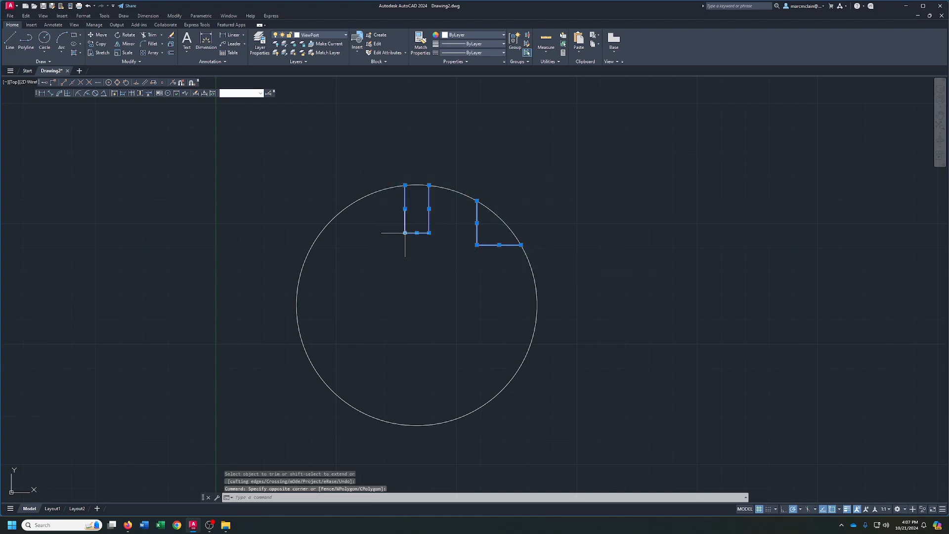
left_click(163, 54)
left_click(167, 98)
left_click(416, 305)
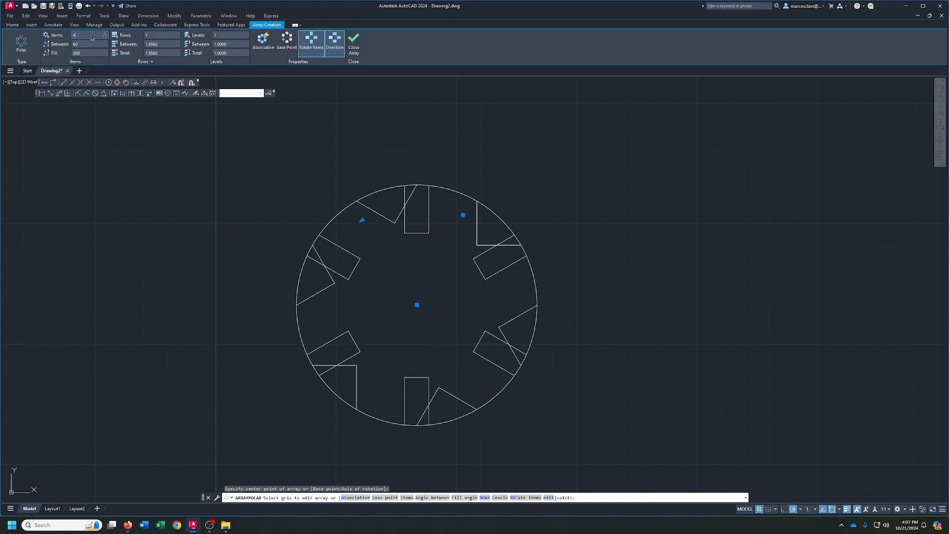
left_click(92, 37)
type("4")
key("Return")
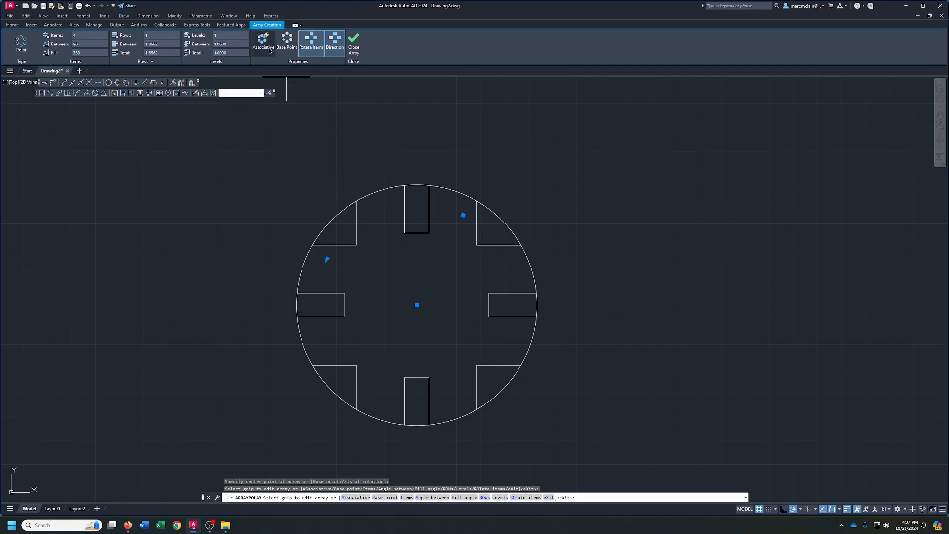
key("Return")
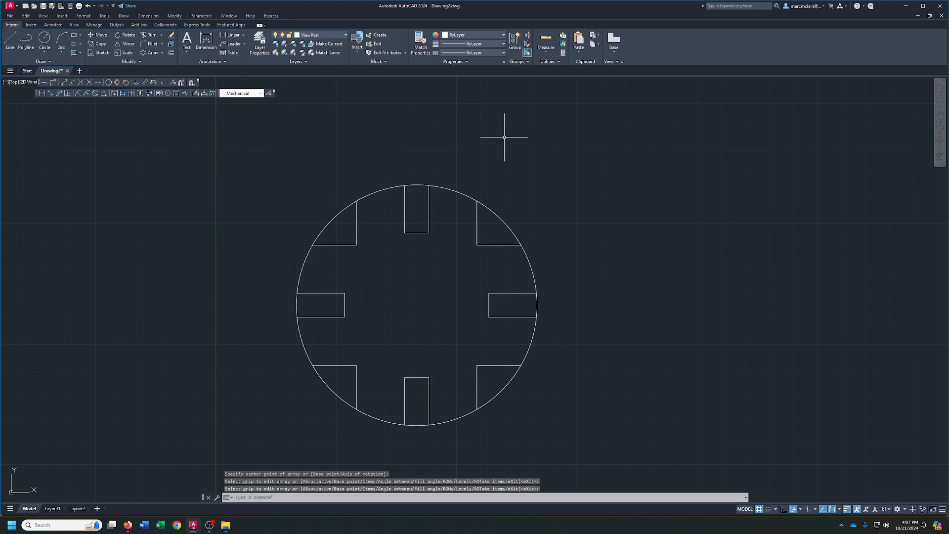
Step: Trim away the outer circle's arcs across the four slots and four corner notches
left_click(152, 38)
left_click(330, 219)
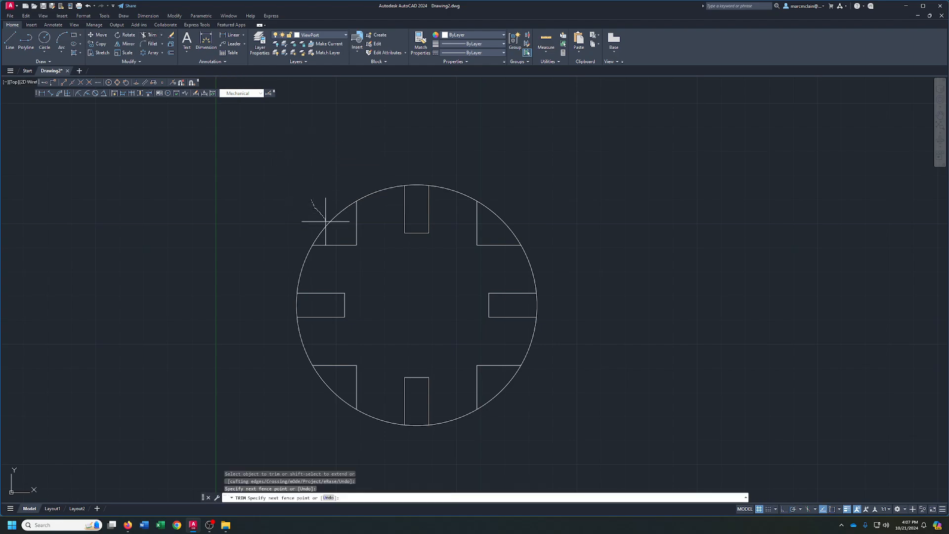
left_click(414, 184)
left_click(502, 214)
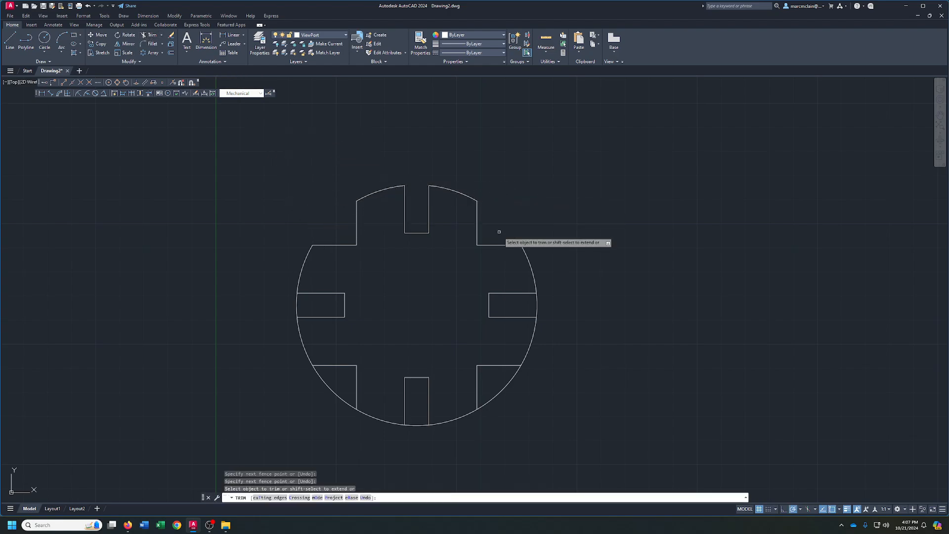
left_click(545, 308)
key("Return")
left_click_drag(498, 373, 510, 392)
left_click_drag(415, 416, 412, 448)
left_click_drag(343, 392, 328, 401)
left_click_drag(286, 298, 299, 302)
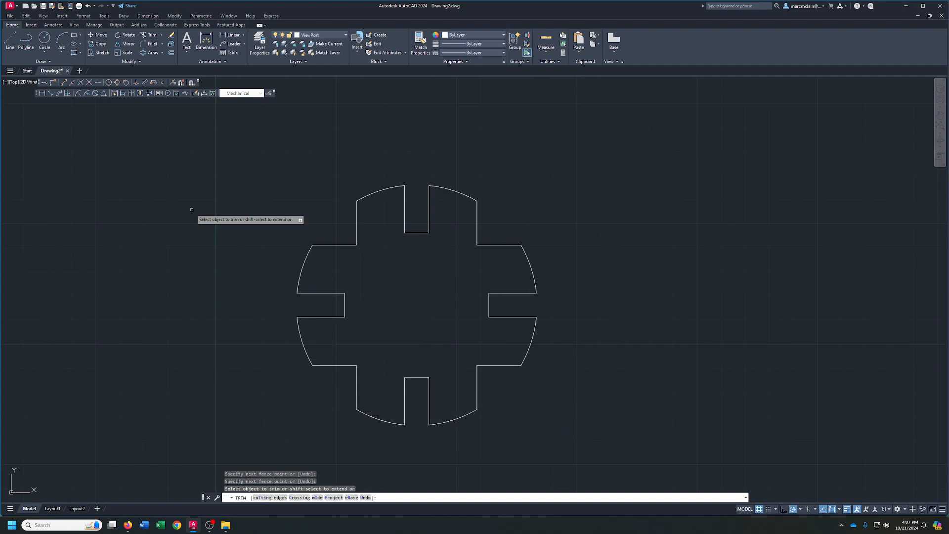
Step: Draw a circle of diameter 1.25 at the center of the part
left_click(46, 52)
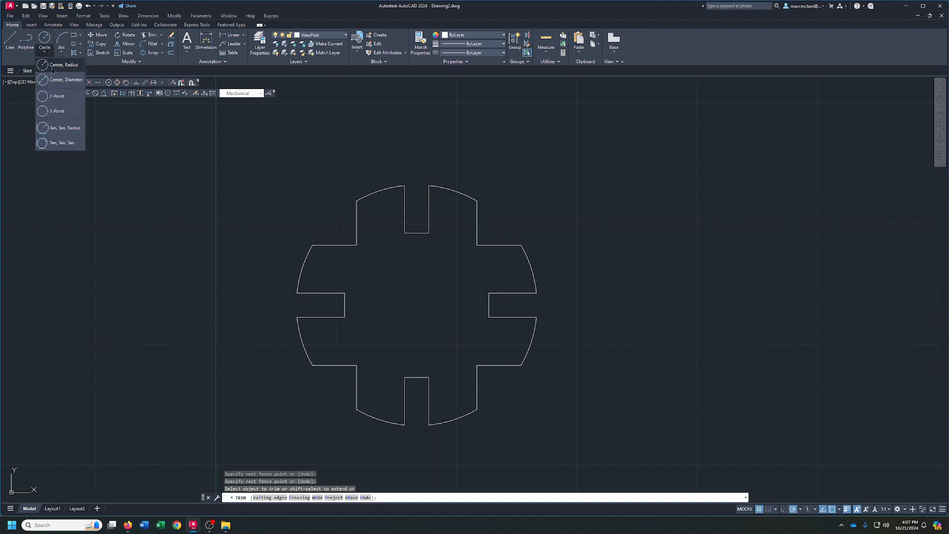
left_click(55, 66)
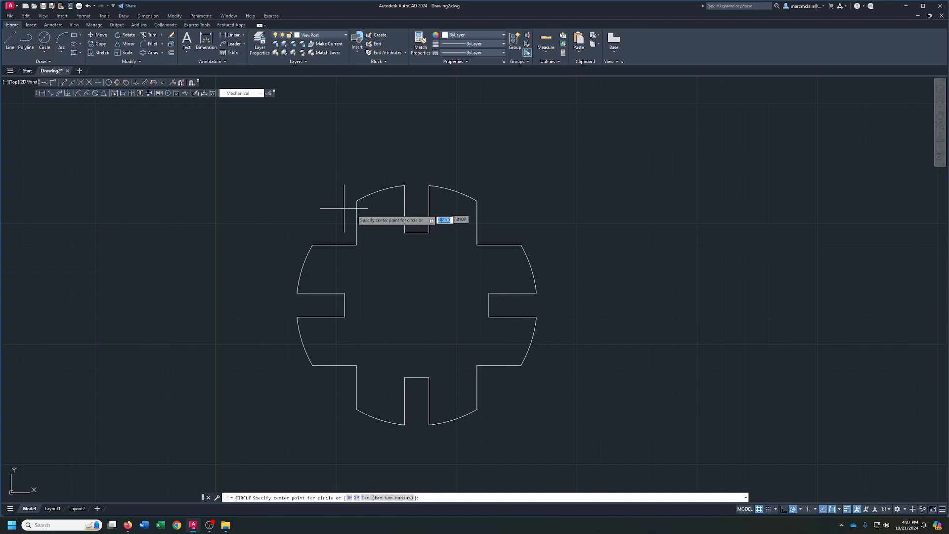
left_click(417, 305)
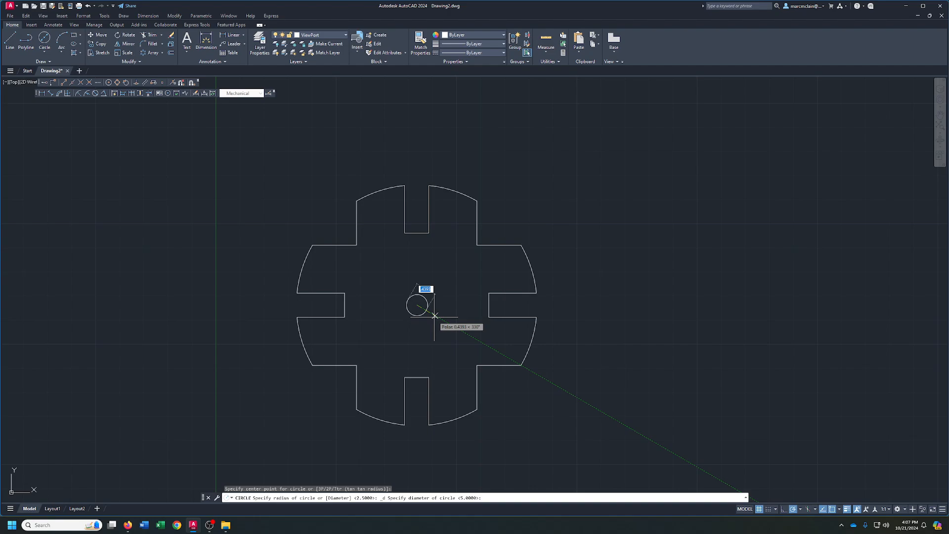
key("Return")
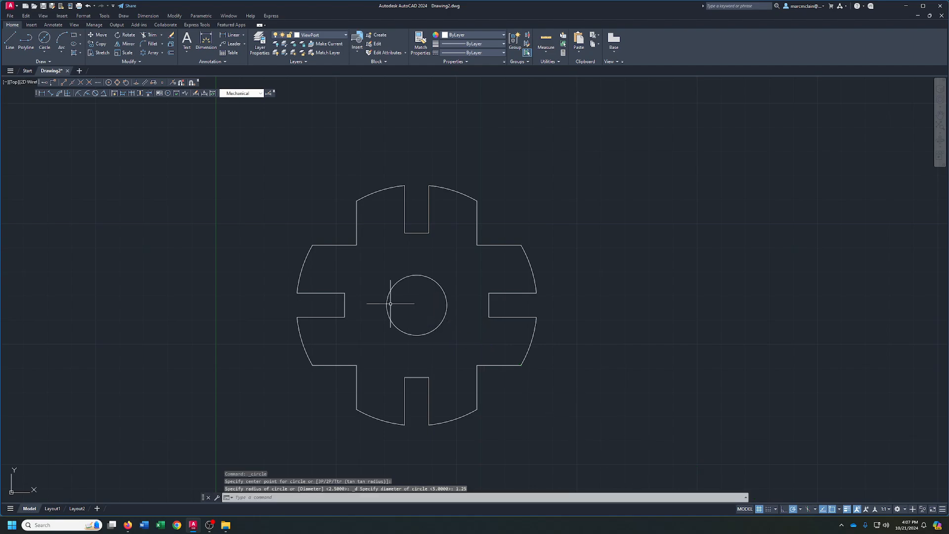
Step: Draw a second concentric circle of diameter 2.25 at the part's center
left_click(45, 50)
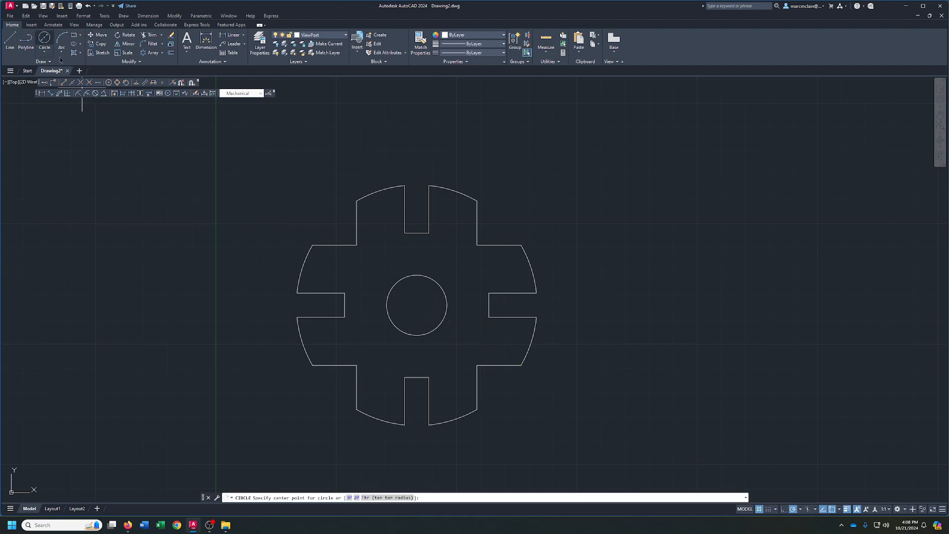
left_click(416, 305)
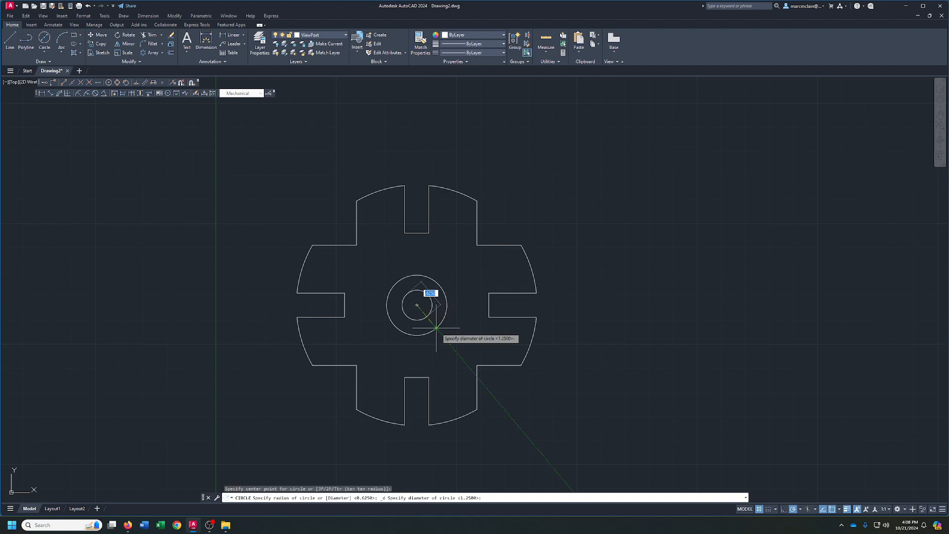
key("Return")
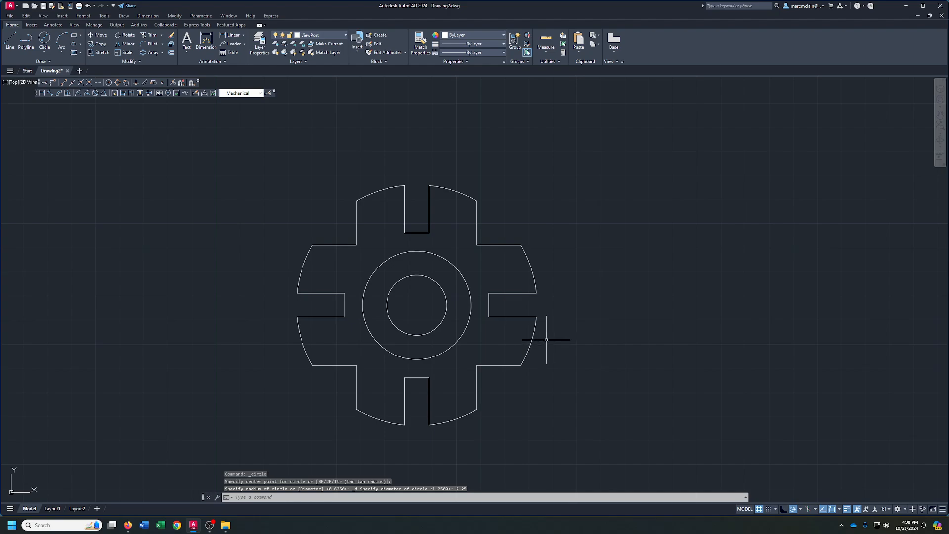
Step: Move the whole part outline and both center circles to the ObjectLines layer
middle_click_drag(546, 340, 470, 317)
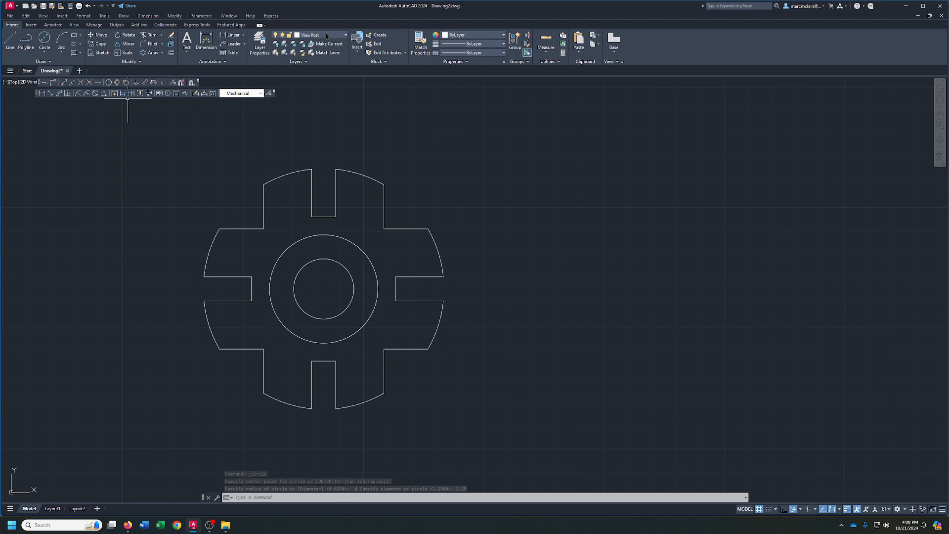
left_click(179, 152)
left_click(494, 456)
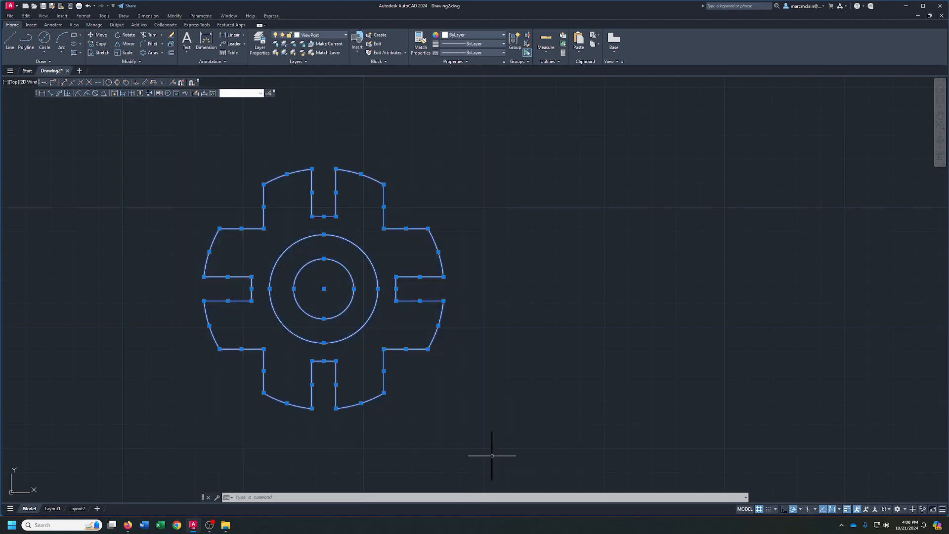
left_click(338, 39)
left_click(314, 106)
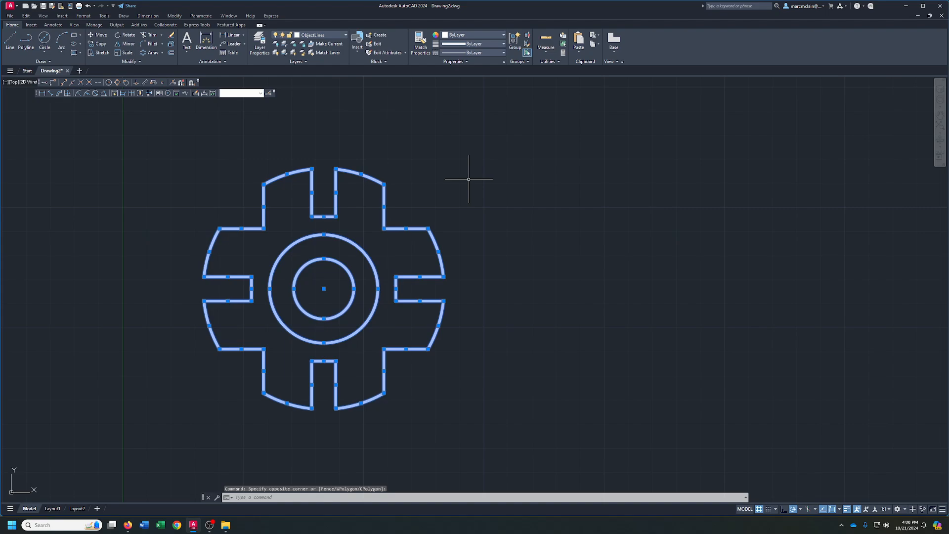
key("Escape")
key("Escape")
Step: On the Const. layer, draw connected construction lines from the part's center, 4 units horizontally to the right and 2.5 units up
middle_click_drag(476, 188, 560, 191)
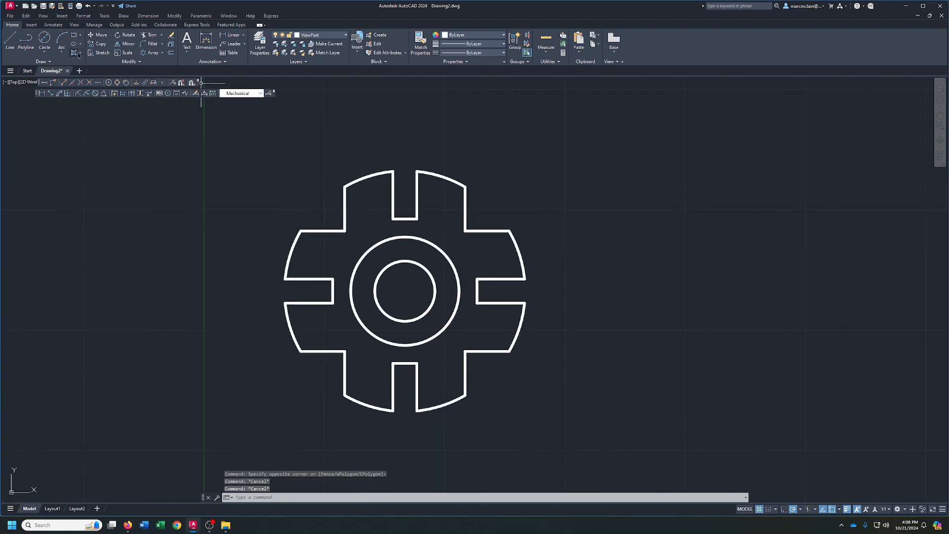
left_click(338, 39)
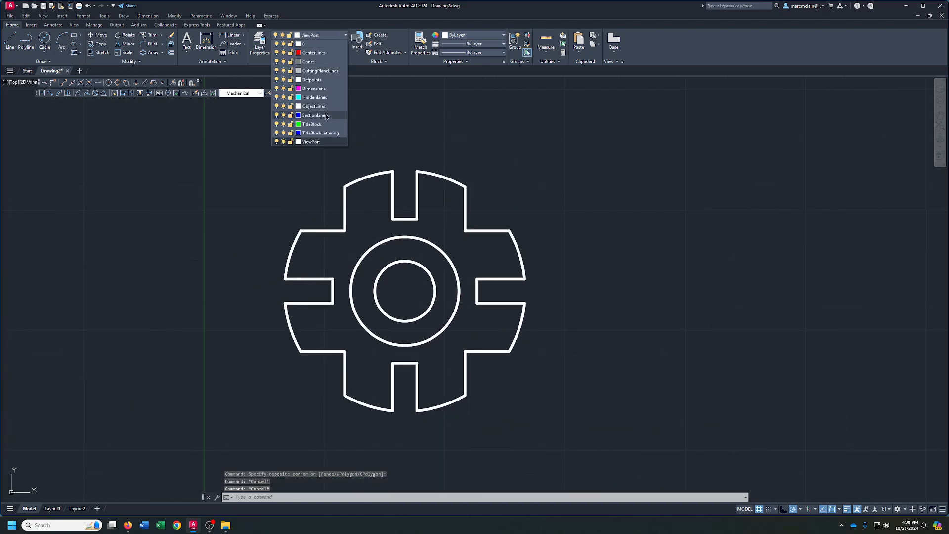
left_click(316, 61)
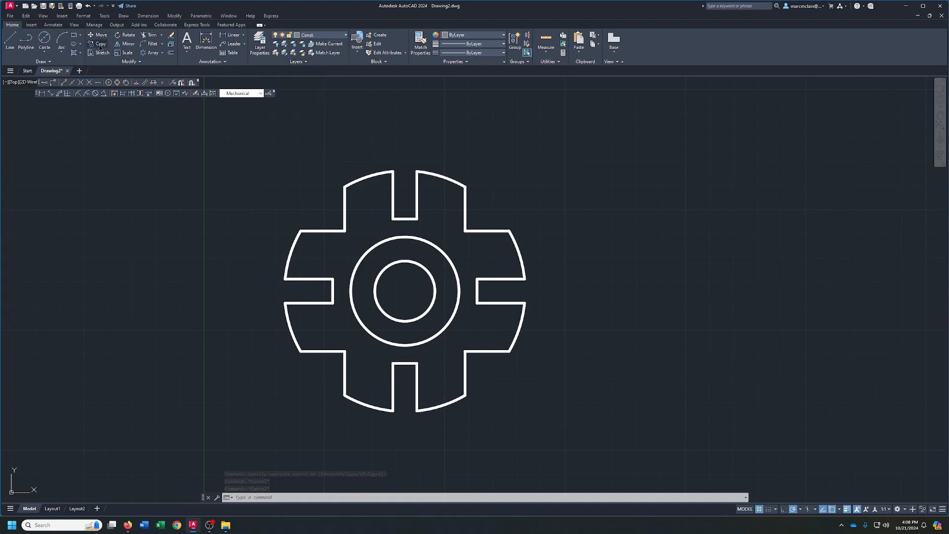
left_click(13, 41)
left_click(405, 291)
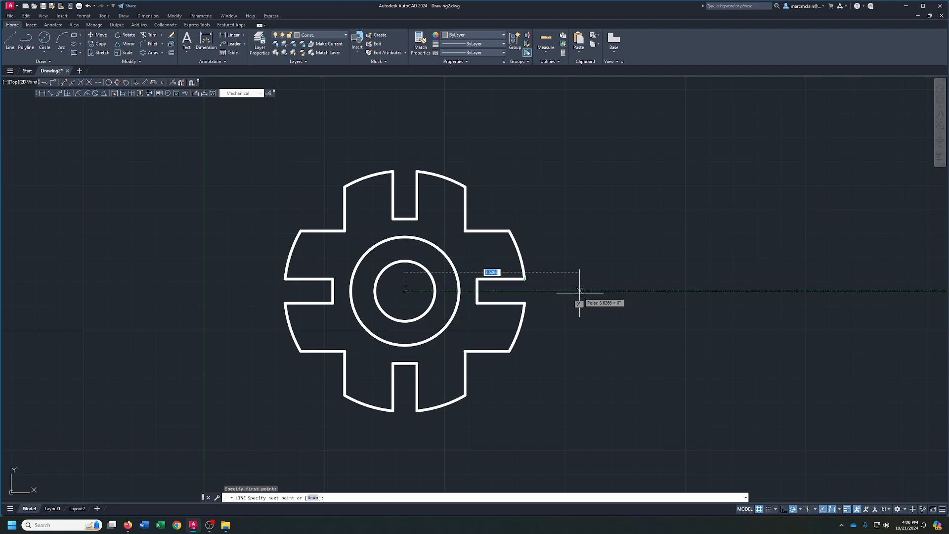
type("4")
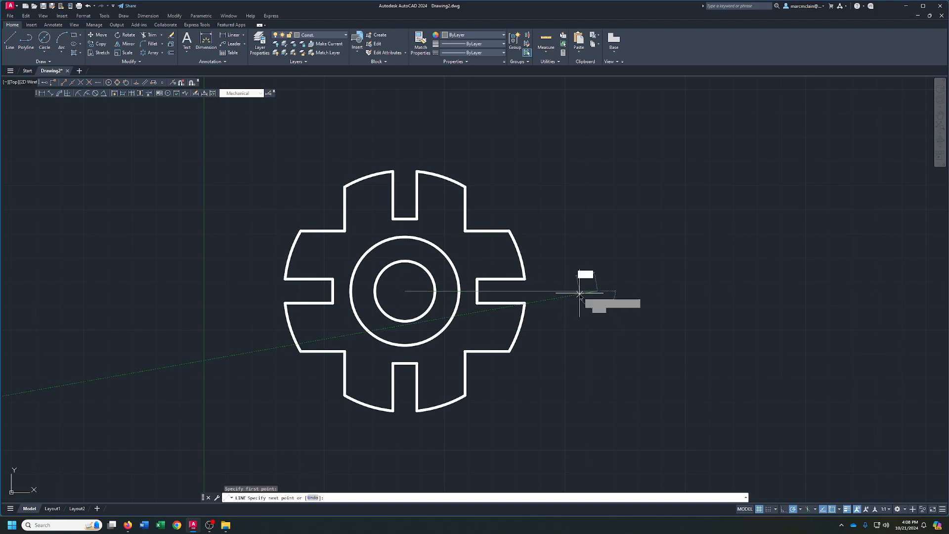
key("Return")
type("2")
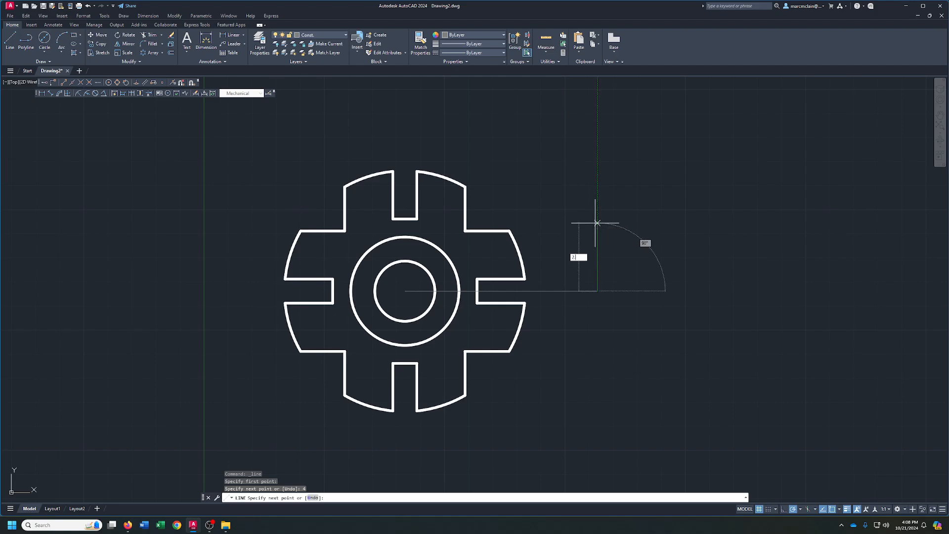
type(".5")
key("Return")
right_click(599, 211)
left_click(618, 217)
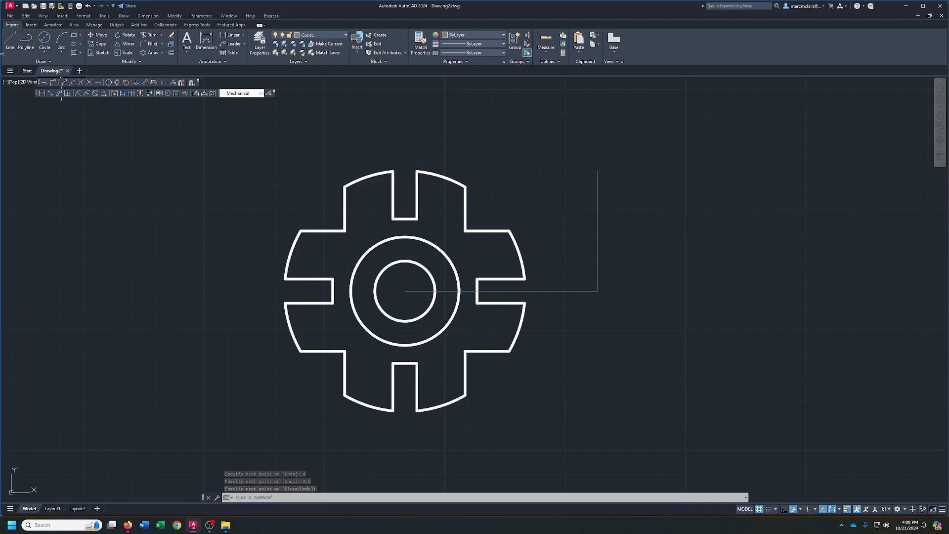
Step: Make ObjectLines the current layer for drawing the side view
left_click(14, 40)
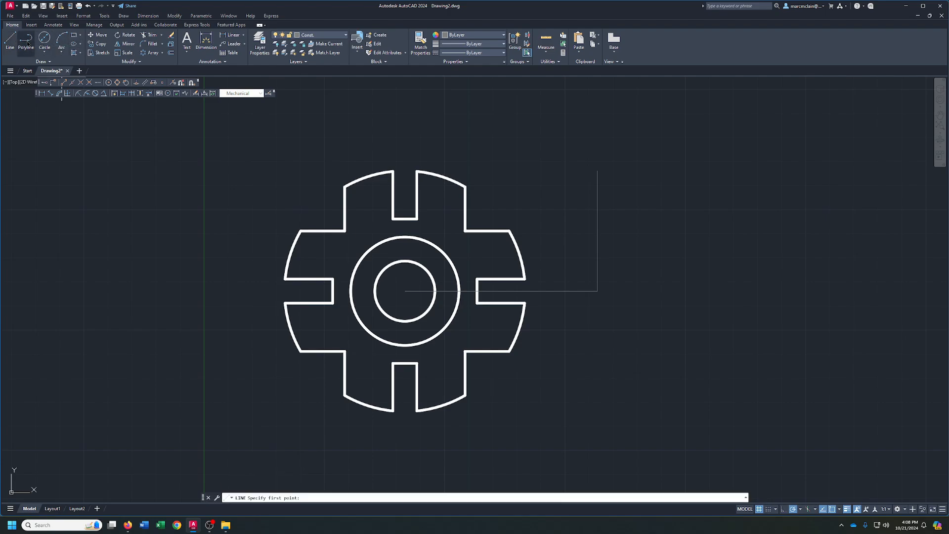
left_click(337, 36)
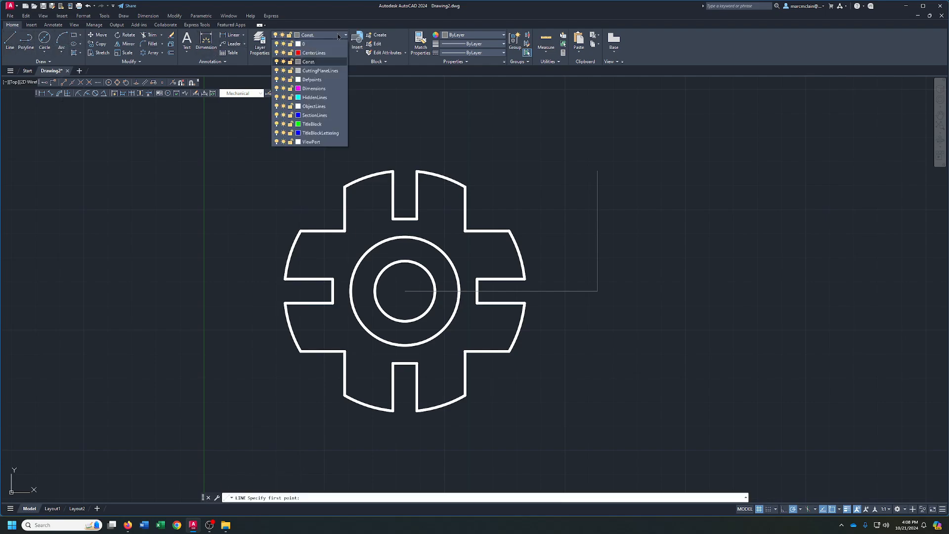
left_click(314, 106)
left_click(12, 41)
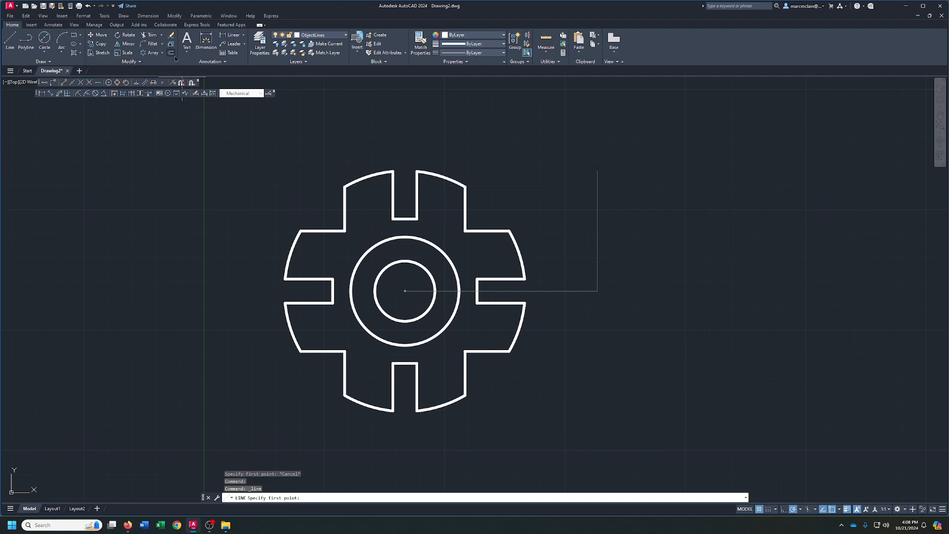
Step: Copy the horizontal construction line from the part's center to the top and bottom quadrants of the 2.25 diameter circle
left_click(98, 46)
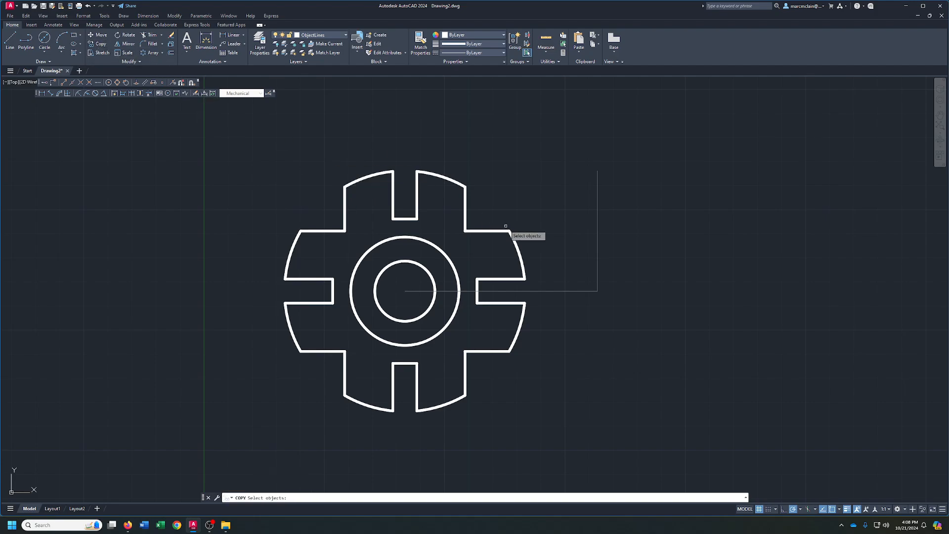
left_click(548, 263)
left_click(568, 336)
left_click(584, 312)
left_click(543, 273)
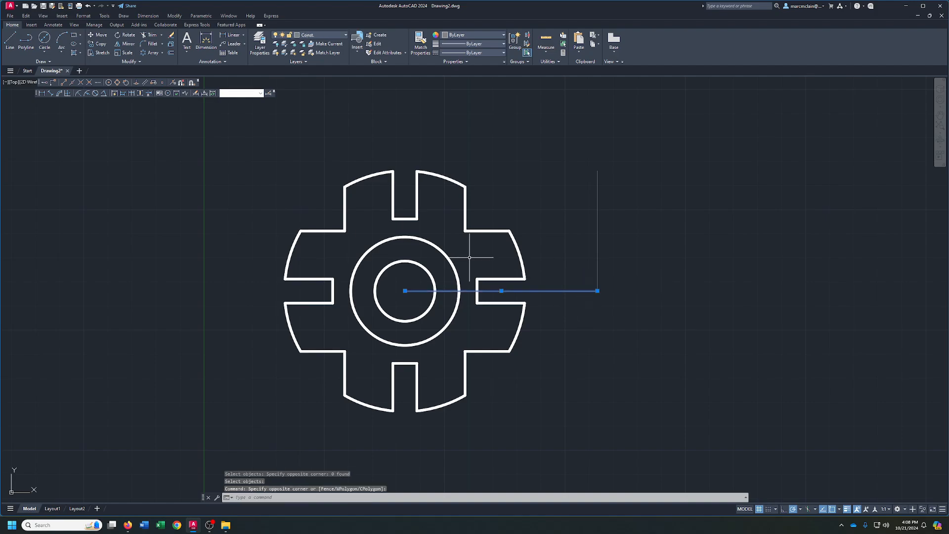
left_click(106, 47)
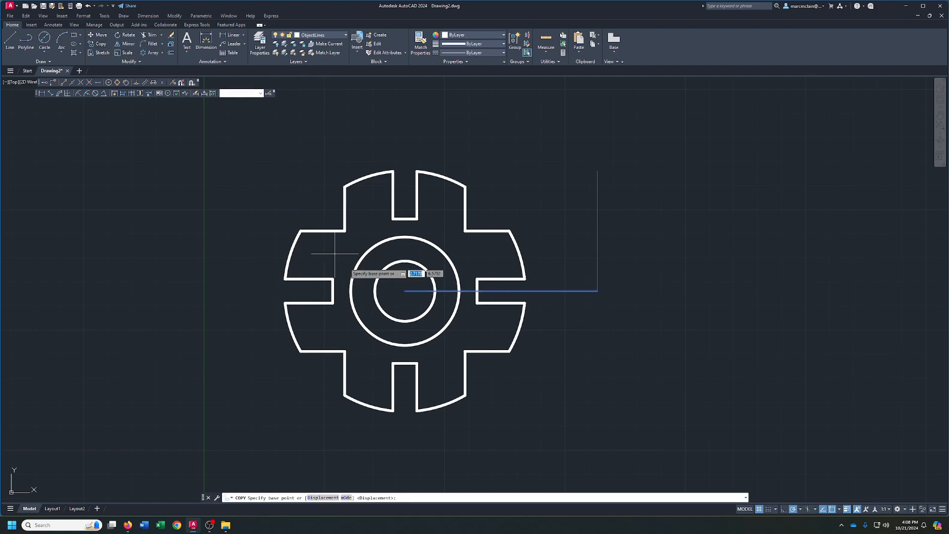
left_click(405, 290)
left_click(404, 237)
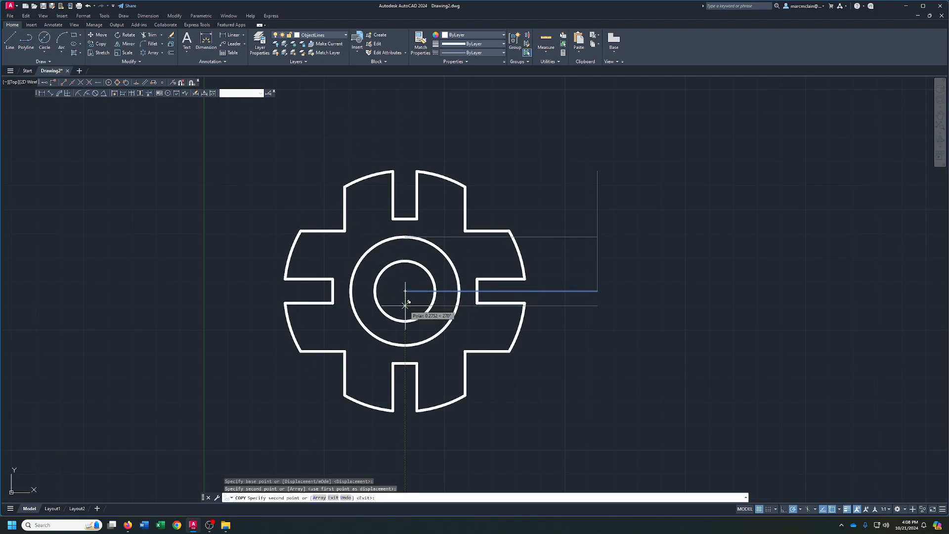
left_click(408, 343)
right_click(616, 316)
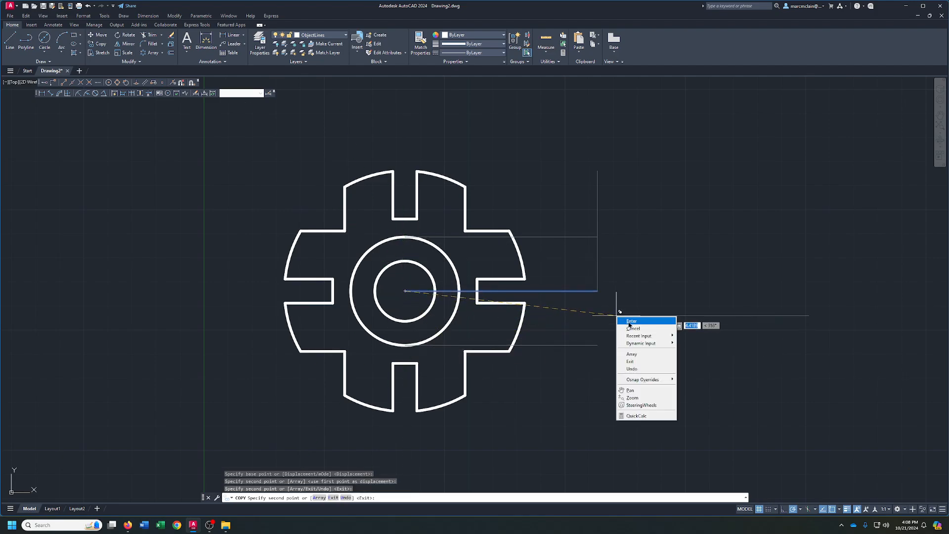
left_click(629, 324)
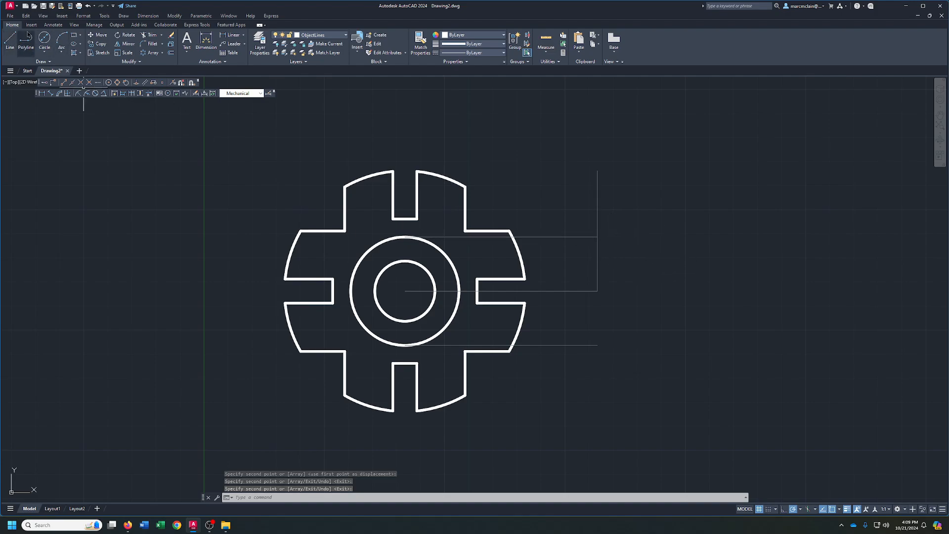
Step: Draw a vertical line between the right ends of the copied projection lines, continuing 0.5 to the right from its lower end
left_click(9, 39)
left_click(597, 236)
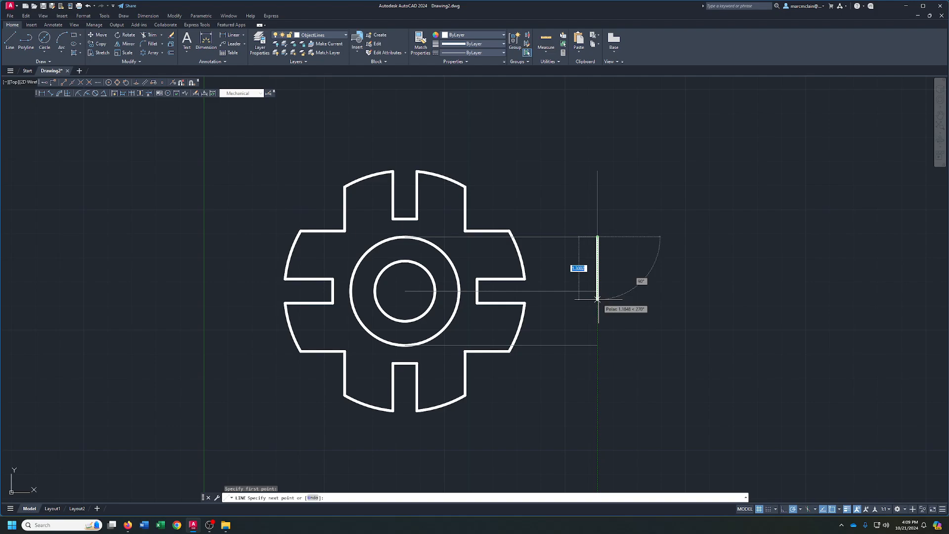
left_click(597, 344)
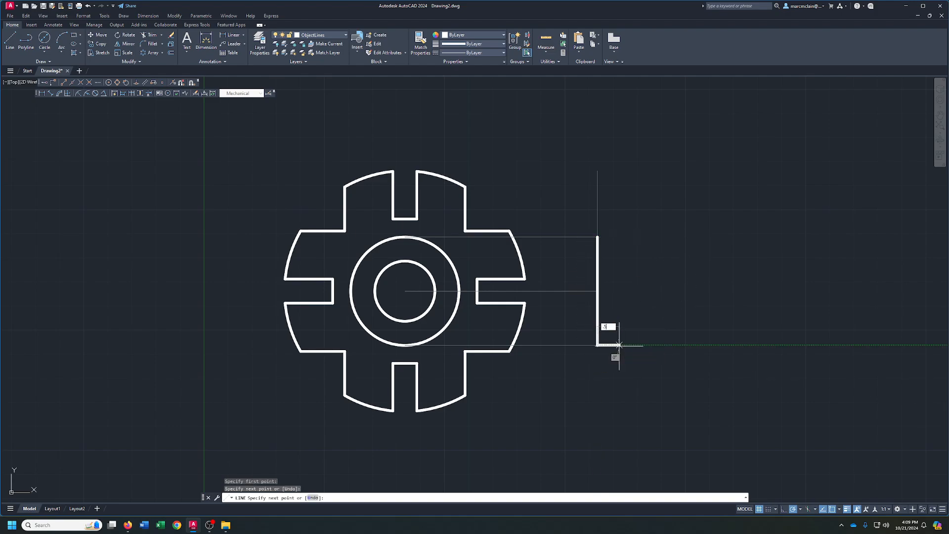
key("Return")
right_click(618, 345)
left_click(632, 351)
Step: Copy the short 0.5 horizontal line from the vertical line's lower end to its upper end
left_click(629, 330)
left_click(621, 360)
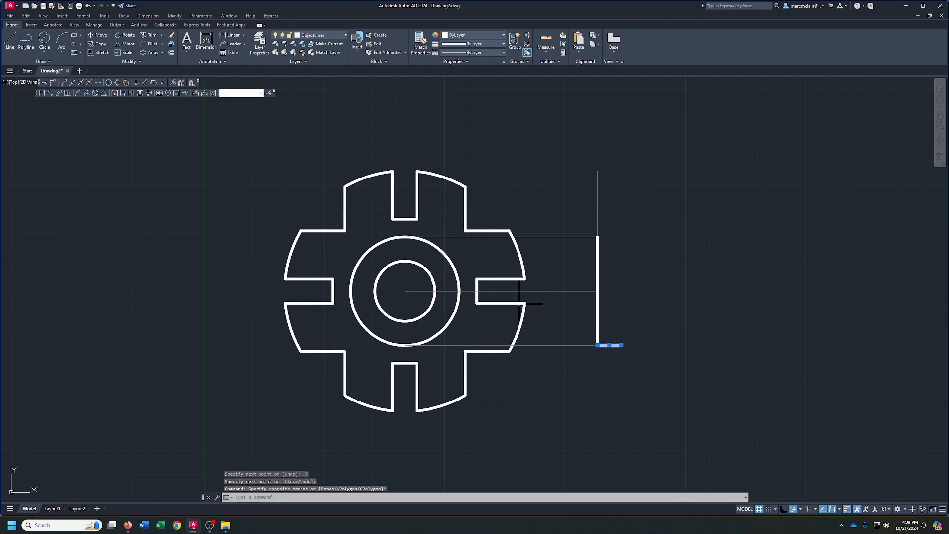
left_click(98, 44)
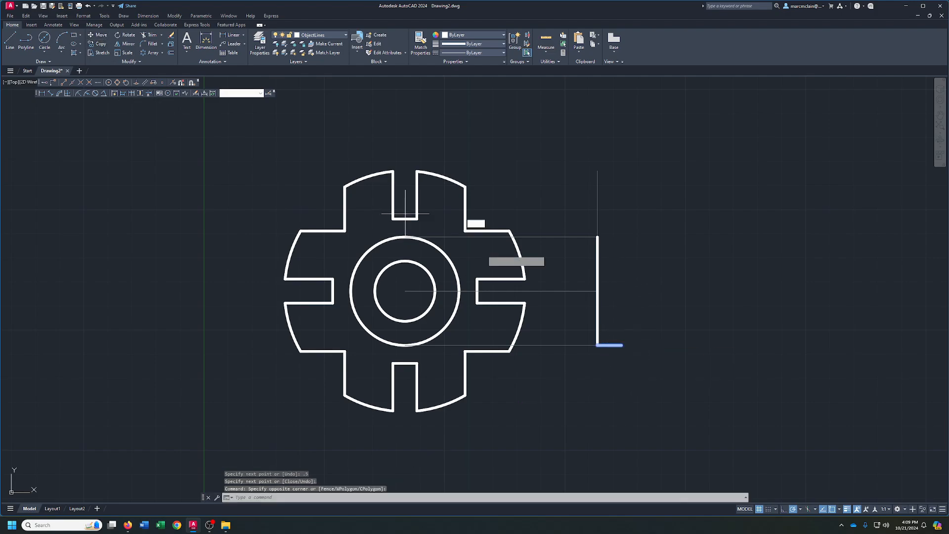
left_click(597, 344)
left_click(597, 237)
right_click(598, 238)
left_click(615, 244)
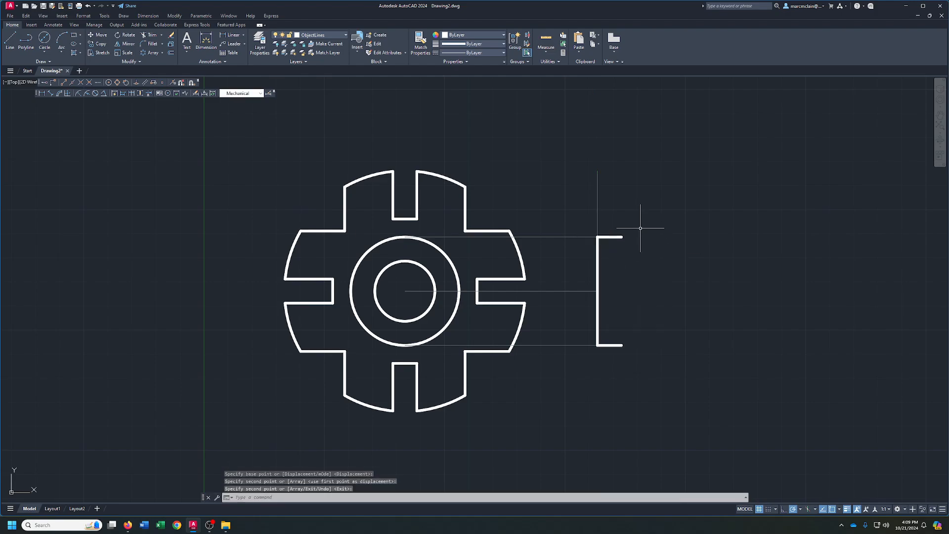
Step: Draw the closed outline of the side view's disc, 1 wide and 5 high, against the right ends of the 0.5 horizontal lines
left_click(10, 39)
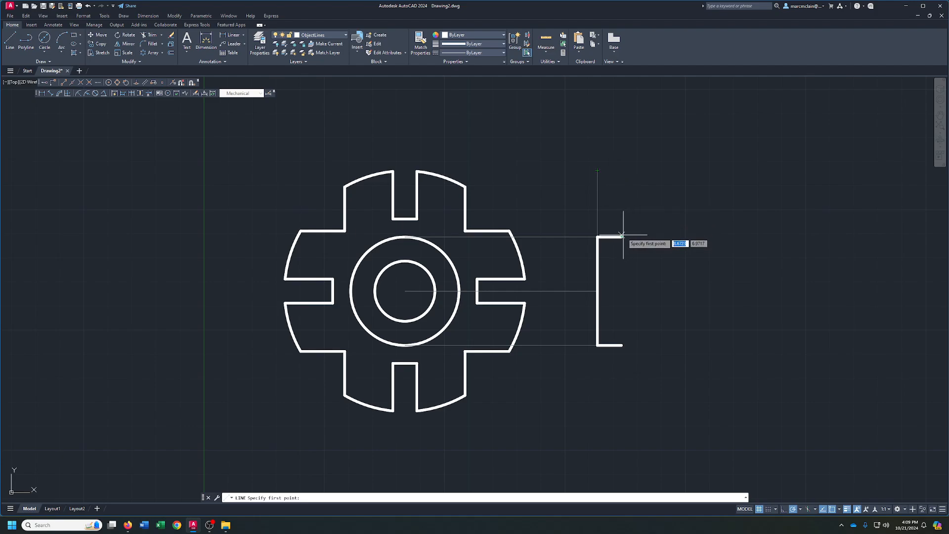
left_click(621, 171)
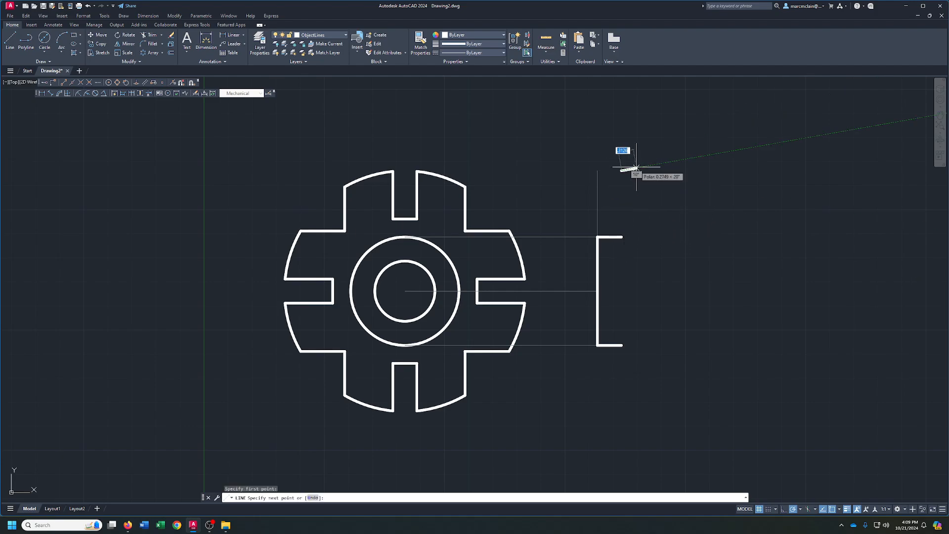
type("1")
key("Return")
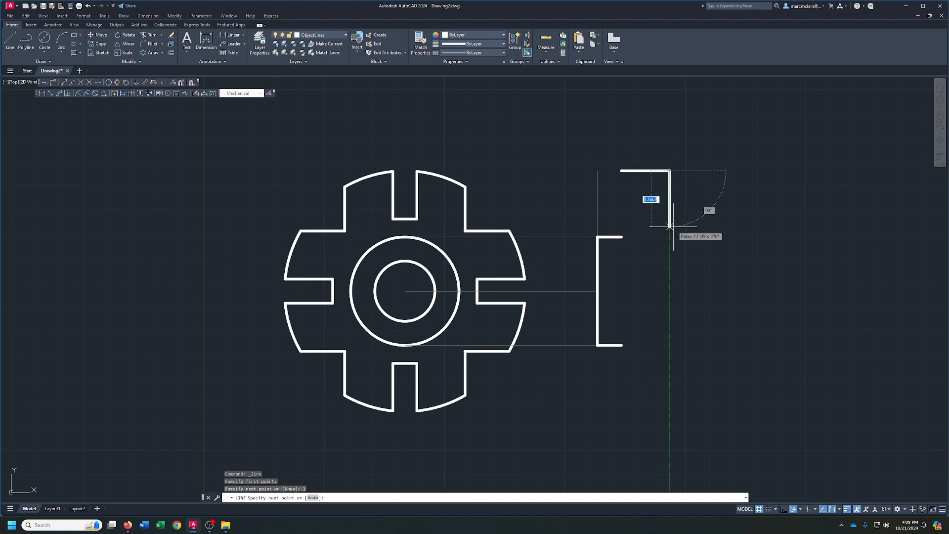
type("5")
key("Return")
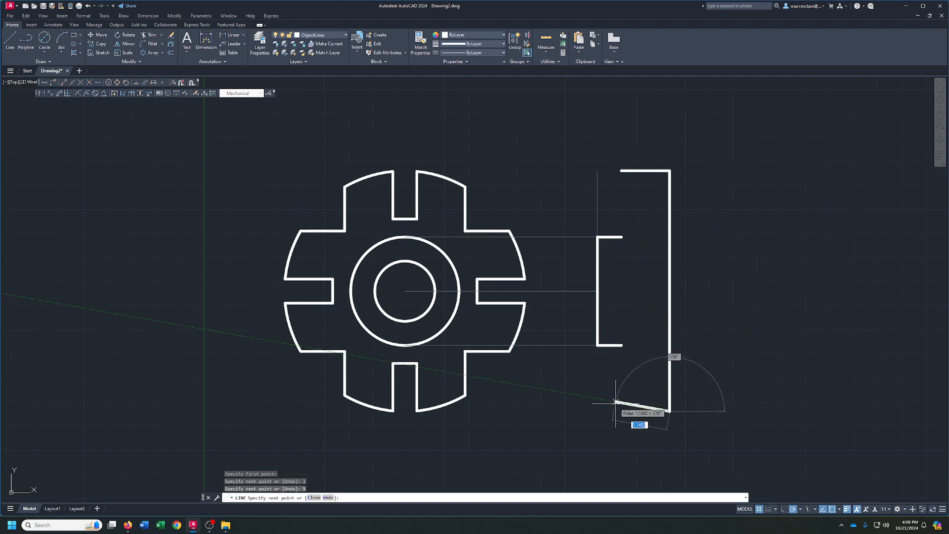
type("1")
key("Return")
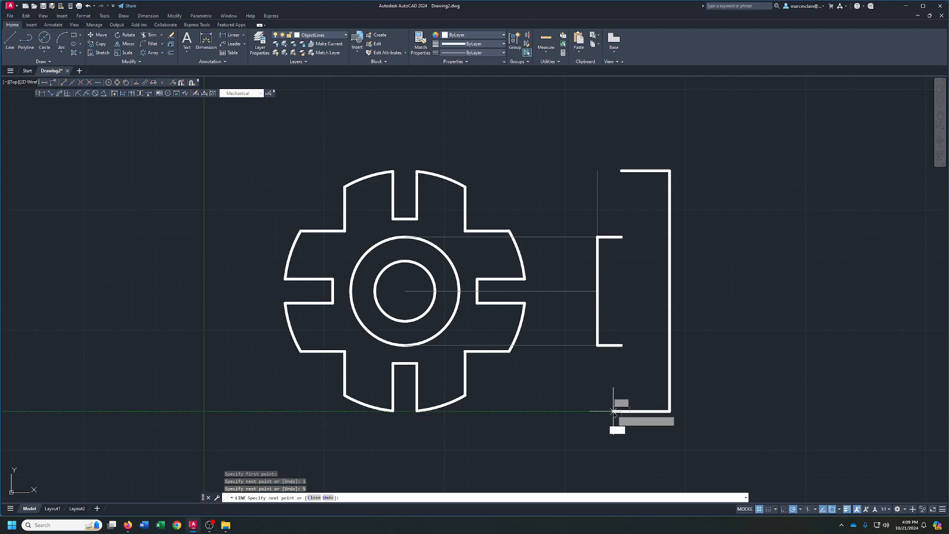
left_click(621, 174)
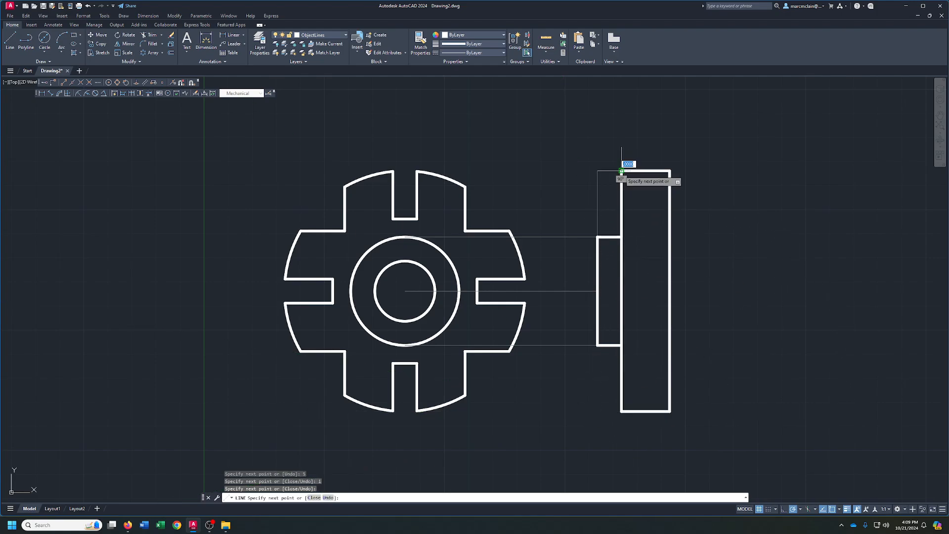
key("Return")
Step: Erase the four construction lines between the front view and the side view
left_click(604, 177)
left_click(581, 197)
left_click(568, 232)
left_click(562, 311)
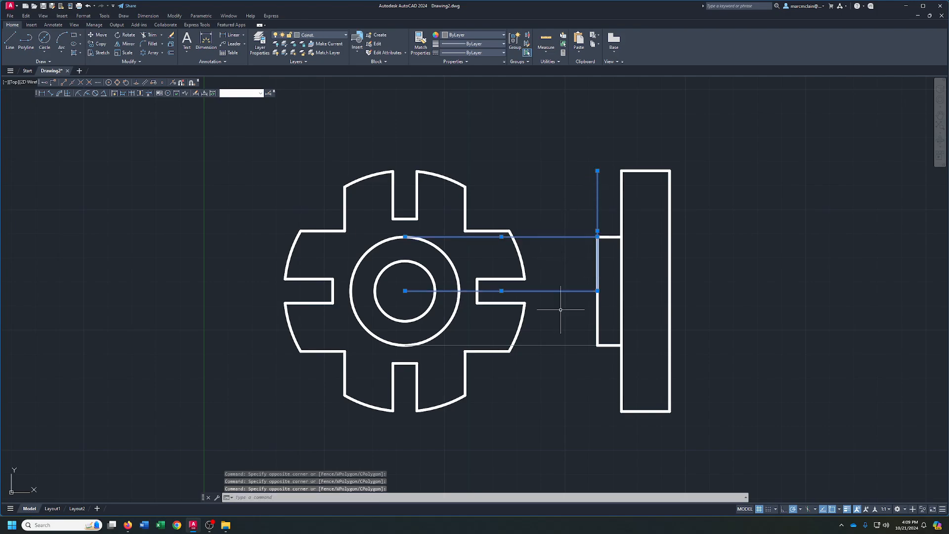
left_click(555, 336)
left_click(551, 368)
key("Delete")
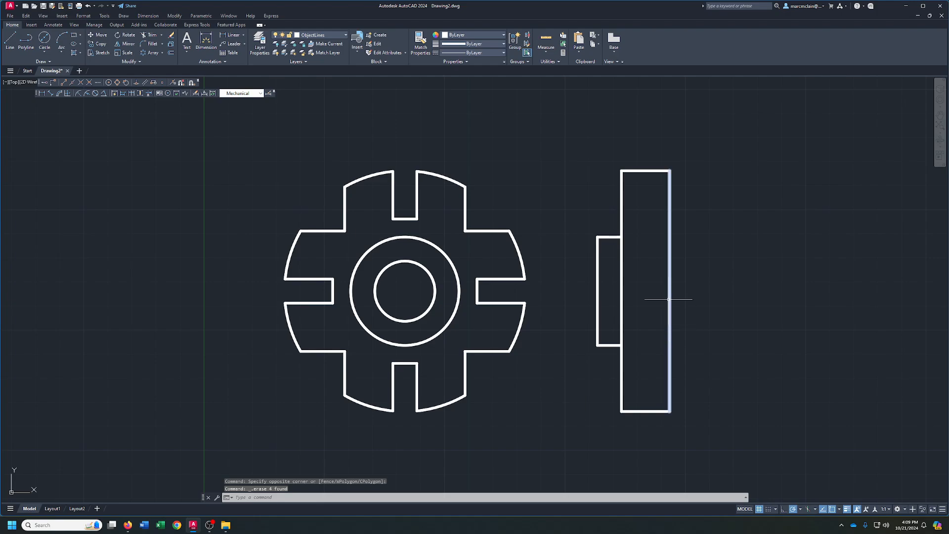
Step: Draw a horizontal line across the side view's disc, level with the front view's upper-right outer notch corner where the top arc ends
left_click(11, 42)
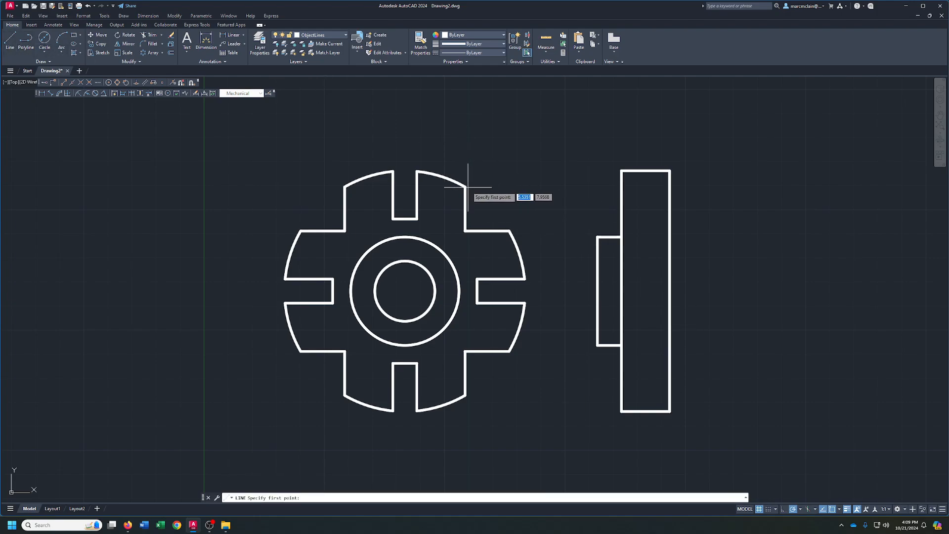
left_click(621, 186)
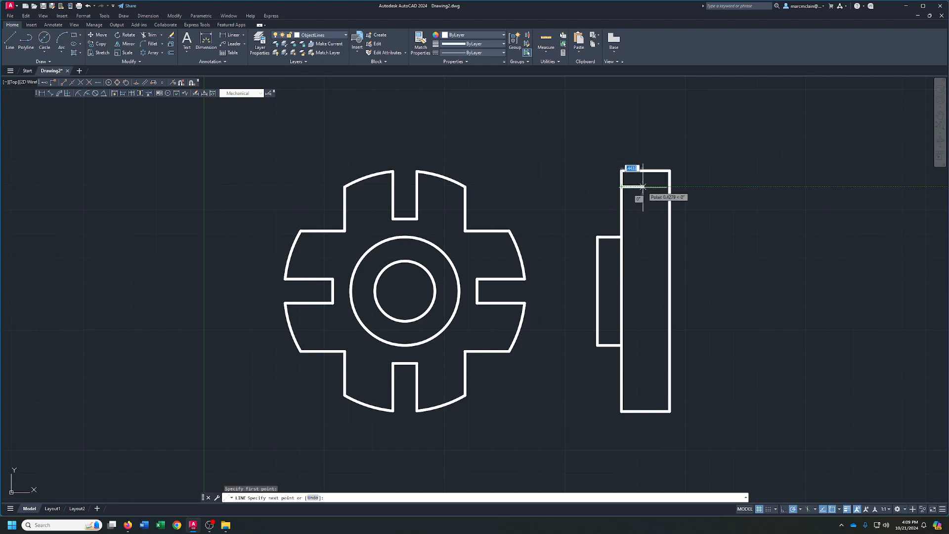
right_click(669, 186)
left_click(692, 191)
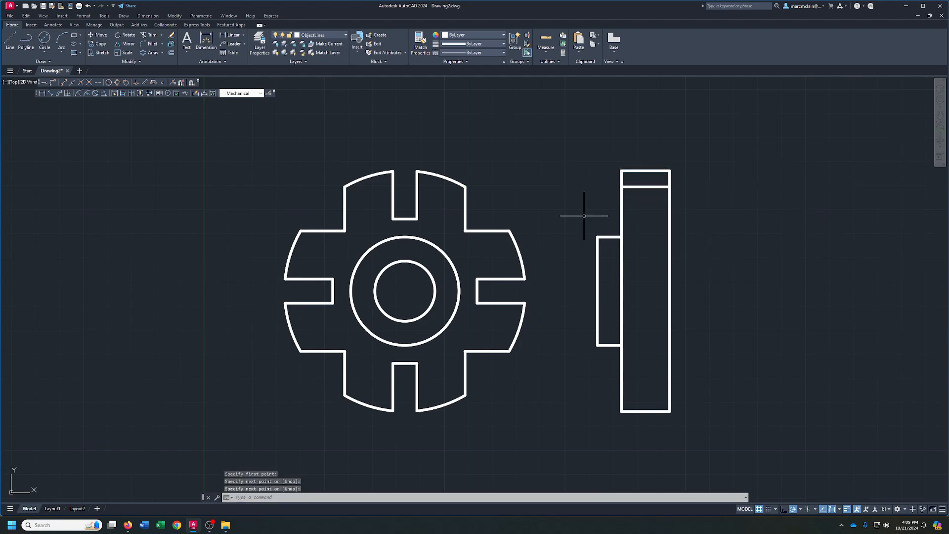
Step: Draw a horizontal line across the side view's disc, level with the horizontal edge of the front view's upper-right corner notch
right_click(529, 199)
left_click(539, 199)
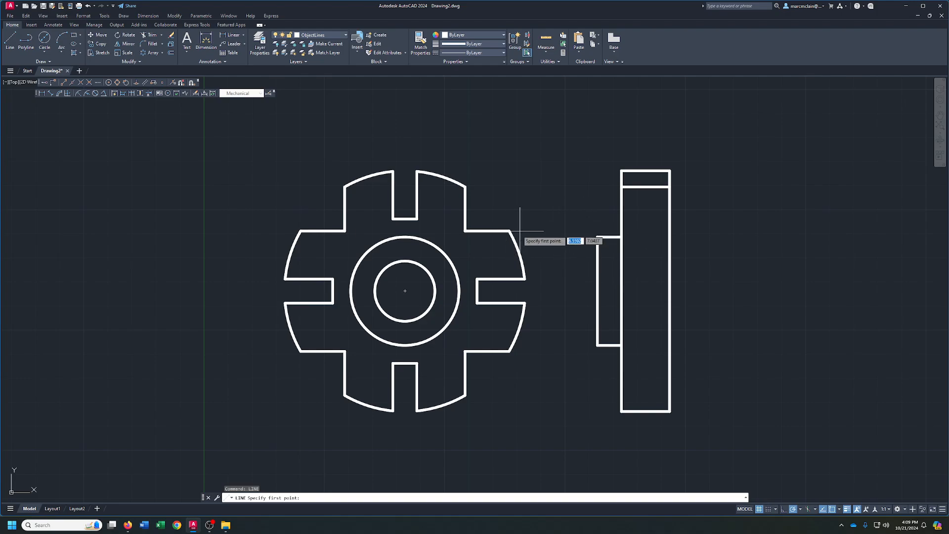
left_click(621, 230)
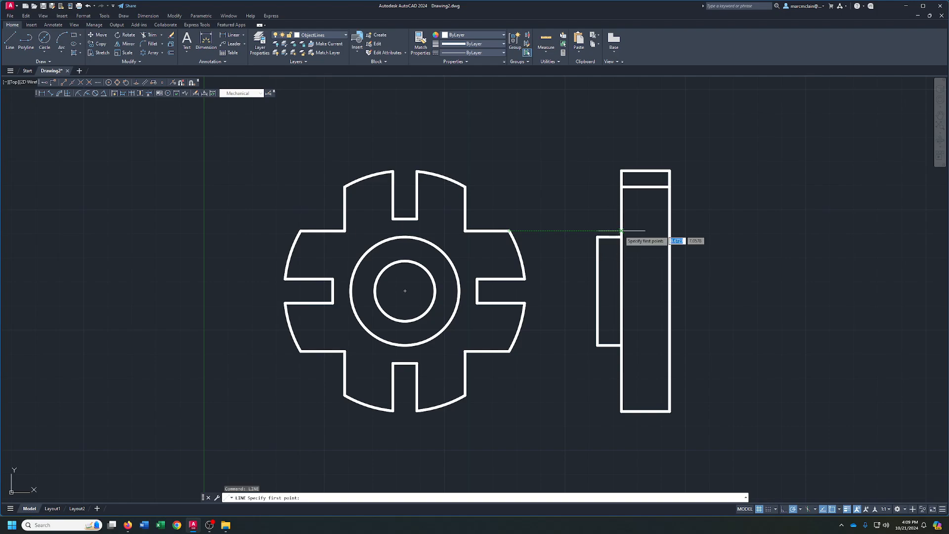
left_click(670, 230)
right_click(670, 231)
left_click(681, 235)
Step: Draw a horizontal line across the side view's disc, level with the upper edge of the front view's right slot
right_click(572, 264)
left_click(585, 272)
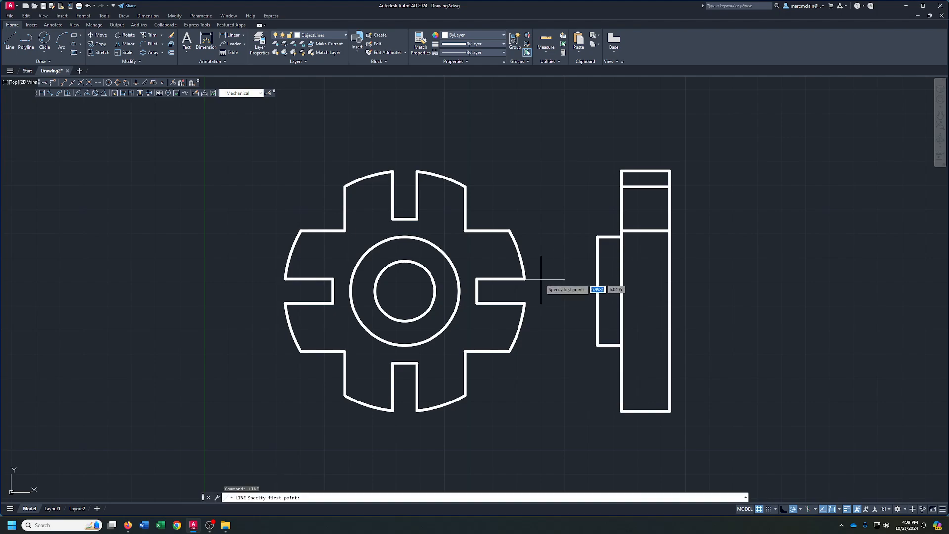
left_click(622, 279)
left_click(669, 279)
right_click(667, 277)
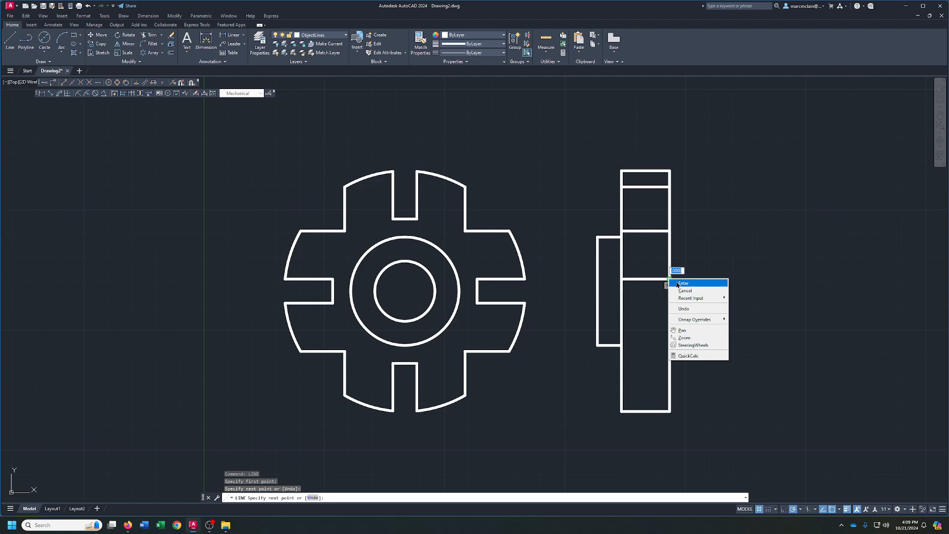
left_click(689, 287)
Step: Mirror the three horizontal edge lines in the side view about the horizontal axis through the part's center, keeping the source lines
left_click(607, 183)
left_click(729, 295)
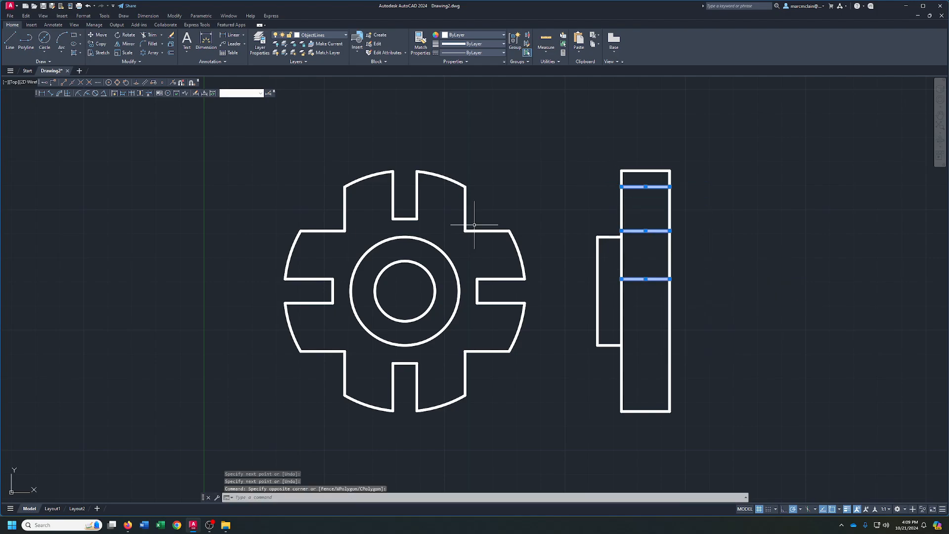
left_click(130, 46)
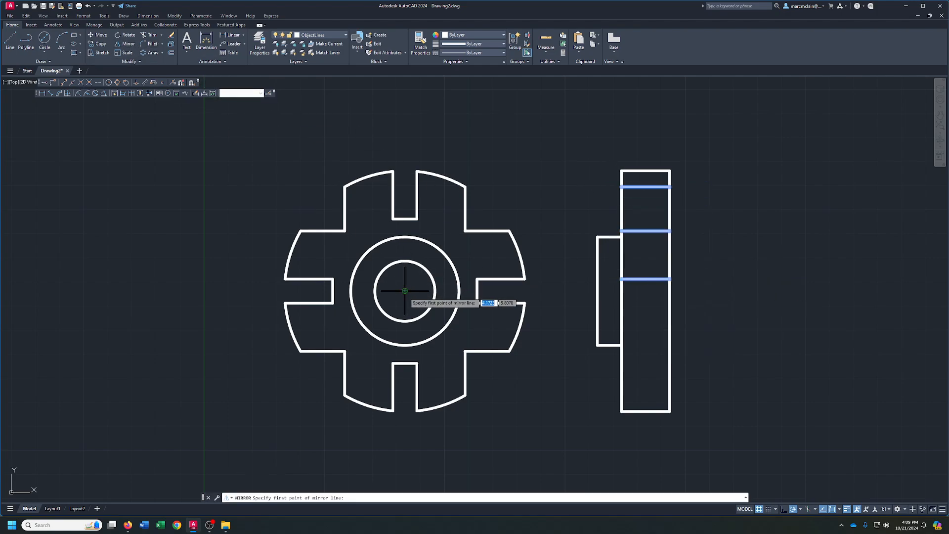
left_click(405, 290)
left_click(758, 291)
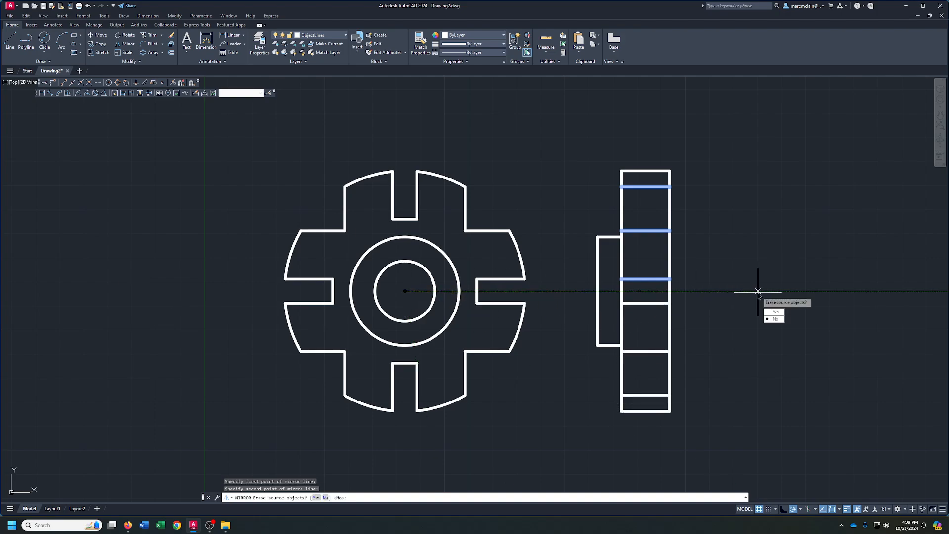
left_click(775, 320)
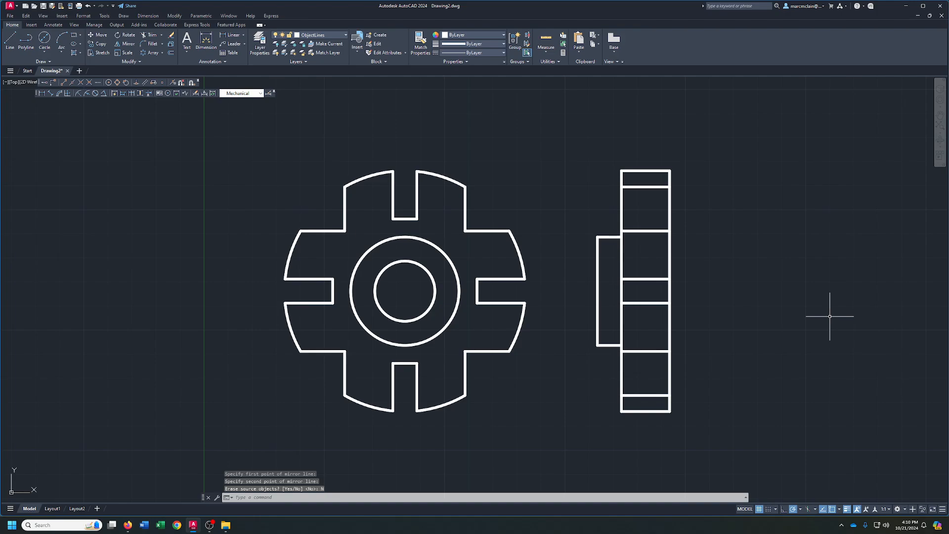
Step: Make CenterLines the current layer and draw a vertical centerline through the front view from its top to its bottom extent
left_click(337, 37)
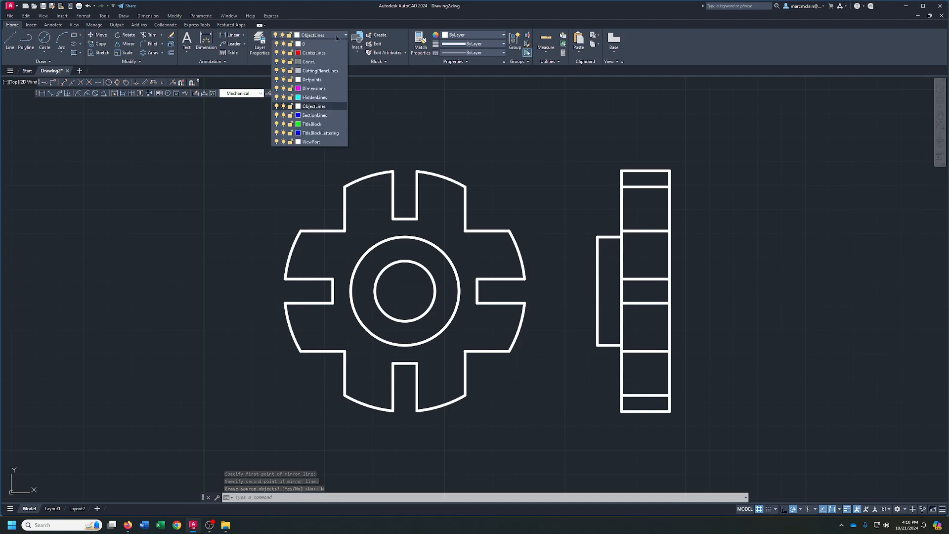
left_click(321, 54)
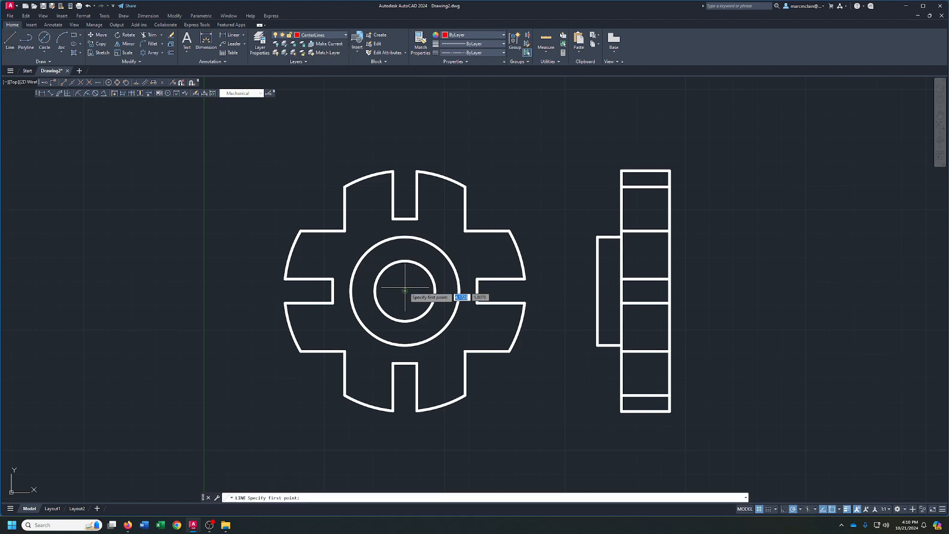
left_click(405, 170)
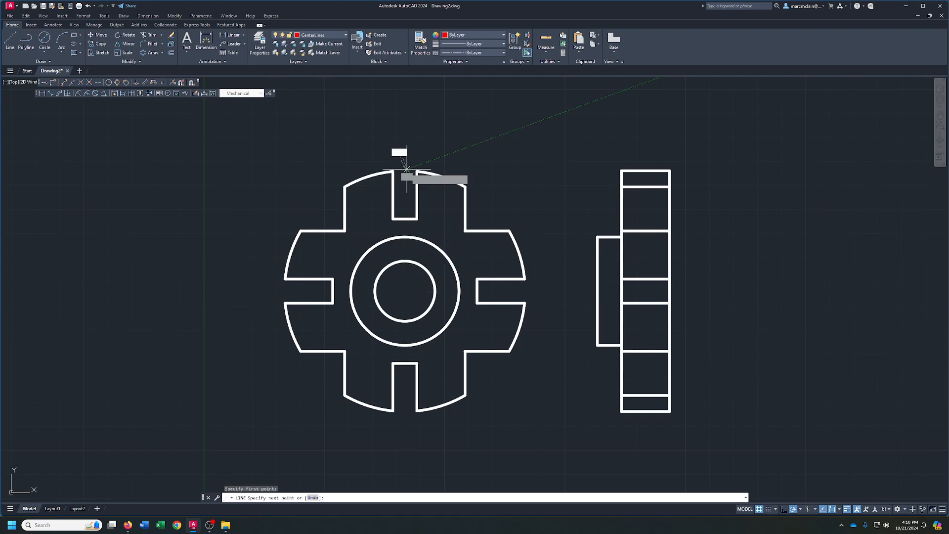
left_click(405, 410)
right_click(405, 410)
left_click(425, 415)
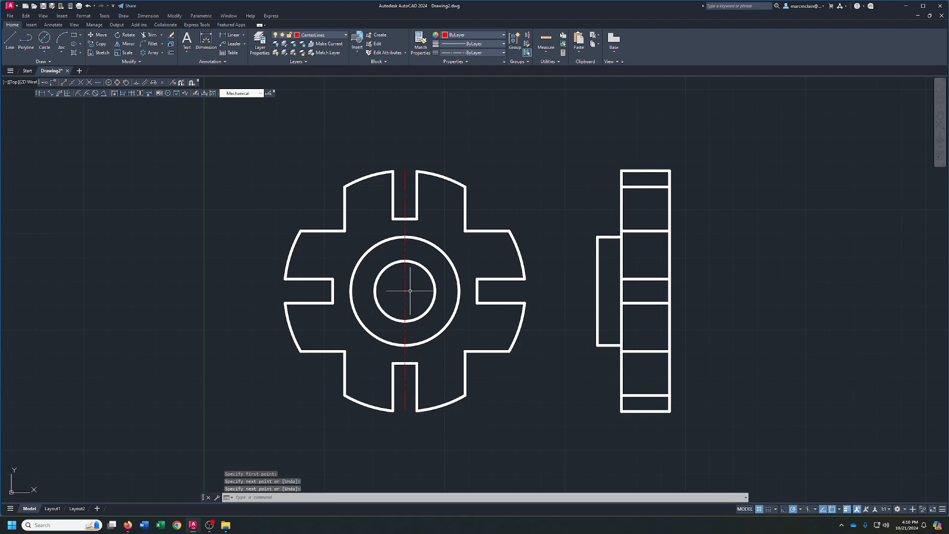
Step: Rotate a copy of the vertical centerline about the part's center to form the horizontal centerline
left_click(405, 307)
left_click(303, 198)
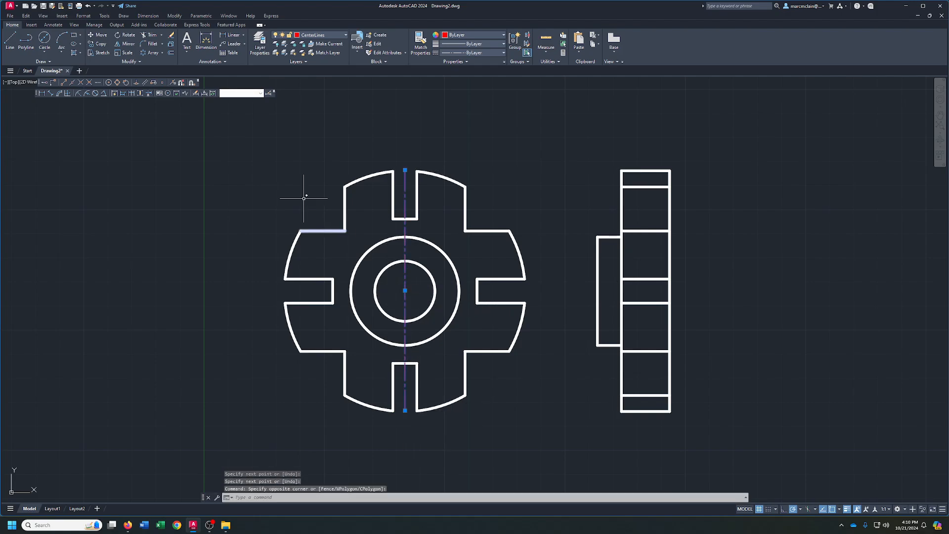
left_click(130, 38)
left_click(405, 291)
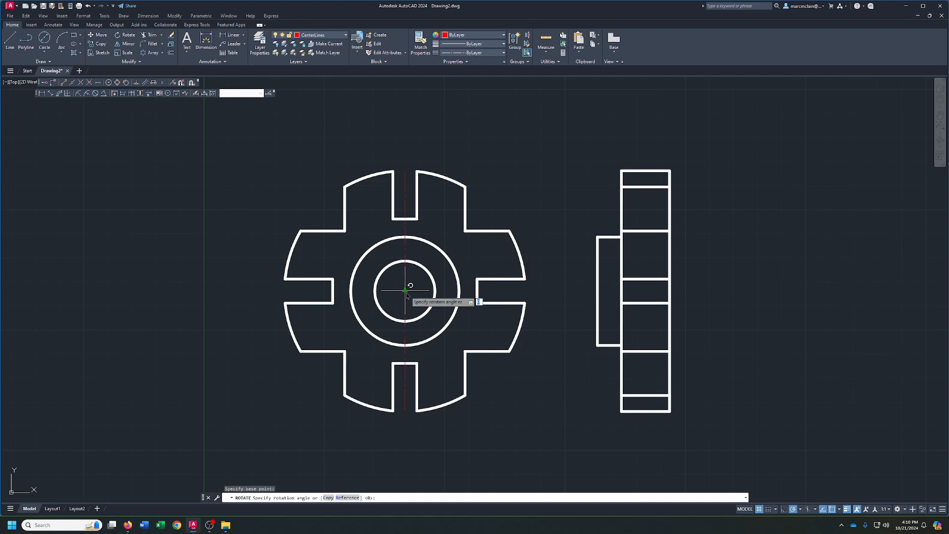
right_click(406, 295)
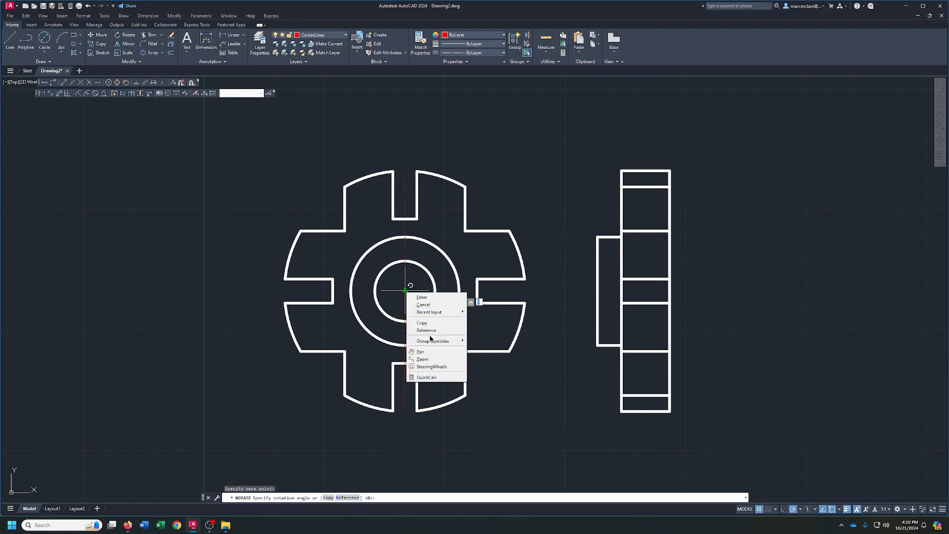
left_click(423, 323)
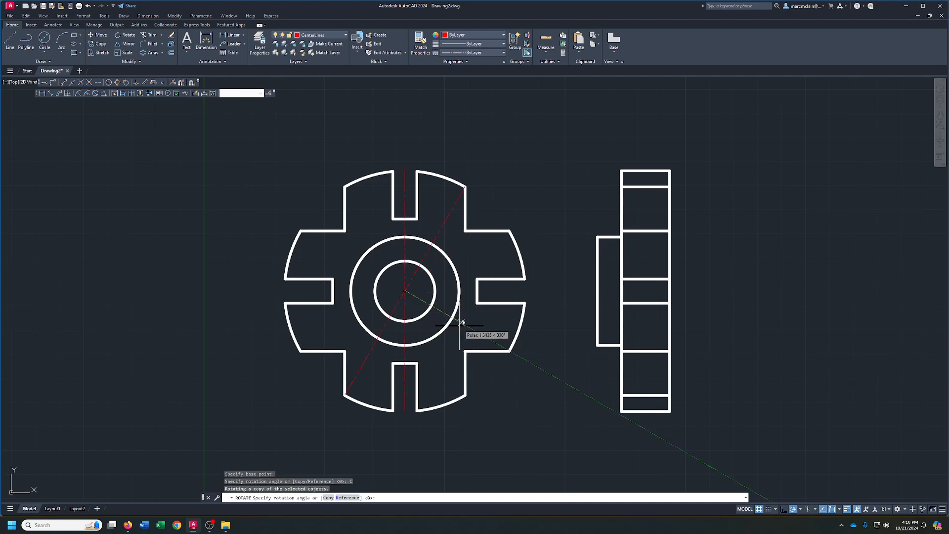
left_click(403, 162)
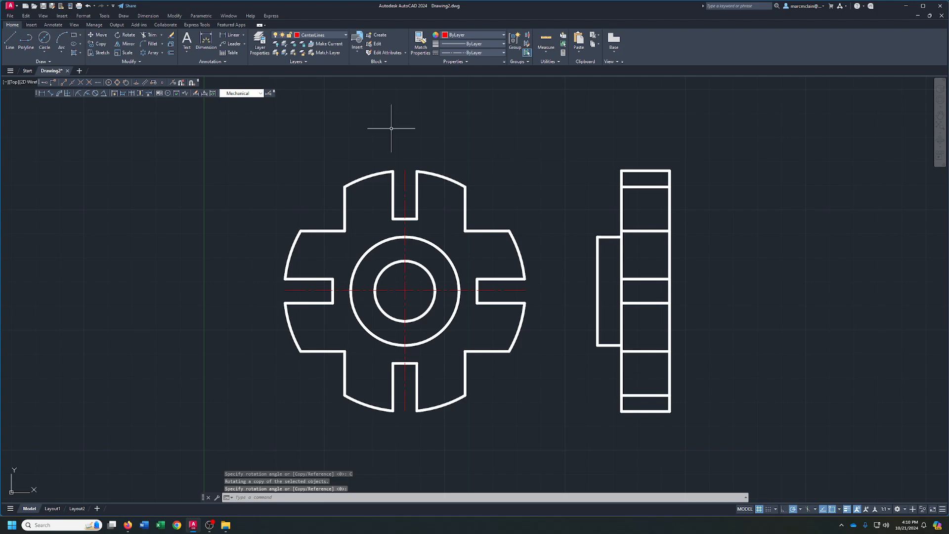
Step: Make HiddenLines the current layer and draw a horizontal line across the whole side view, level with the top of the inner circle
left_click(322, 35)
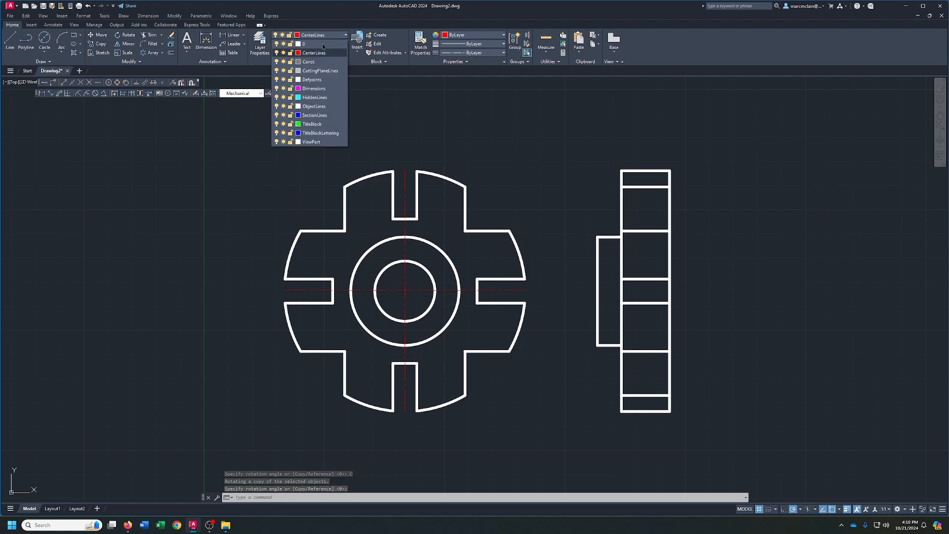
left_click(315, 97)
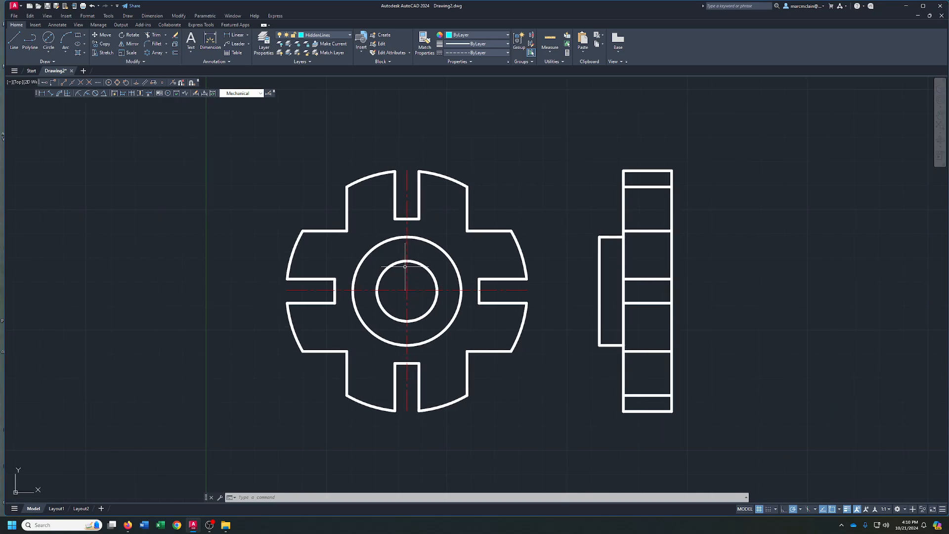
left_click(14, 41)
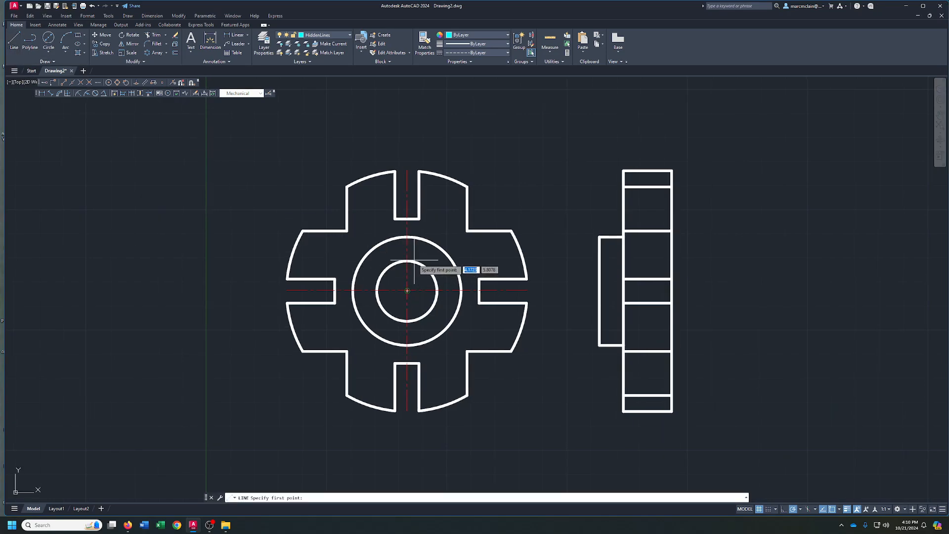
left_click(599, 260)
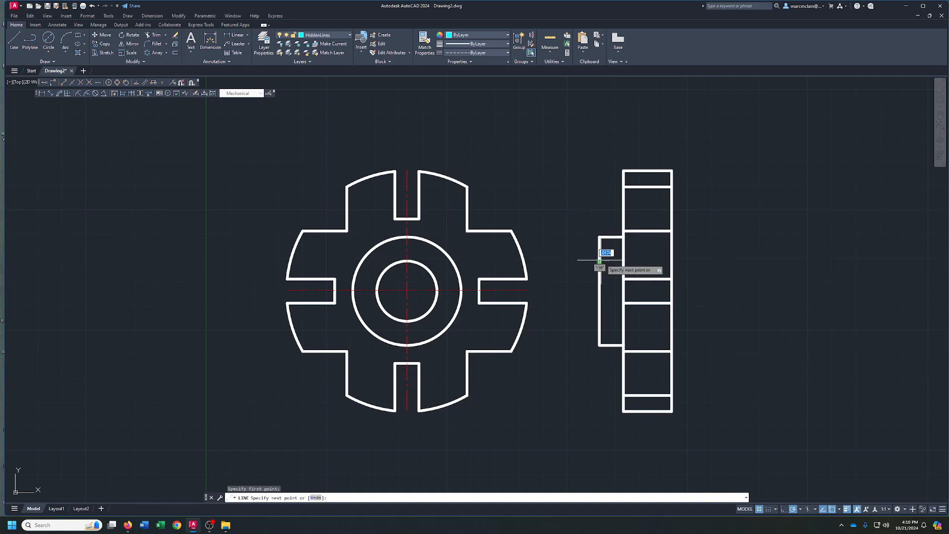
left_click(671, 260)
key("Escape")
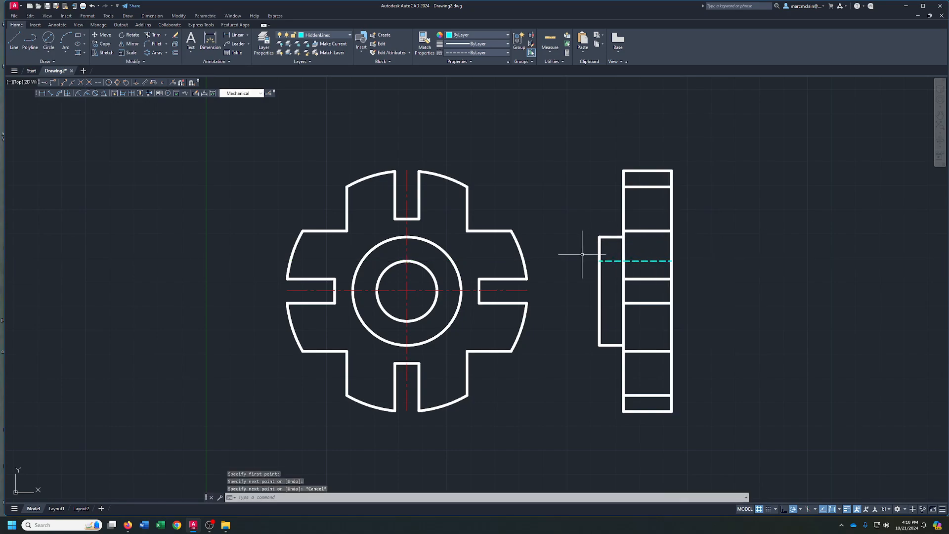
Step: Mirror the side view's hidden line about the horizontal axis through the part's center, keeping the source line
left_click_drag(582, 255, 715, 275)
left_click(133, 44)
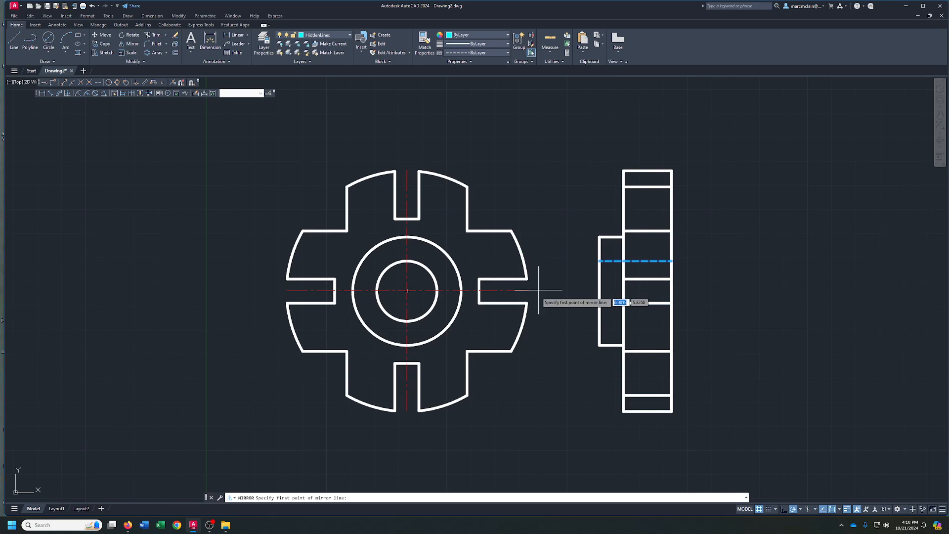
left_click(527, 290)
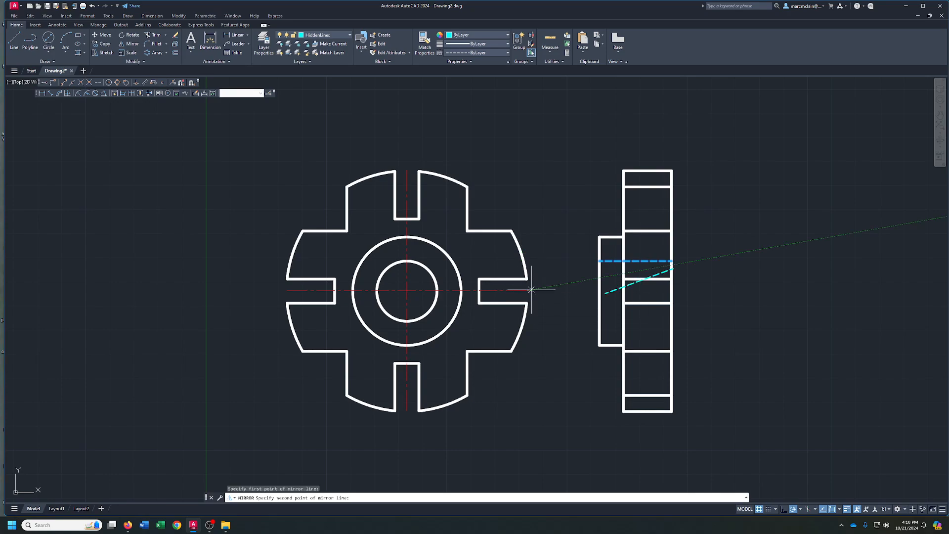
left_click(694, 290)
left_click(717, 316)
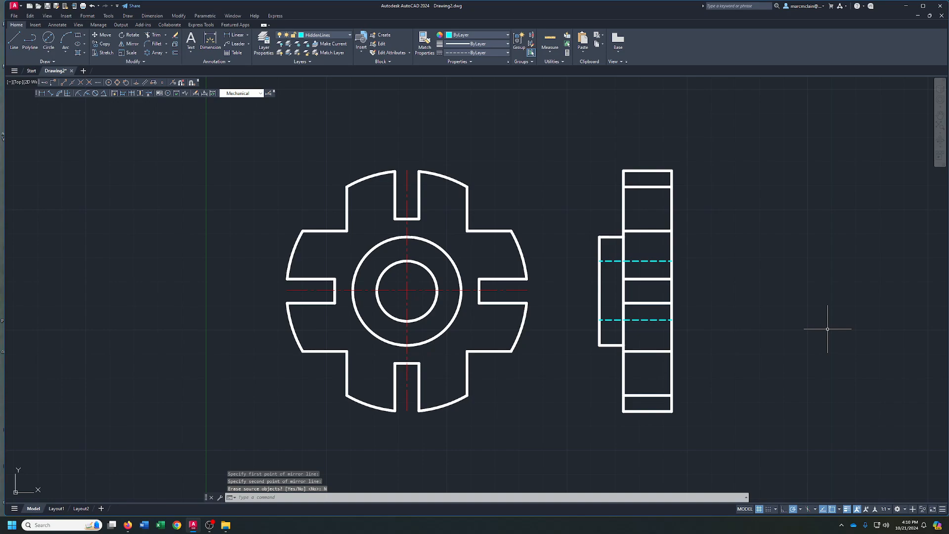
Step: Make Dimensions the current layer and add a linear dimension for the main body's width above the side view
middle_click_drag(826, 334, 790, 335)
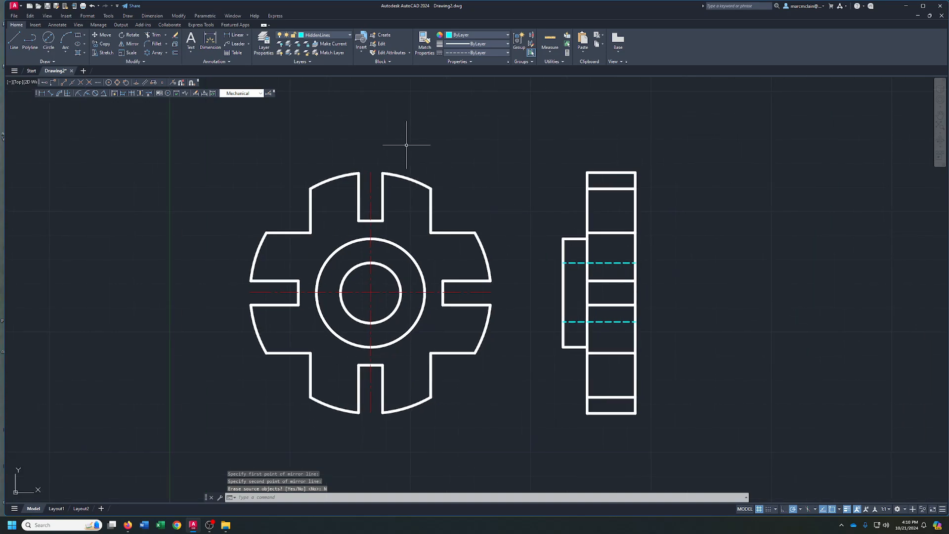
left_click(346, 38)
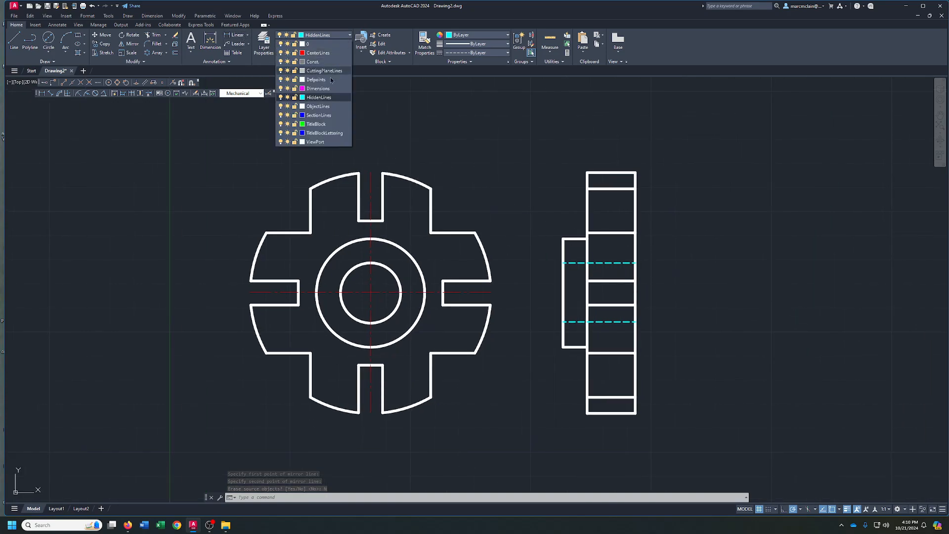
left_click(326, 89)
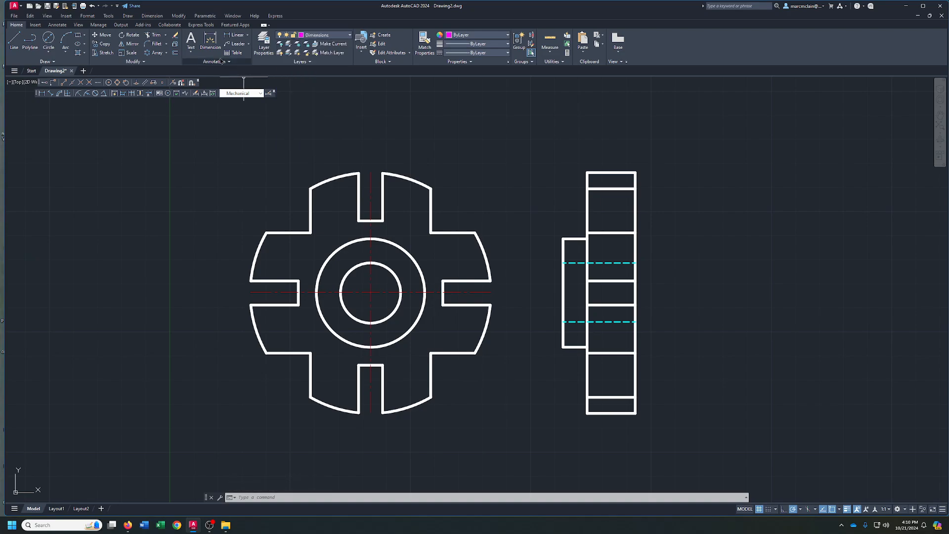
left_click(236, 35)
left_click(635, 172)
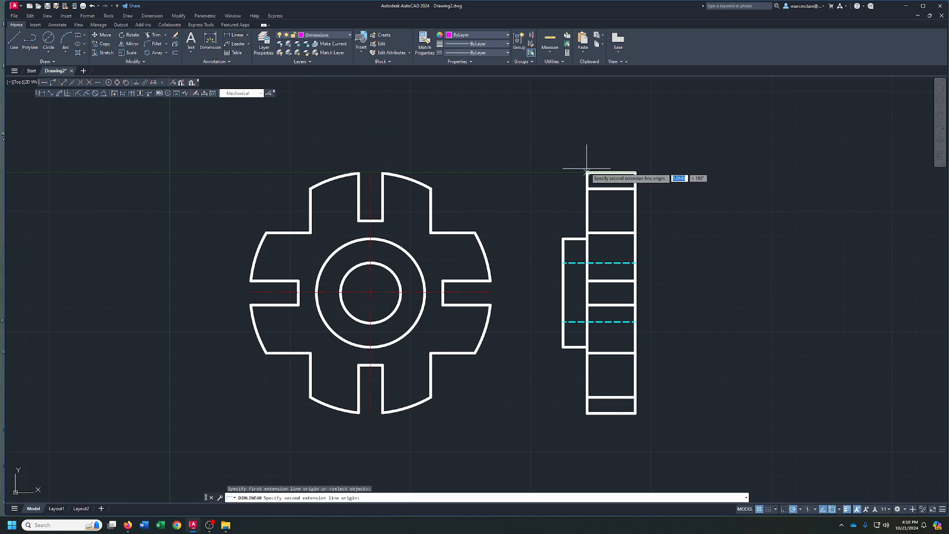
left_click(587, 172)
left_click(613, 156)
Step: Add a linear dimension for the side view's overall width, including the hub, above the main body's width dimension
right_click(626, 143)
left_click(627, 144)
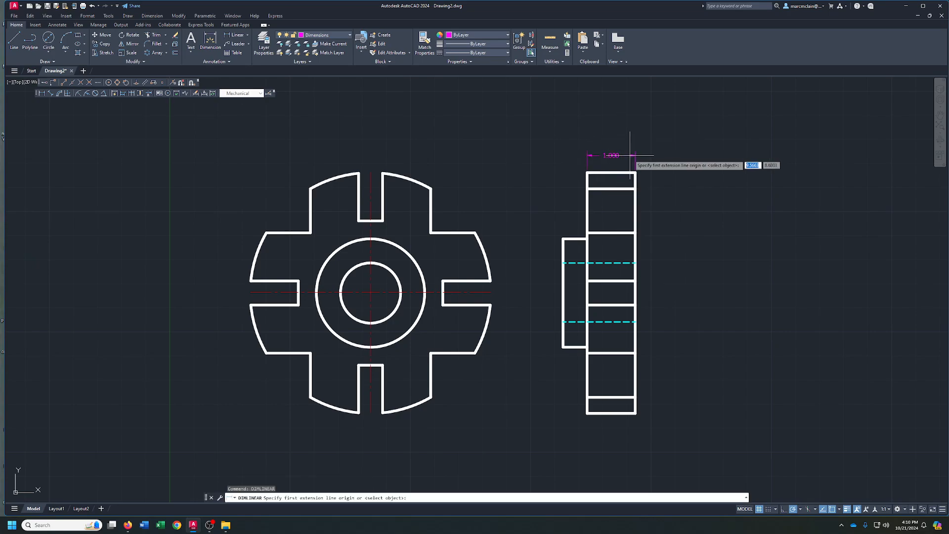
left_click(635, 172)
left_click(563, 240)
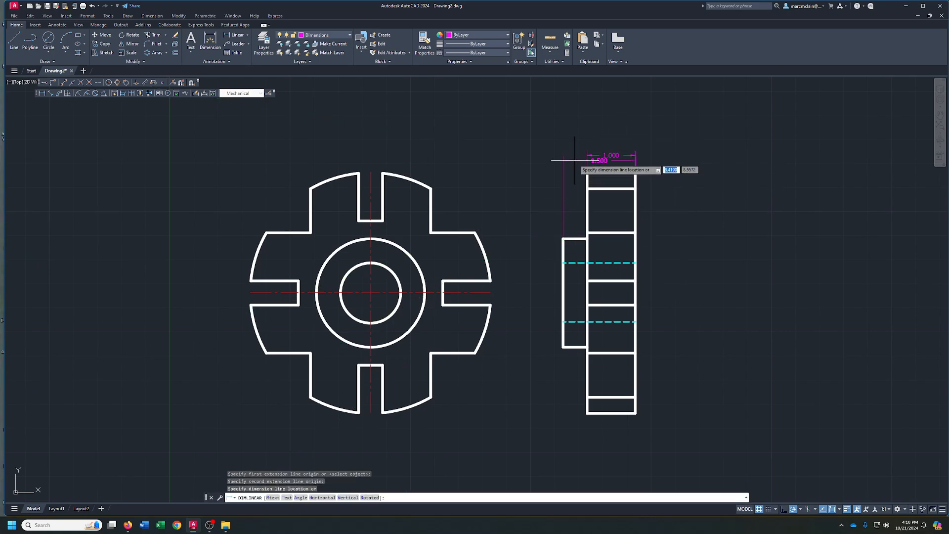
left_click(574, 139)
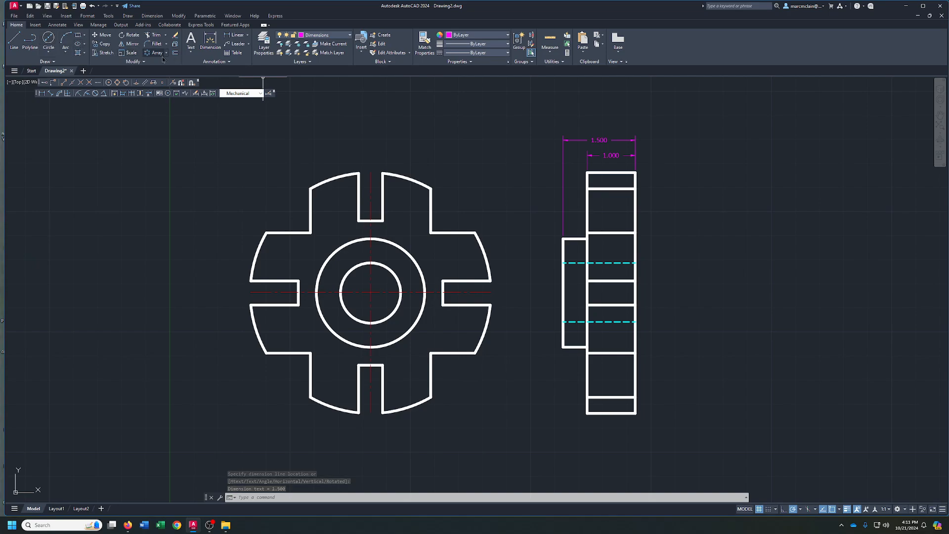
Step: Try a radius dimension on the front view's upper-left outer arc, and undo it
left_click(78, 94)
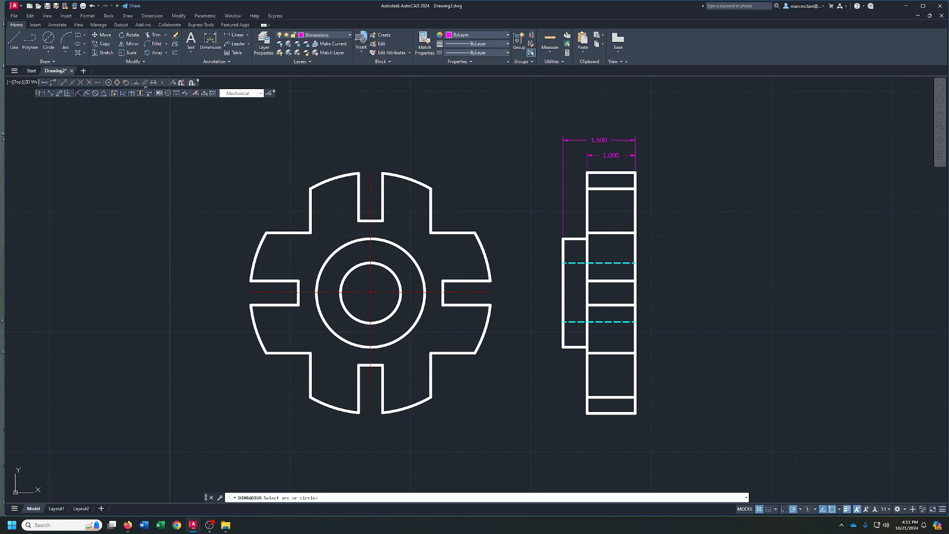
left_click(326, 181)
left_click(300, 155)
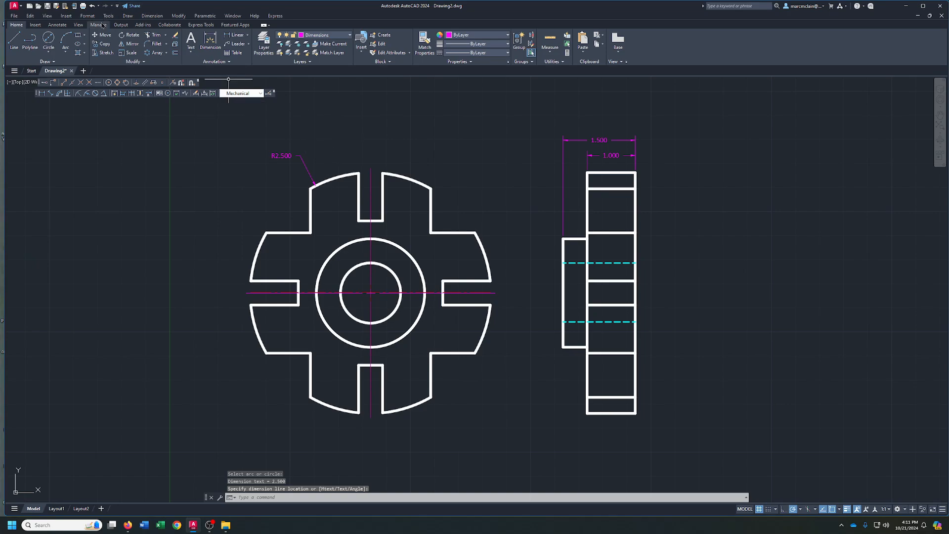
left_click(91, 7)
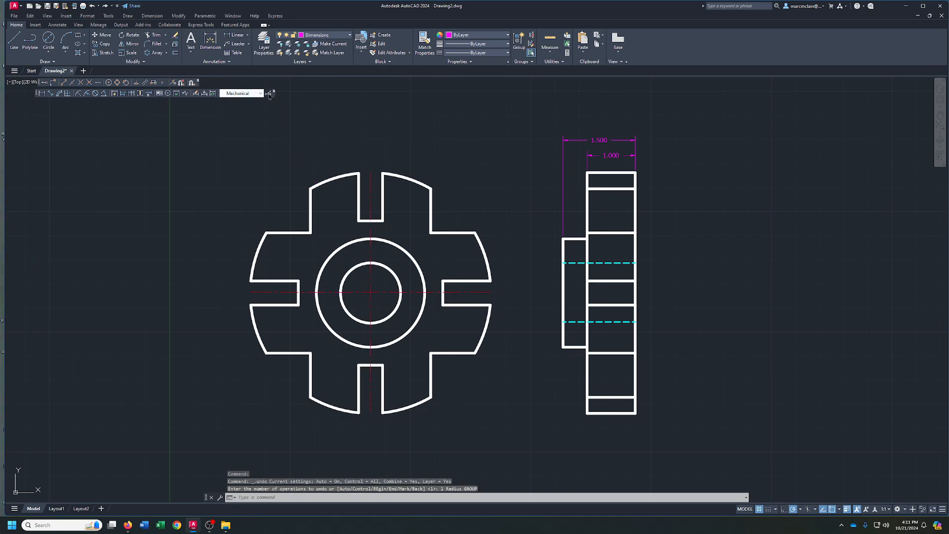
Step: Modify the Mechanical dimension style so that its center marks are set to None
left_click(268, 94)
left_click(554, 245)
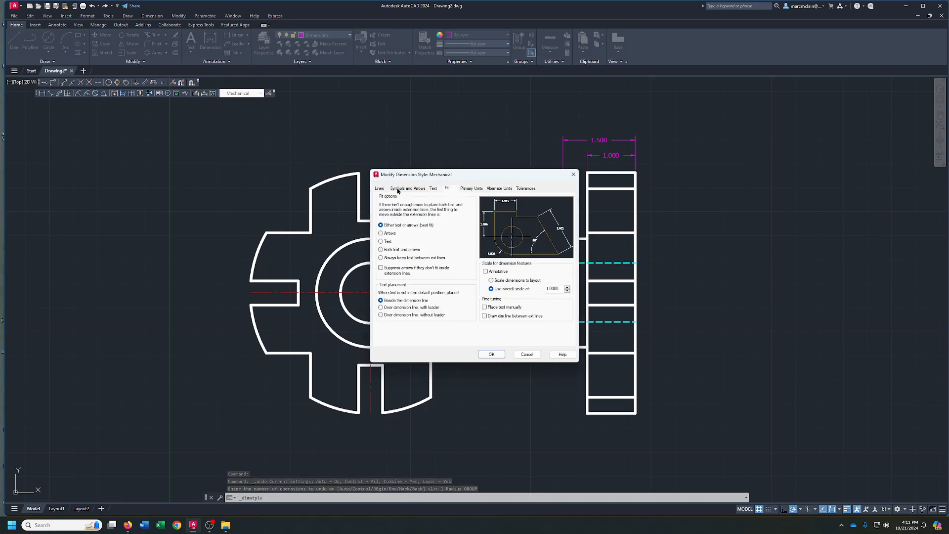
left_click(398, 190)
left_click(383, 282)
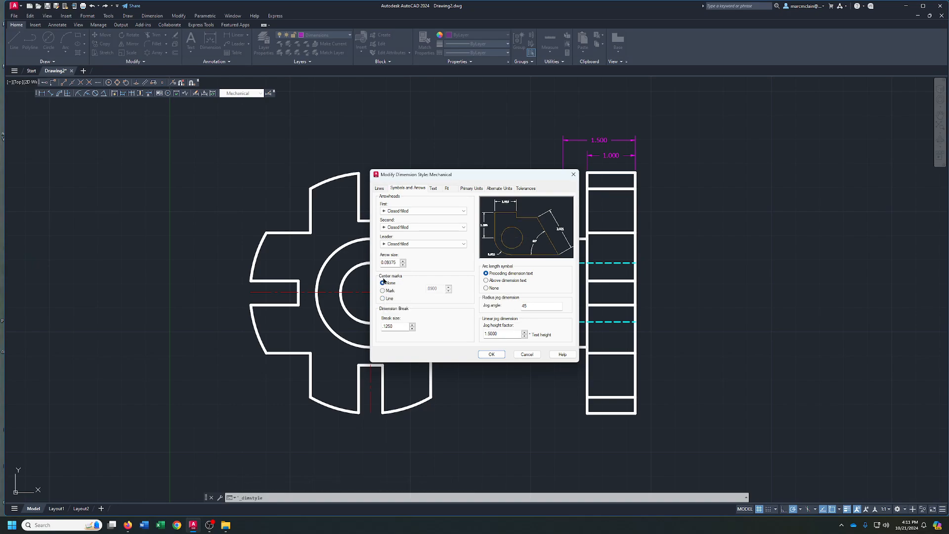
left_click(491, 355)
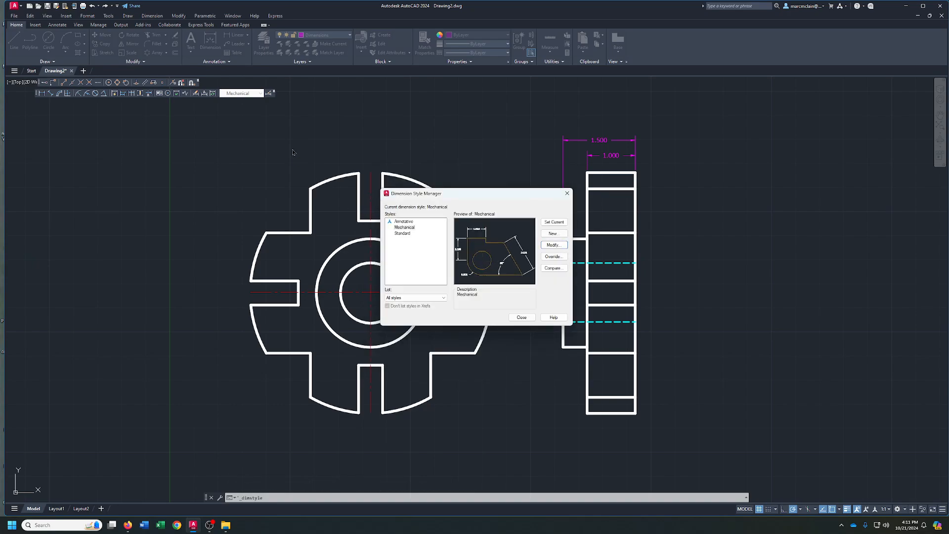
left_click(522, 318)
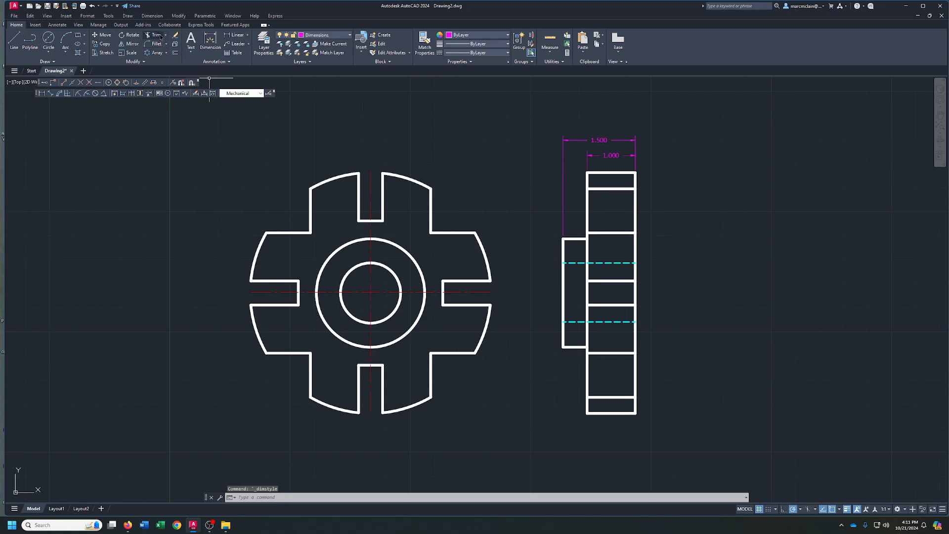
Step: Add a radius dimension to the front view's upper-left outer arc, placing its text outside the part
left_click(248, 38)
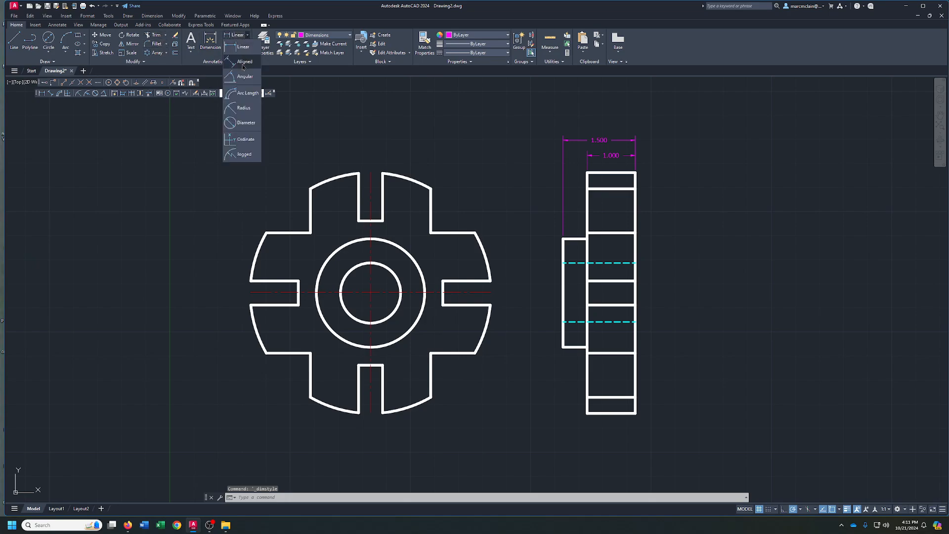
left_click(242, 112)
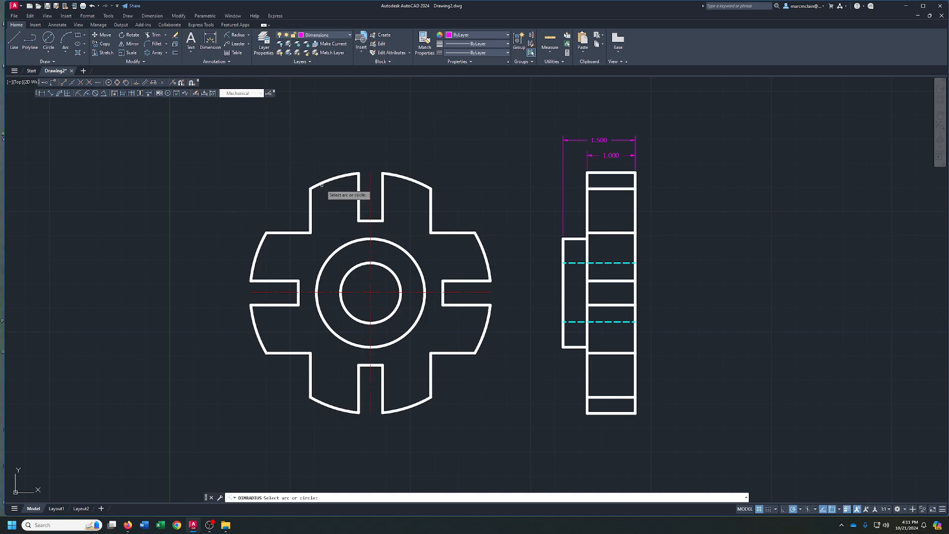
left_click(320, 179)
left_click(306, 159)
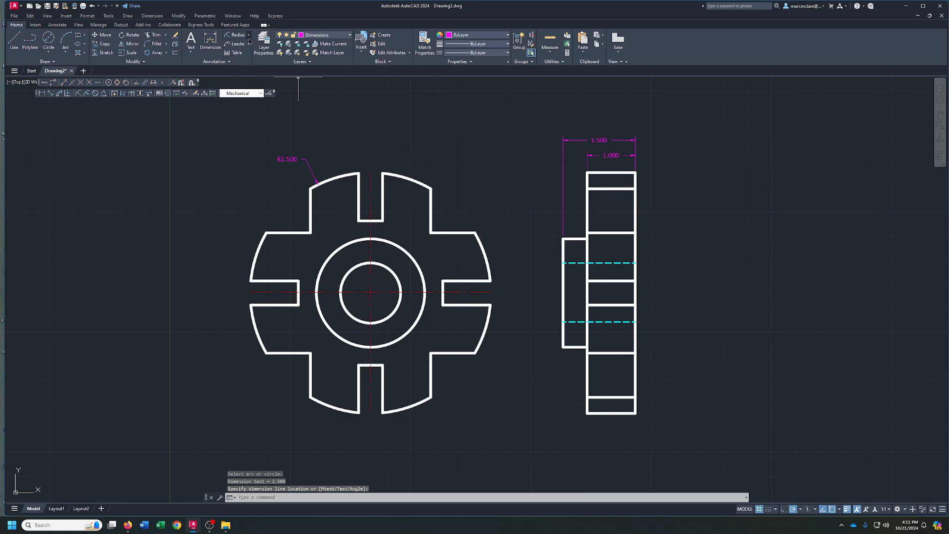
Step: Add a vertical linear dimension between the front view's upper-right and lower-right notch corners, placed outside the part
left_click(248, 36)
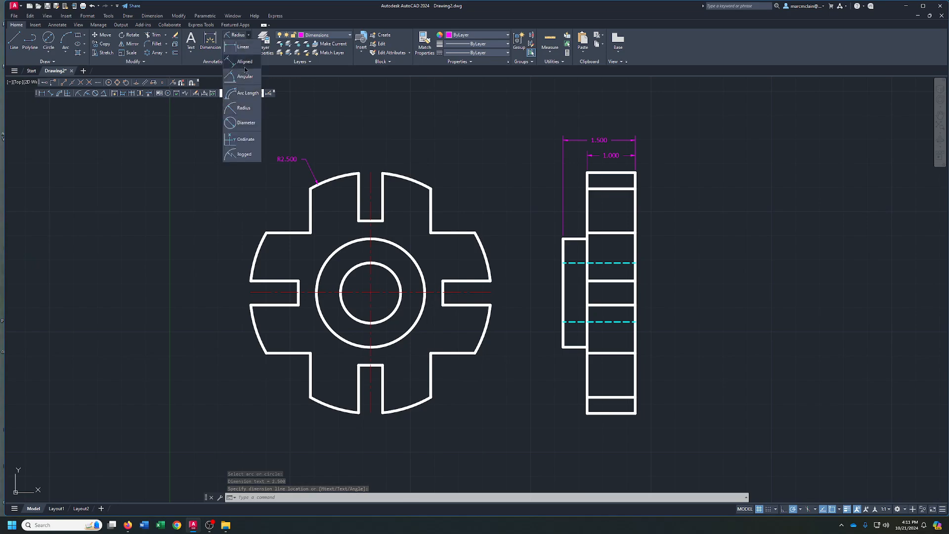
left_click(243, 47)
left_click(474, 232)
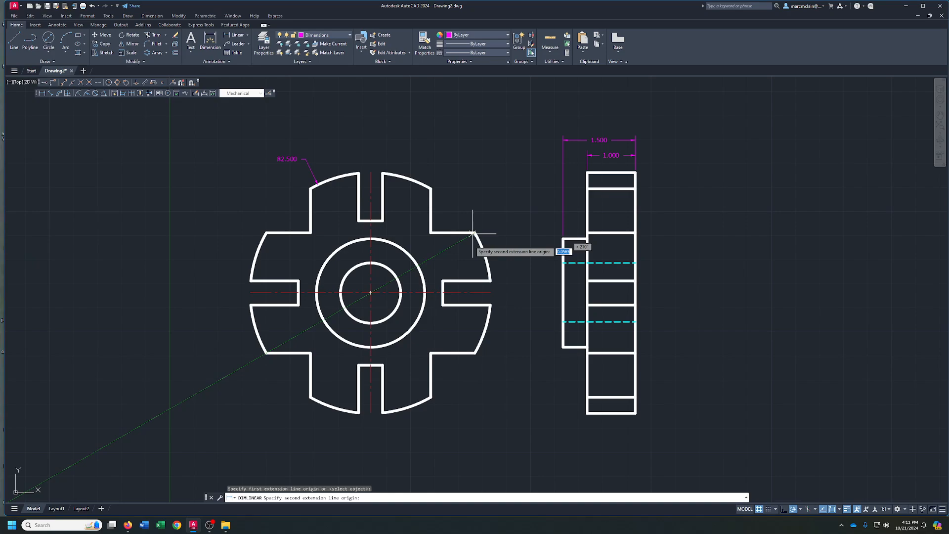
left_click(475, 353)
left_click(522, 356)
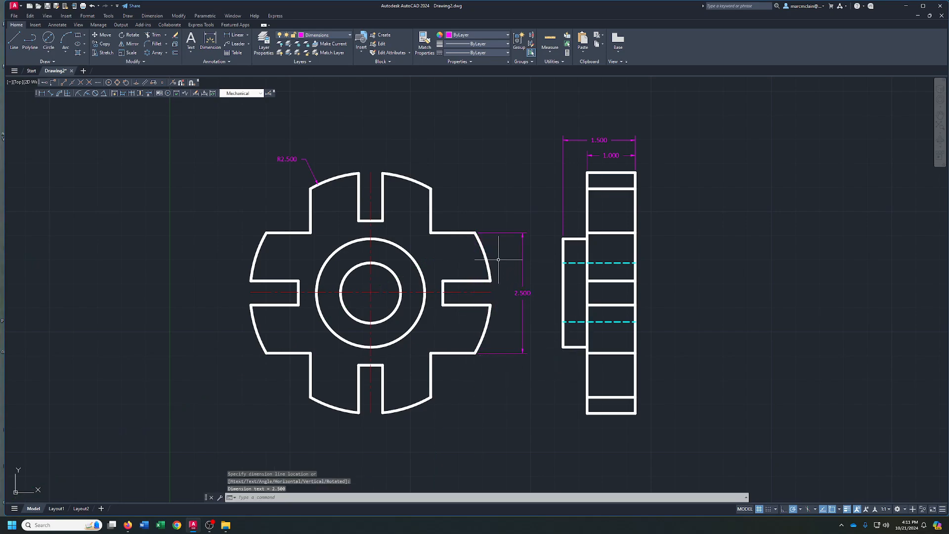
Step: Dimension the vertical distance from the front view's upper-right notch corner to the outer end of the horizontal centerline
right_click(500, 259)
left_click(517, 265)
left_click(474, 232)
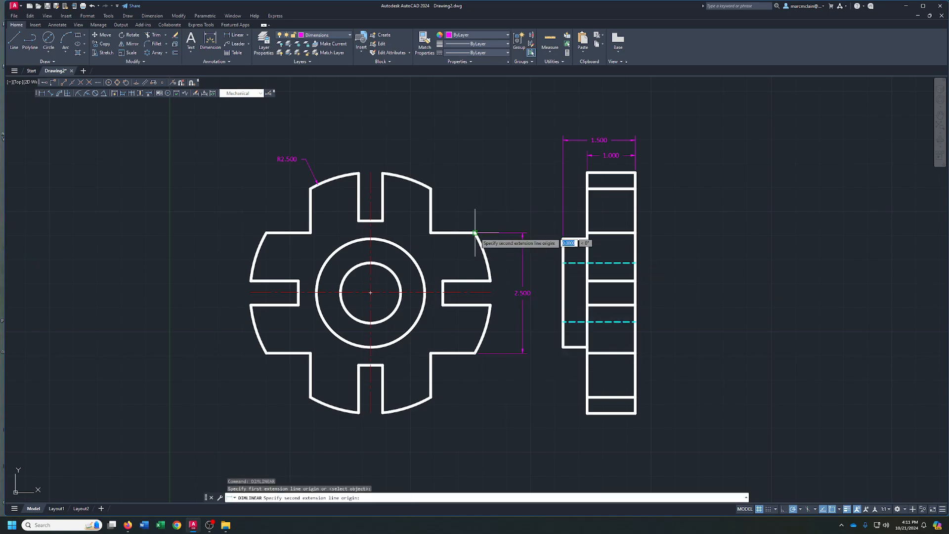
left_click(491, 292)
left_click(510, 263)
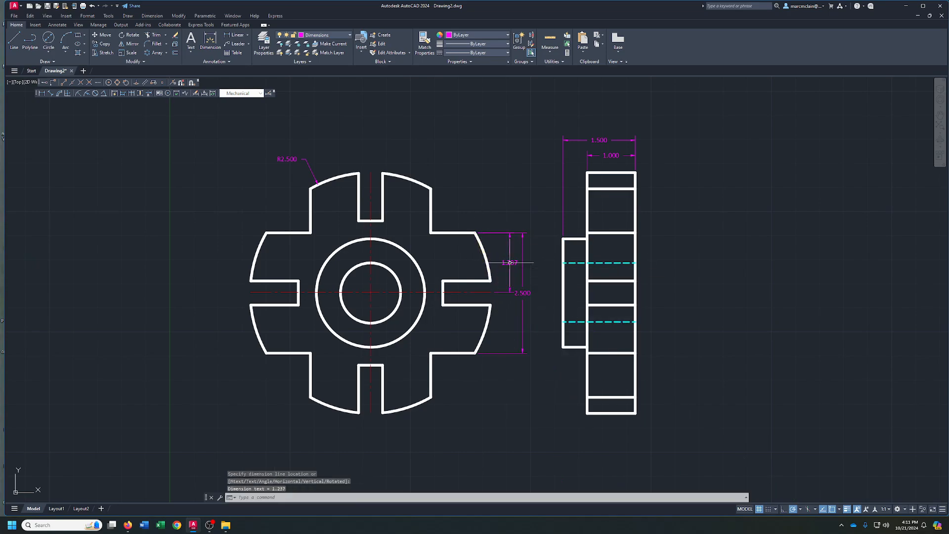
Step: Try a vertical dimension from the lower-right notch corner to the horizontal centerline, and delete the upper corner-to-centerline dimension
scroll(491, 222, "up", 2)
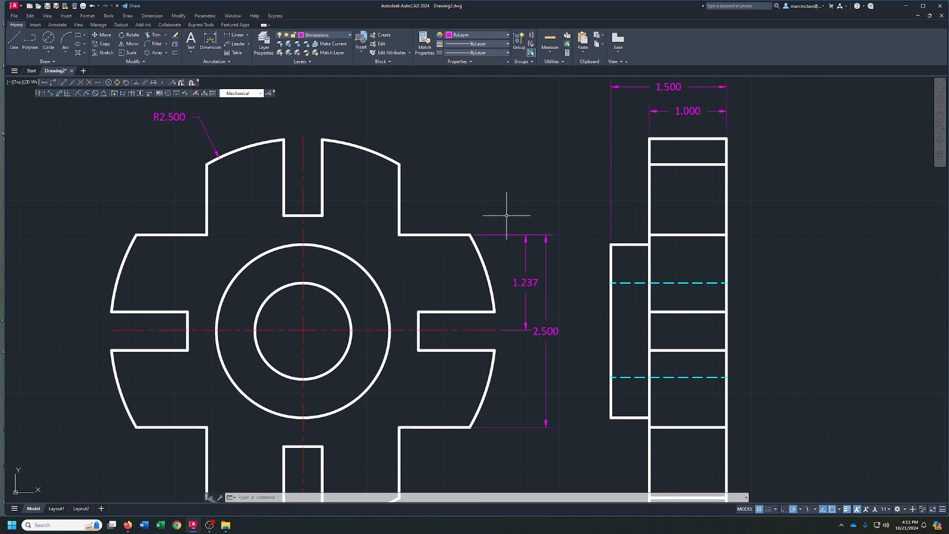
scroll(507, 238, "up", 4)
scroll(507, 251, "down", 6)
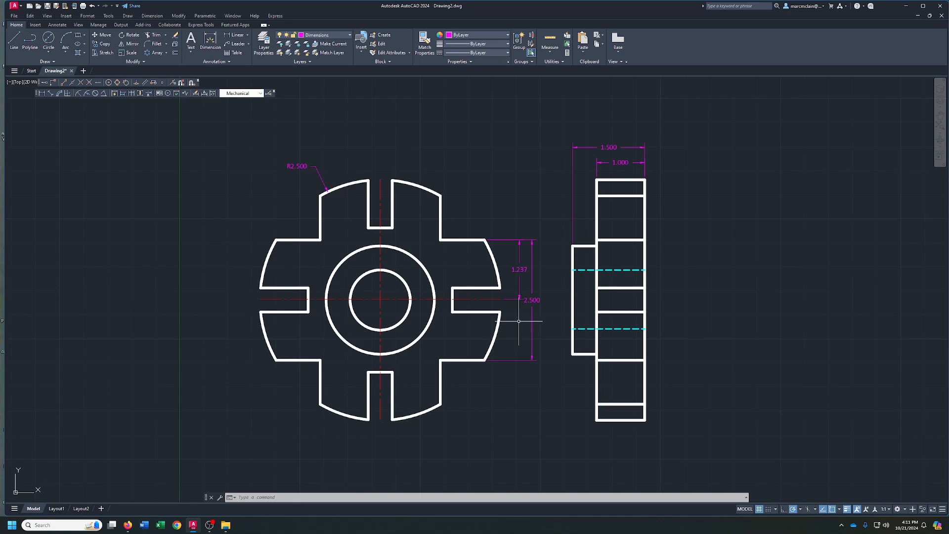
right_click(518, 321)
left_click(536, 324)
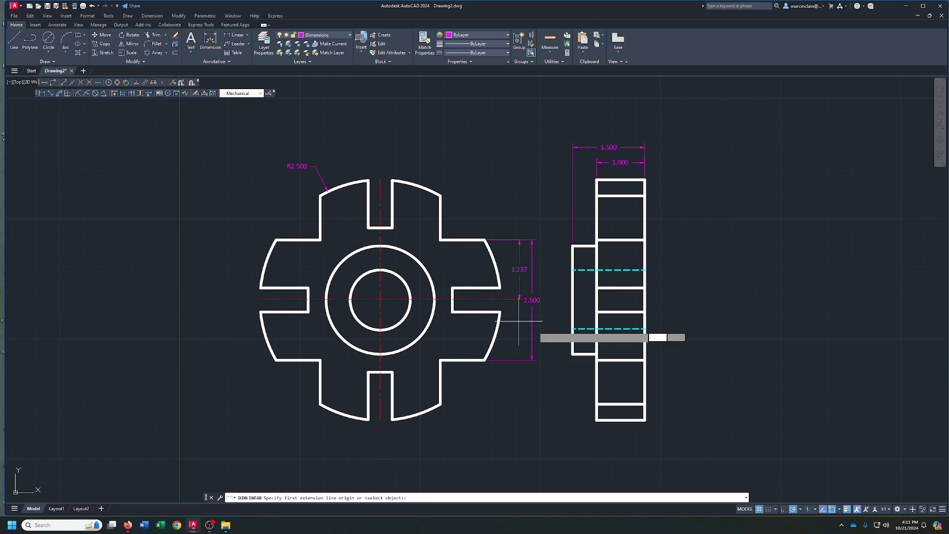
left_click(483, 360)
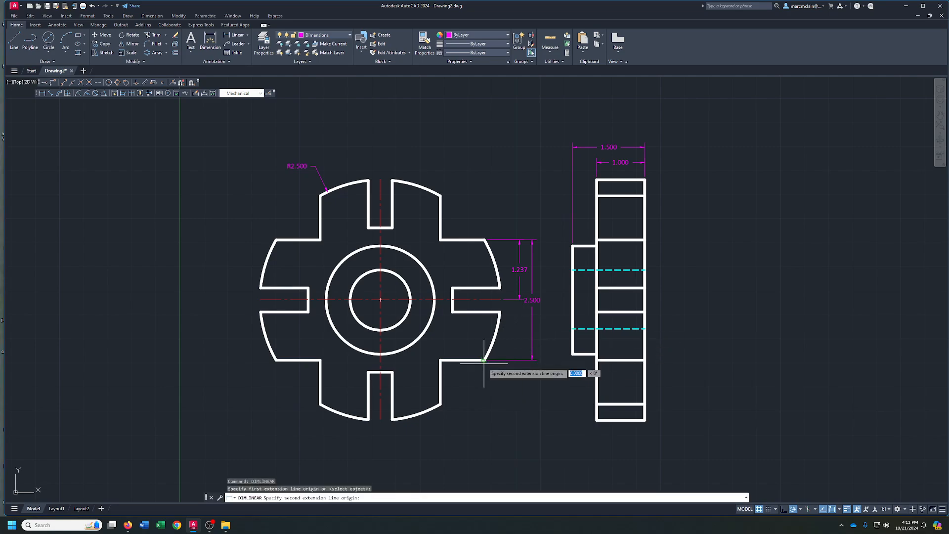
left_click(502, 300)
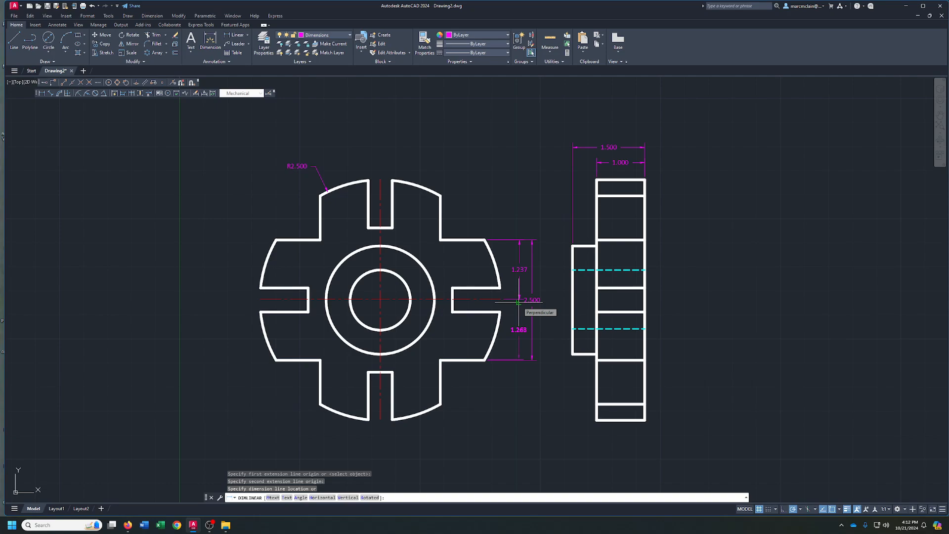
right_click(518, 303)
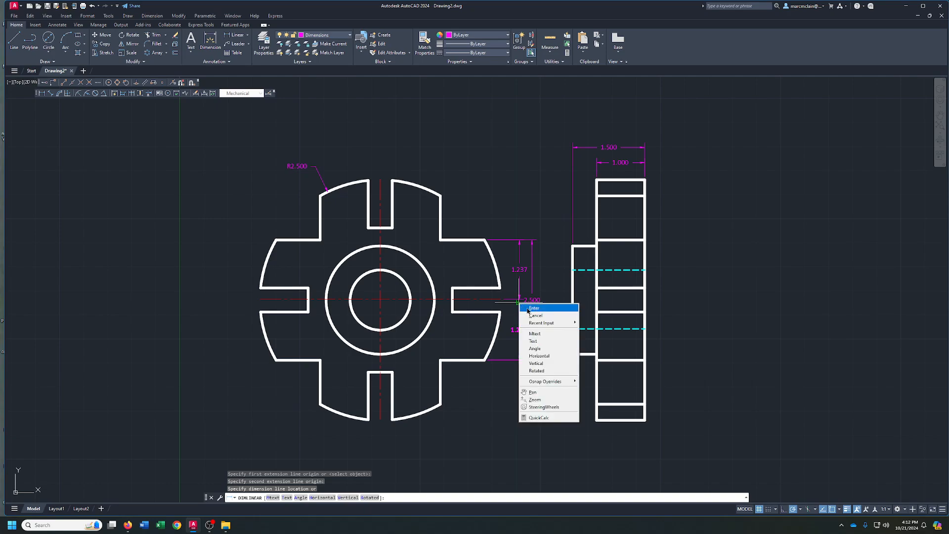
left_click(526, 309)
left_click(518, 275)
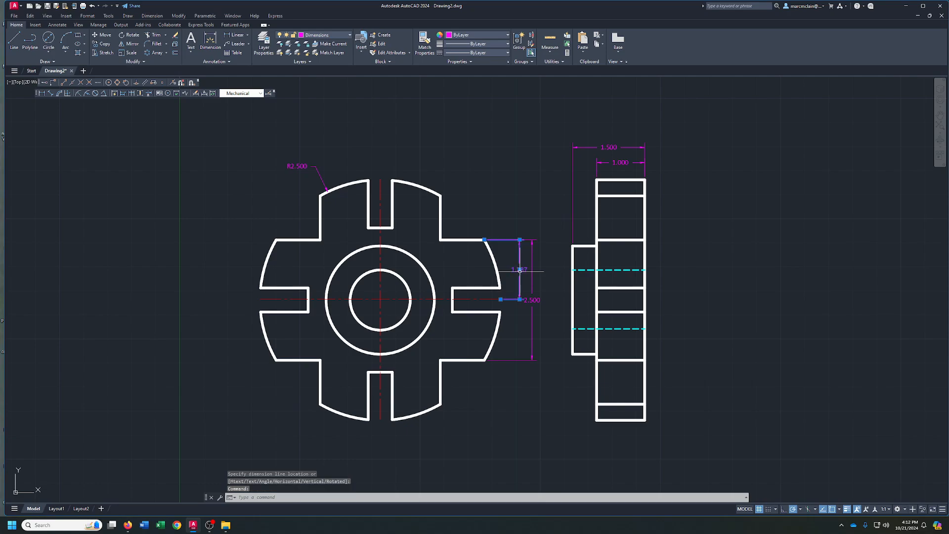
key("Delete")
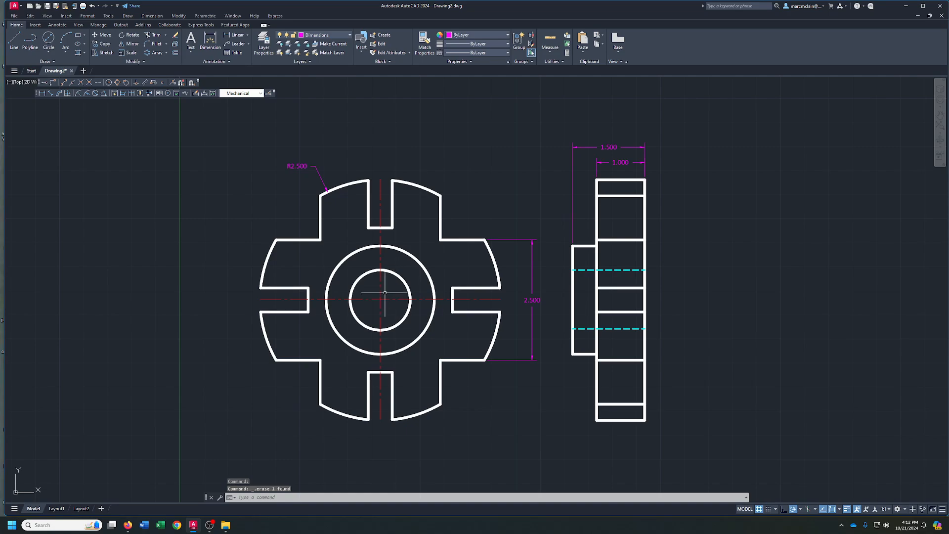
left_click(14, 40)
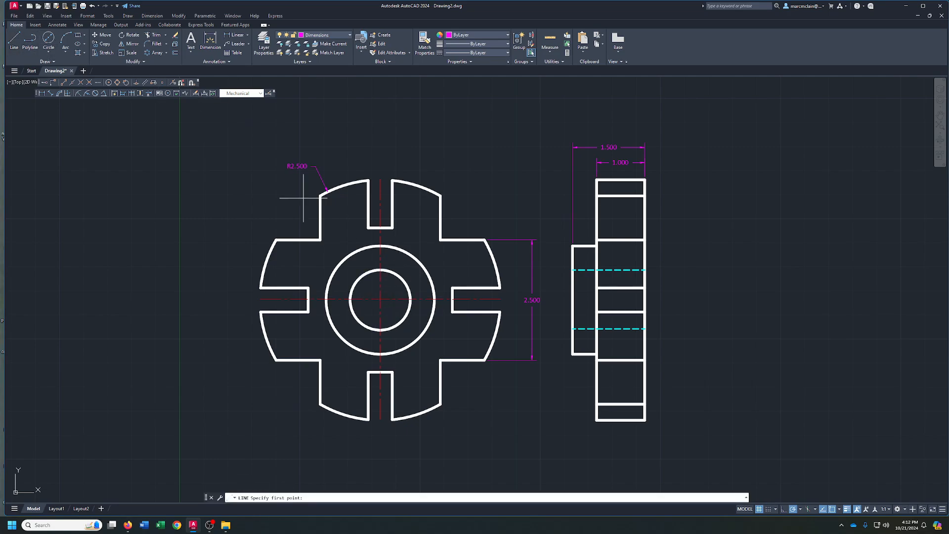
left_click(401, 279)
scroll(388, 291, "up", 8)
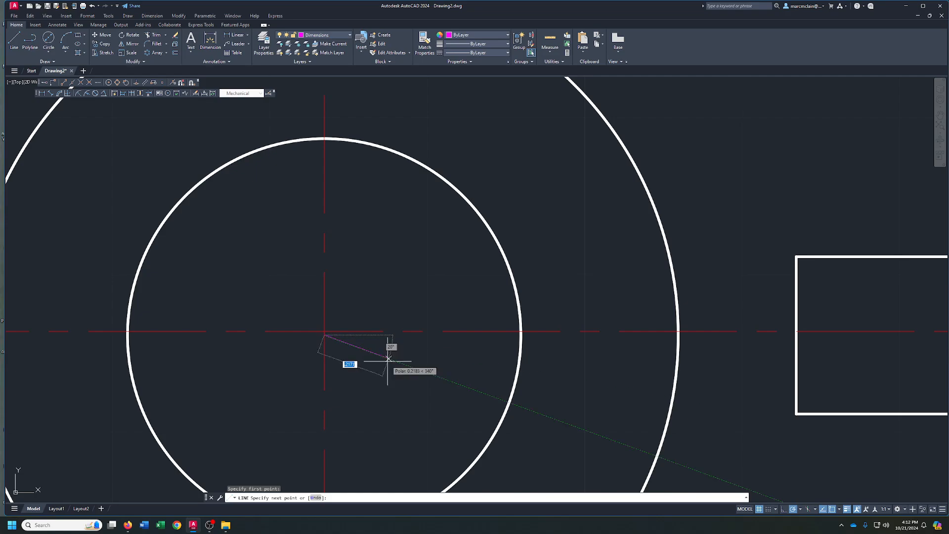
right_click(379, 361)
left_click(390, 364)
scroll(391, 359, "down", 6)
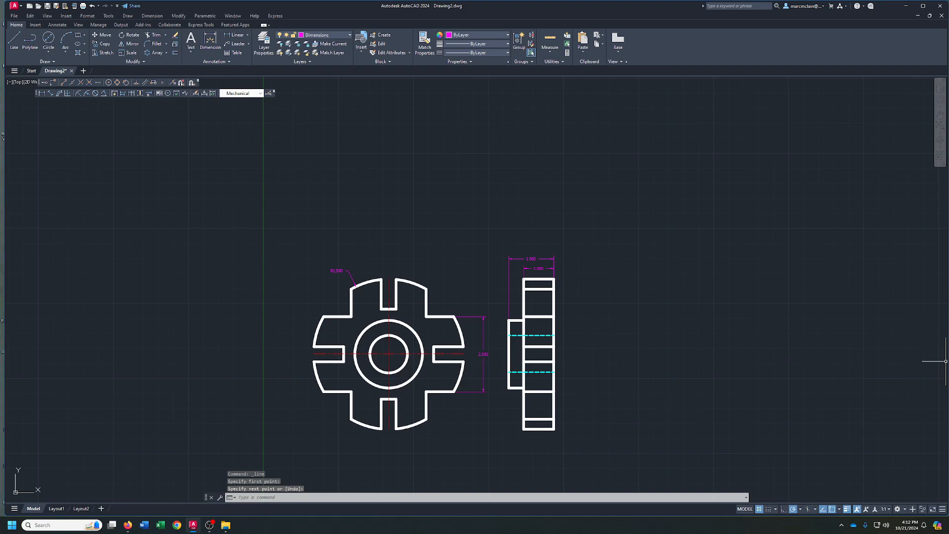
Step: Move the front view's horizontal centerline by its midpoint onto the center of the concentric circles
scroll(383, 368, "up", 6)
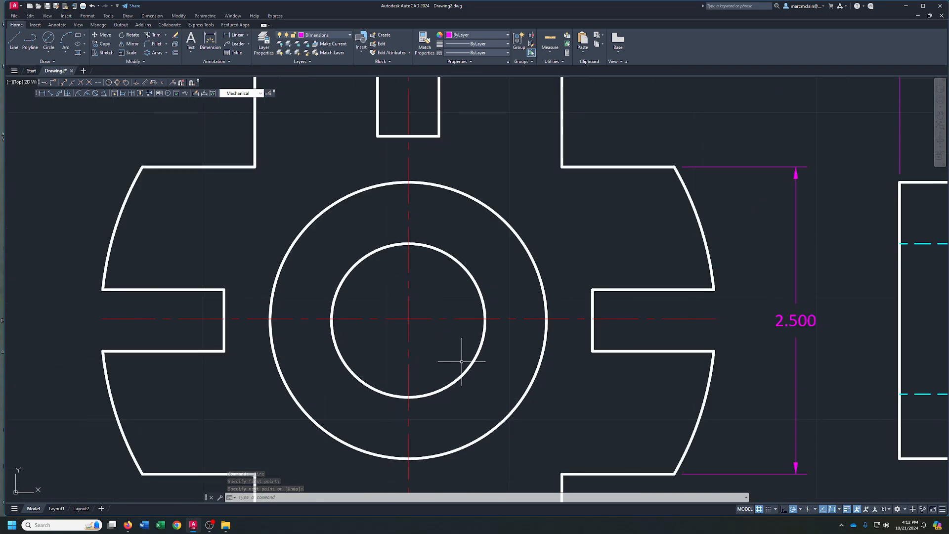
left_click(438, 312)
left_click(424, 341)
scroll(424, 341, "up", 4)
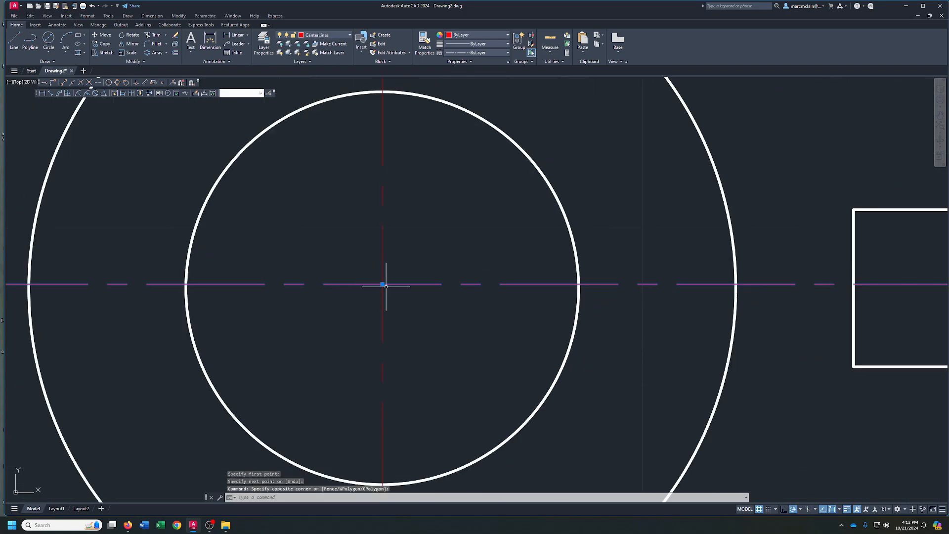
left_click(382, 284)
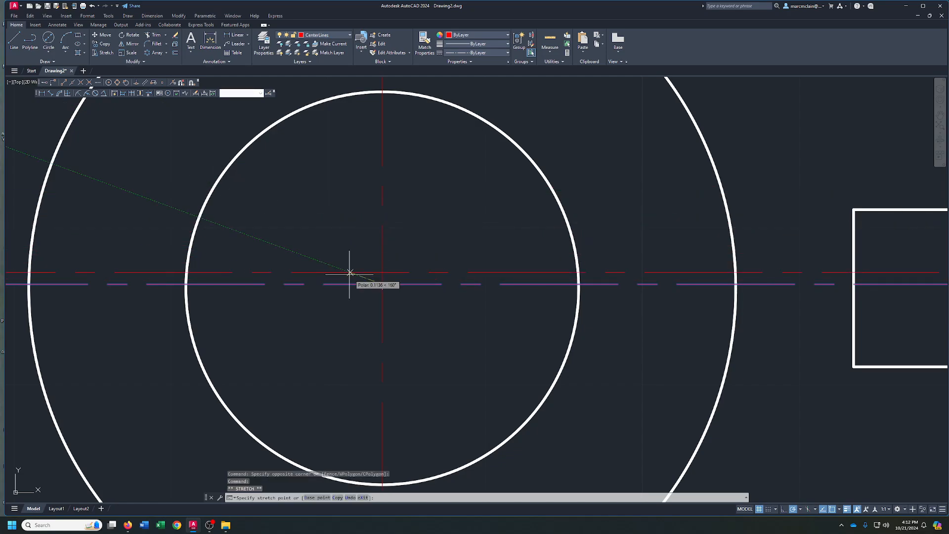
left_click(382, 286)
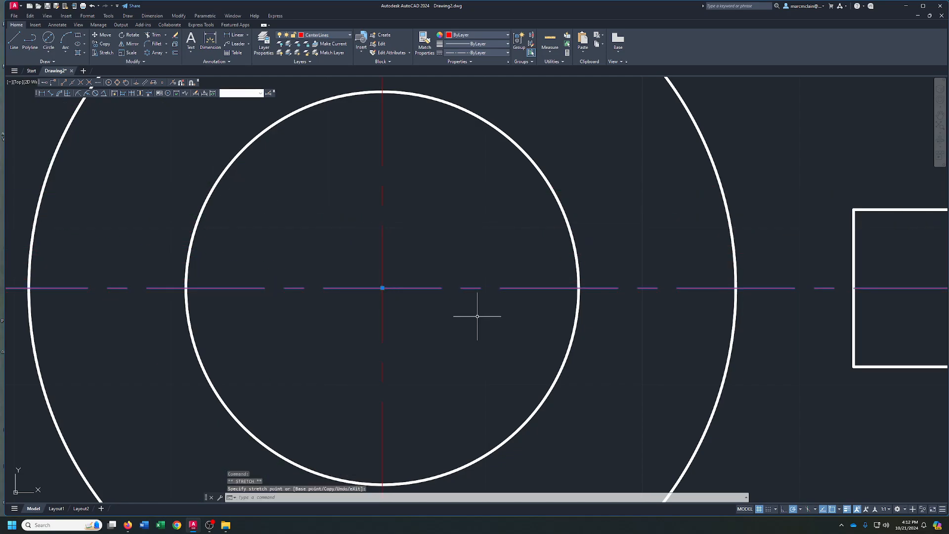
scroll(479, 318, "down", 4)
key("Escape")
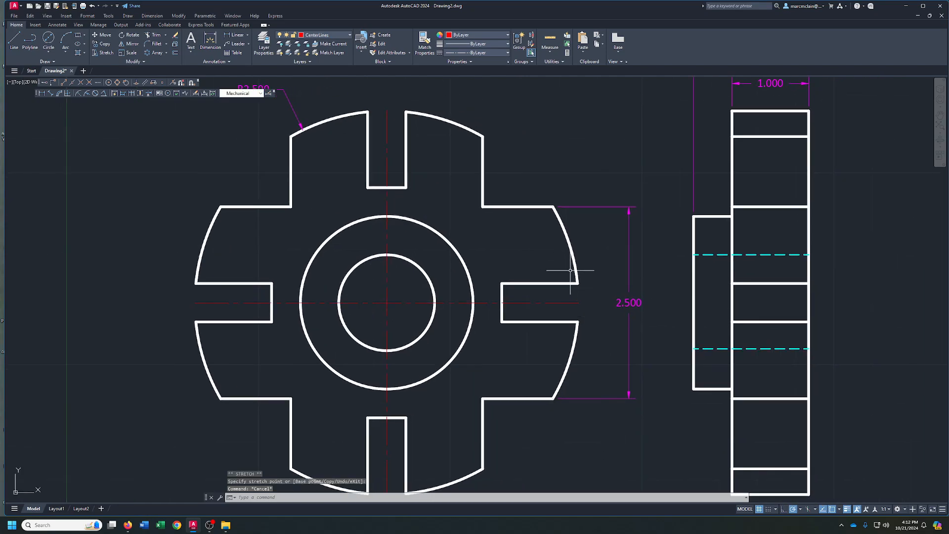
Step: Add a vertical linear dimension from the front view's upper-right notch corner to the outer end of the horizontal centerline, inside the existing overall dimension
left_click(228, 35)
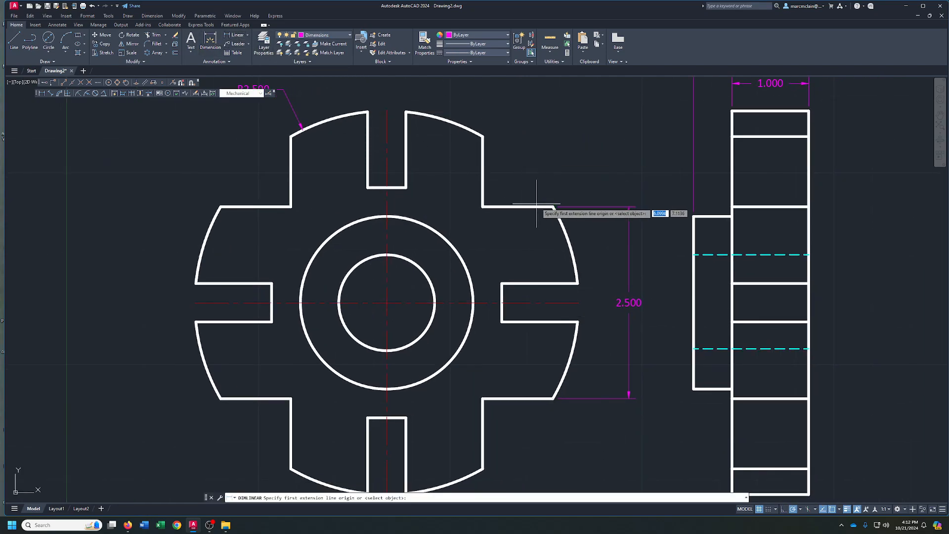
left_click(554, 207)
left_click(578, 302)
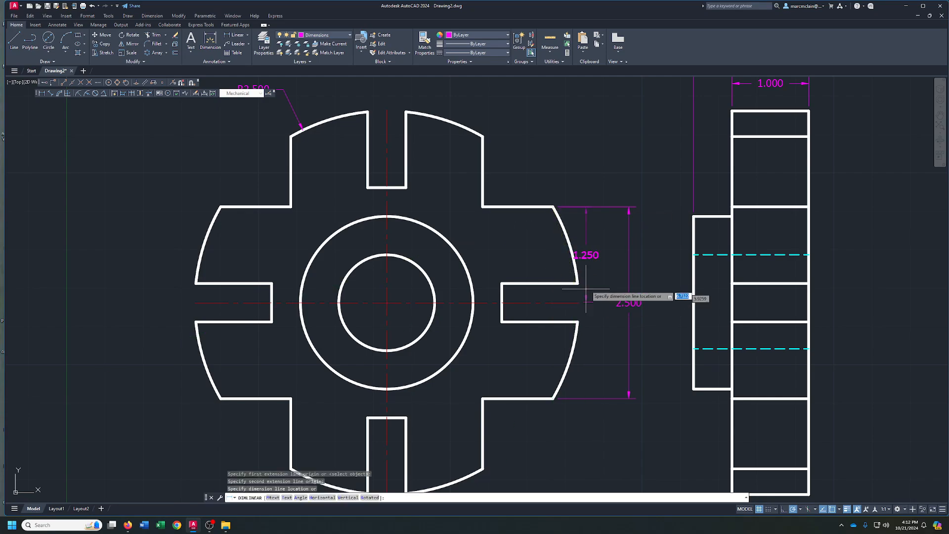
left_click(602, 267)
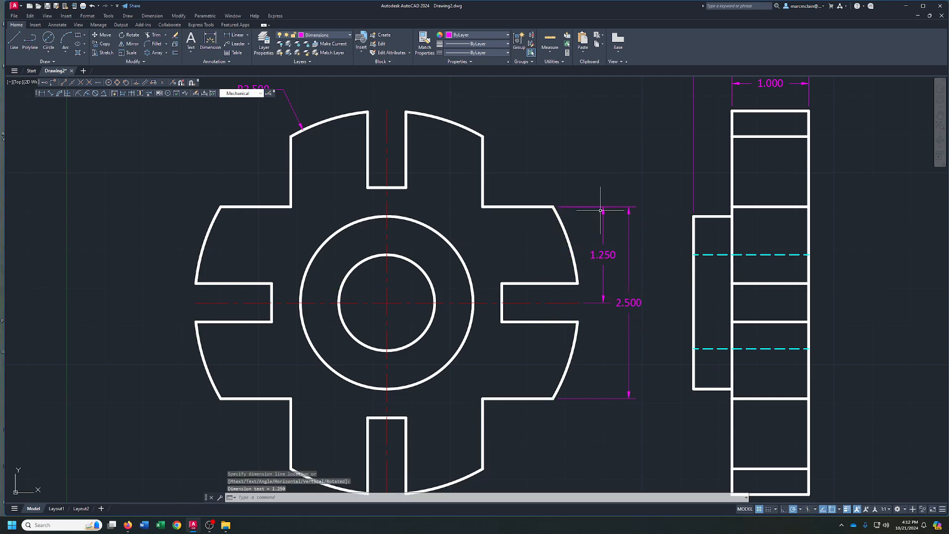
Step: Dimension the vertical distance from the upper slot's inner left corner to the left end of the horizontal centerline, placed outside the part
right_click(576, 163)
left_click(593, 168)
left_click(371, 188)
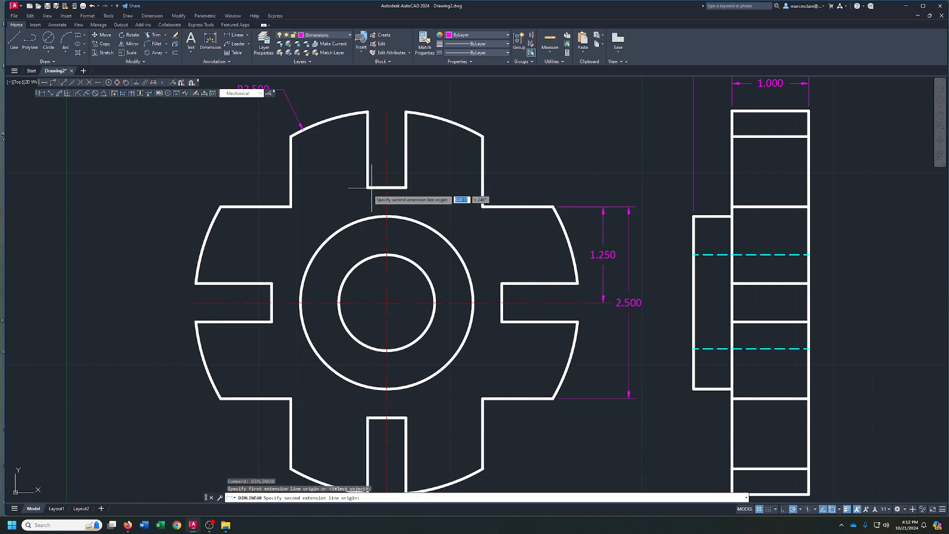
left_click(195, 302)
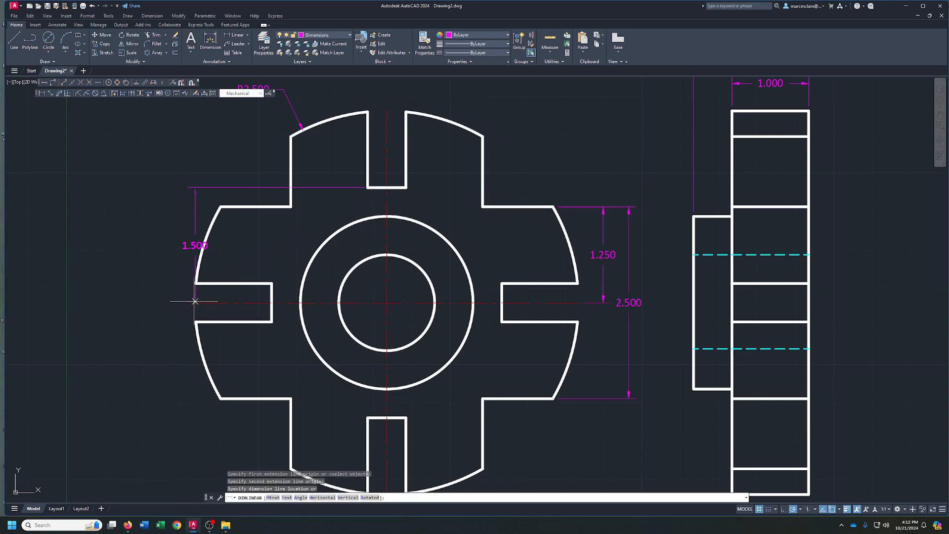
left_click(158, 263)
Step: Dimension the vertical distance between the inner left corners of the upper and lower slots, placed beyond the neighboring slot-to-centerline dimension
right_click(182, 214)
left_click(197, 221)
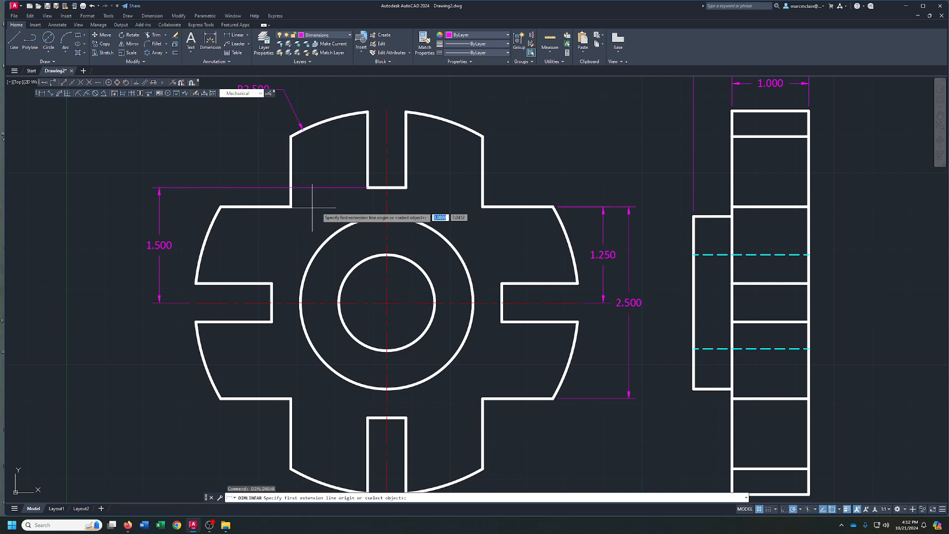
left_click(367, 187)
left_click(368, 417)
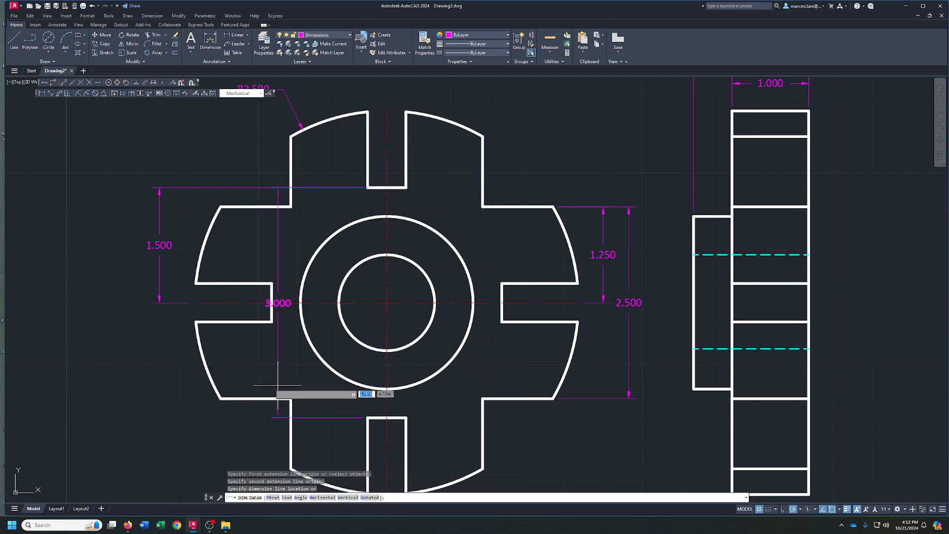
left_click(131, 382)
Step: Add a diameter dimension on the Dimensions layer to the front view's larger circle, placing its text to the circle's upper right
mouse_move(550, 429)
middle_mouse_down()
mouse_move(574, 381)
mouse_move(582, 417)
middle_mouse_up()
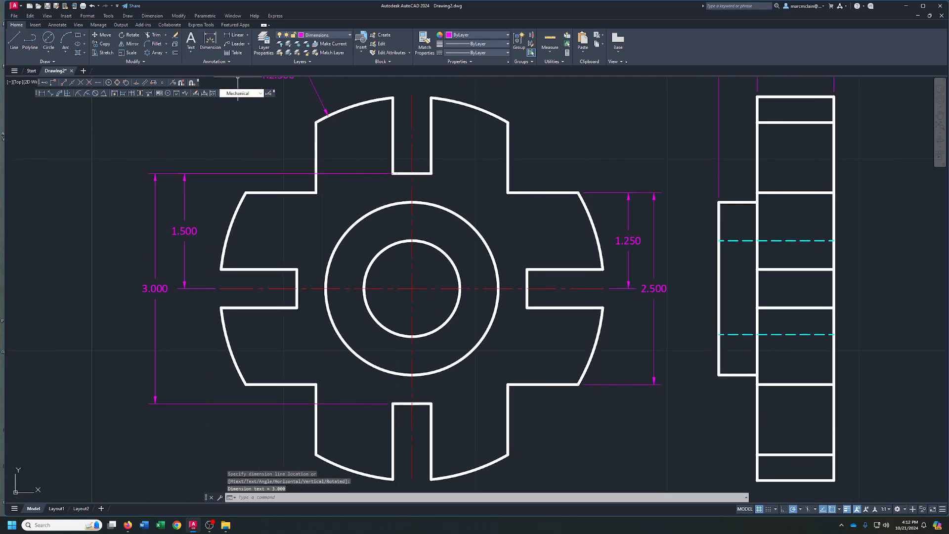
left_click(350, 35)
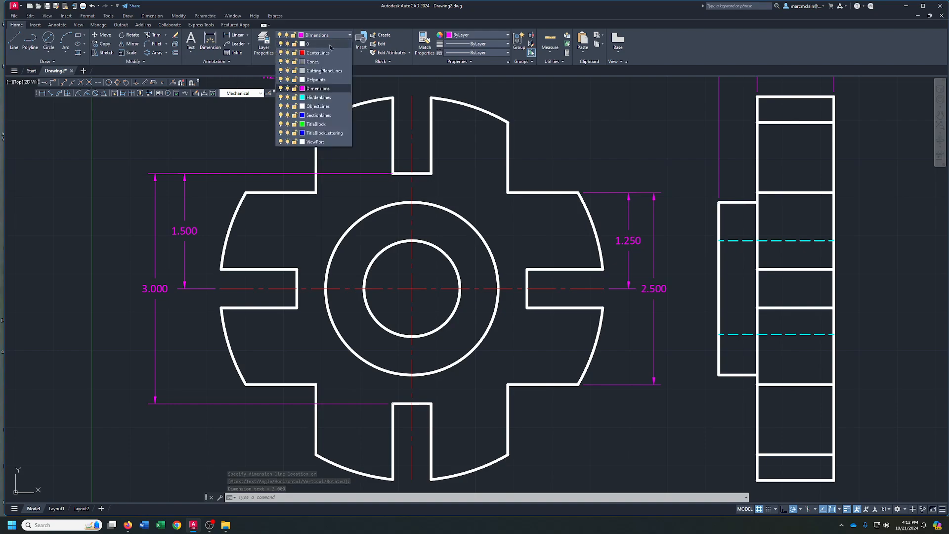
left_click(318, 88)
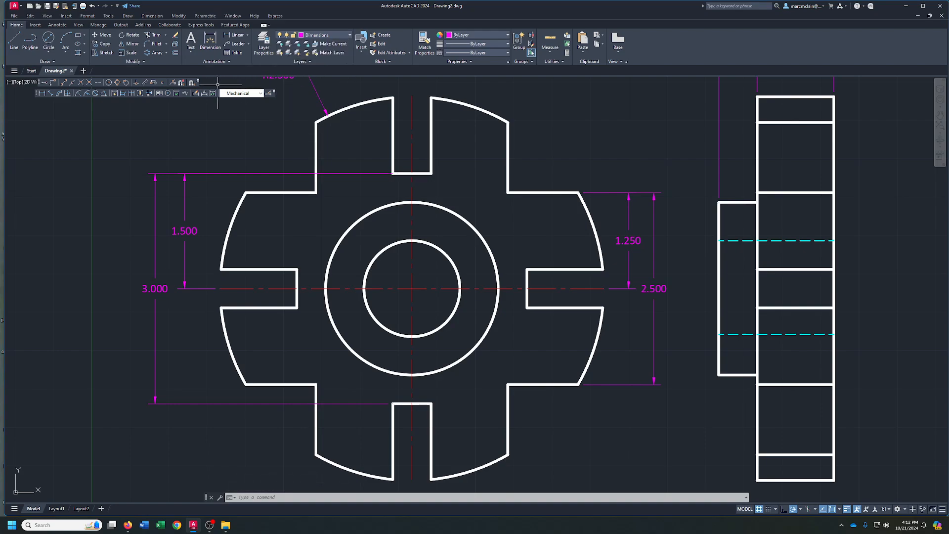
left_click(94, 94)
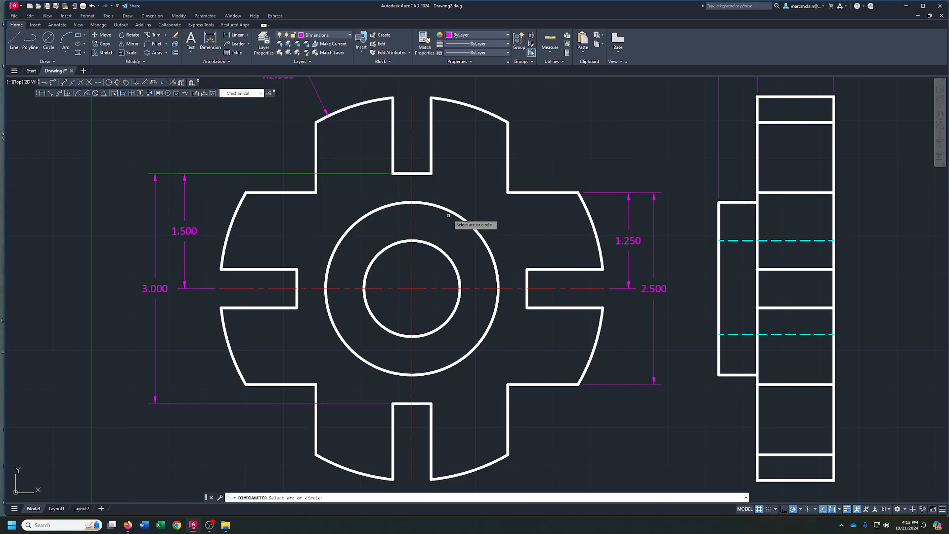
left_click(479, 227)
left_click(533, 163)
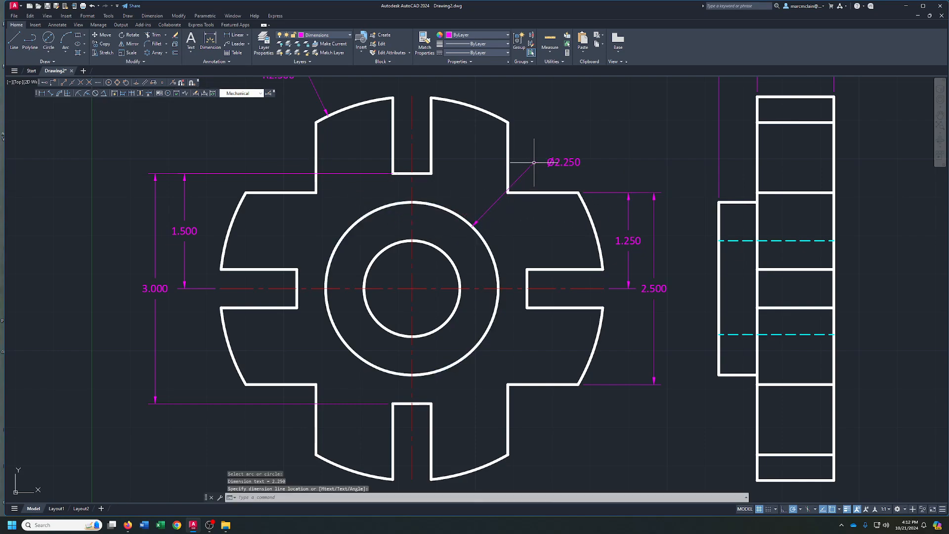
Step: Add a diameter dimension to the front view's smaller circle, placing its text to the lower right, outside the part
right_click(511, 247)
left_click(527, 258)
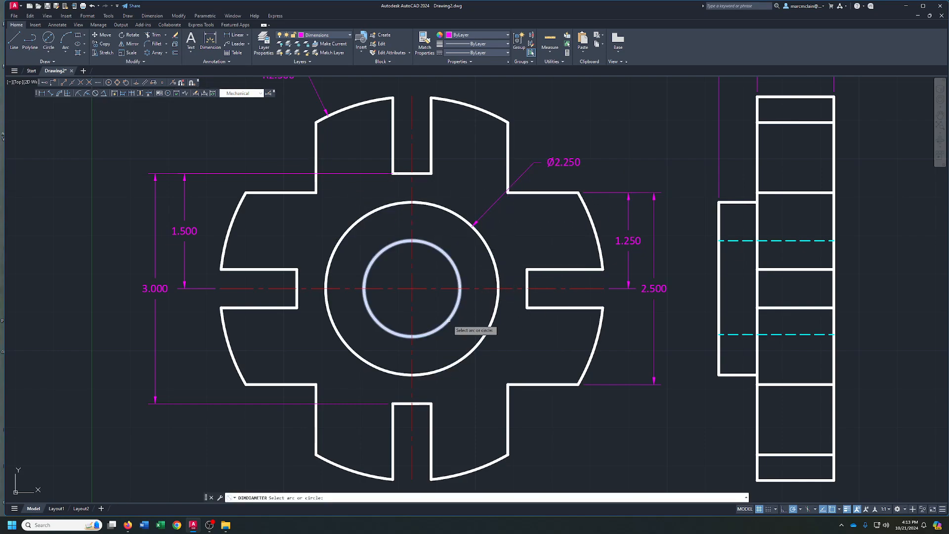
left_click(543, 428)
scroll(641, 428, "up", 2)
scroll(641, 427, "down", 5)
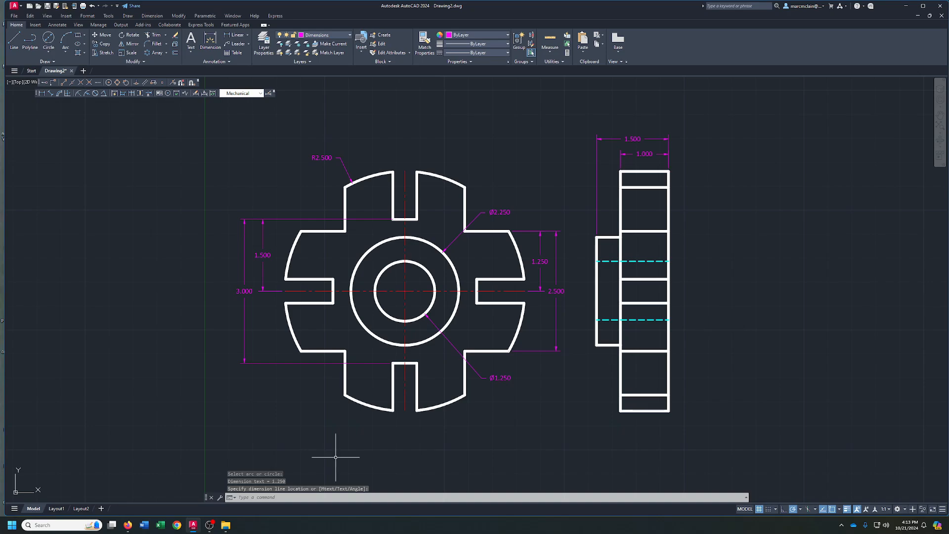
Step: Switch to Layout1, zoom the viewport's model view to the drawing's extents, and return to paper space
left_click(56, 508)
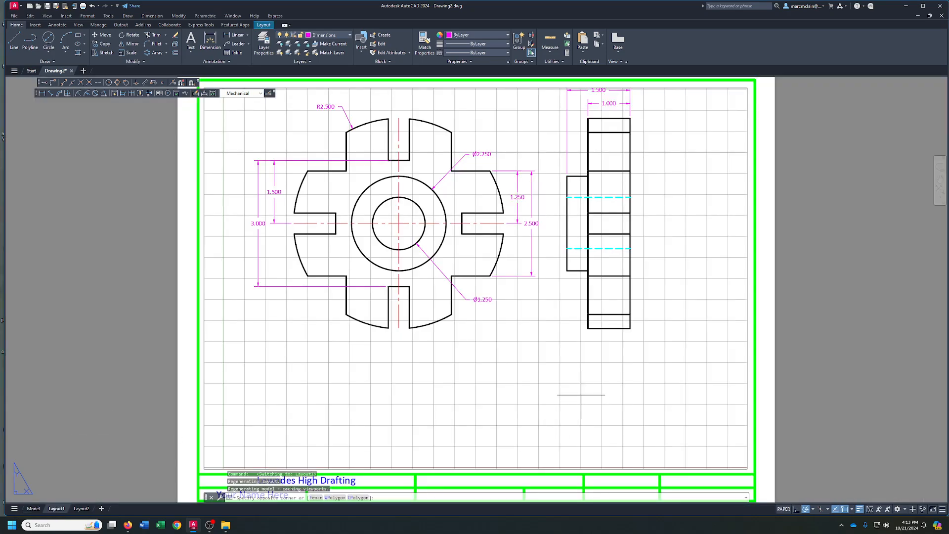
double_click(576, 387)
middle_click(715, 120)
middle_click(715, 120)
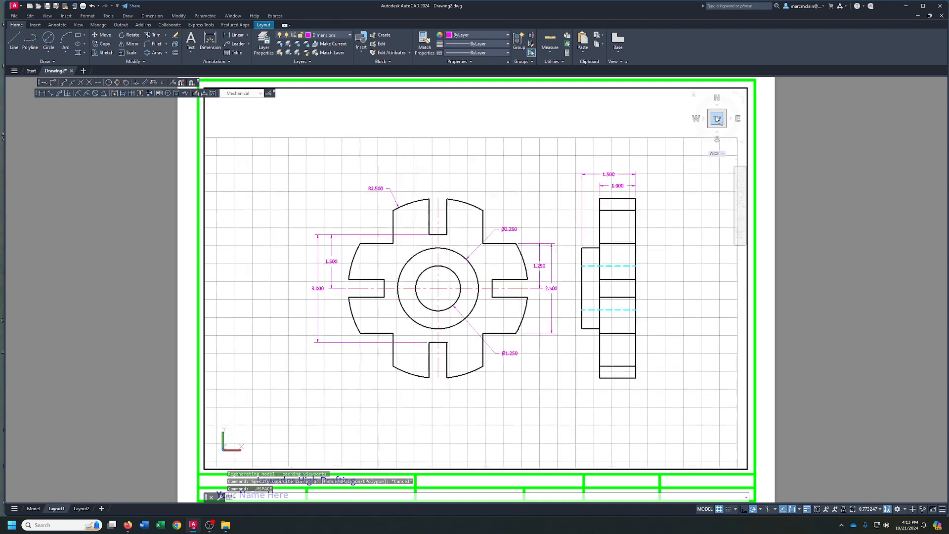
double_click(810, 161)
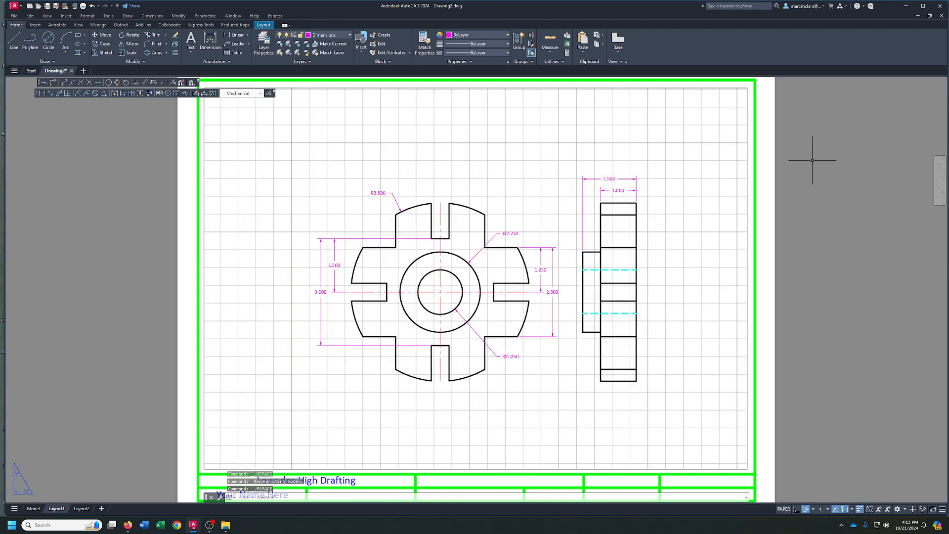
Step: Set the Layout1 viewport's standard scale to 1:1 in its properties
left_click(749, 270)
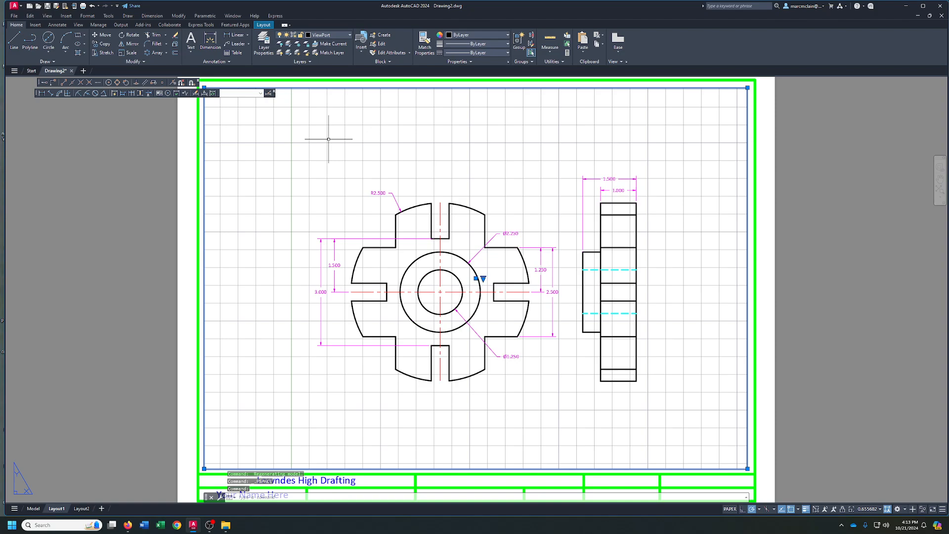
right_click(124, 182)
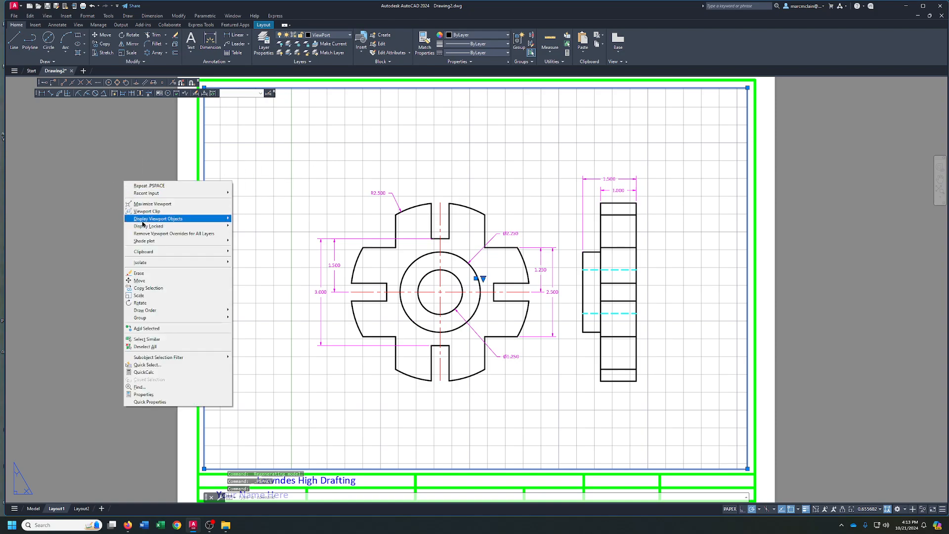
left_click(143, 394)
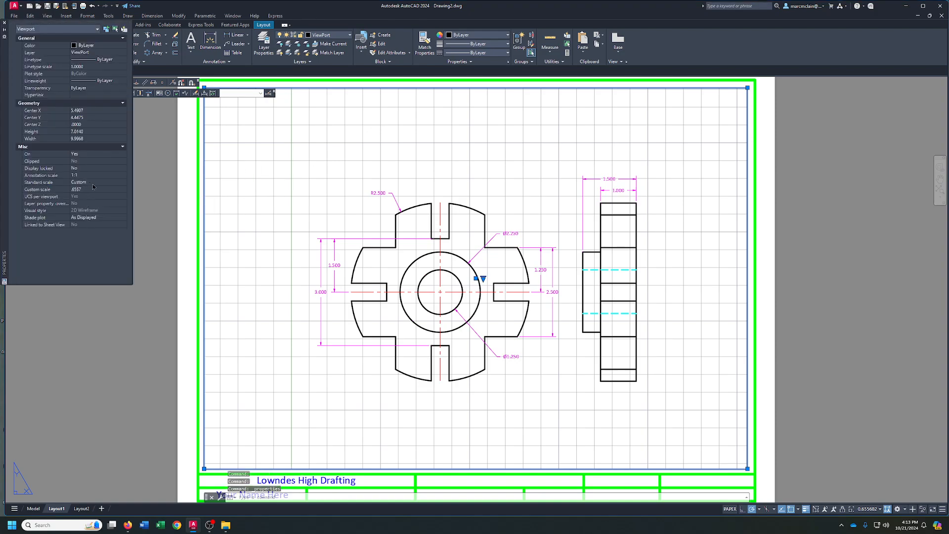
left_click(112, 184)
left_click(126, 183)
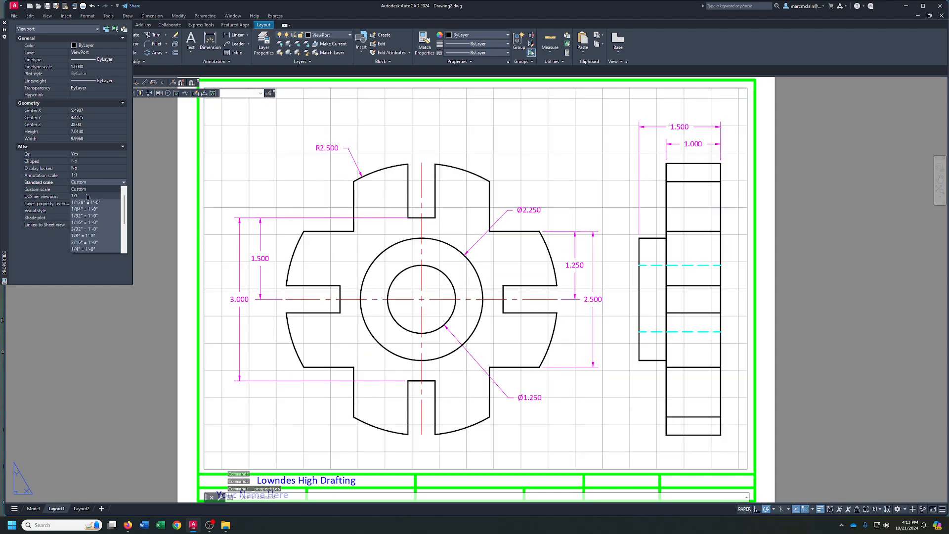
left_click(88, 196)
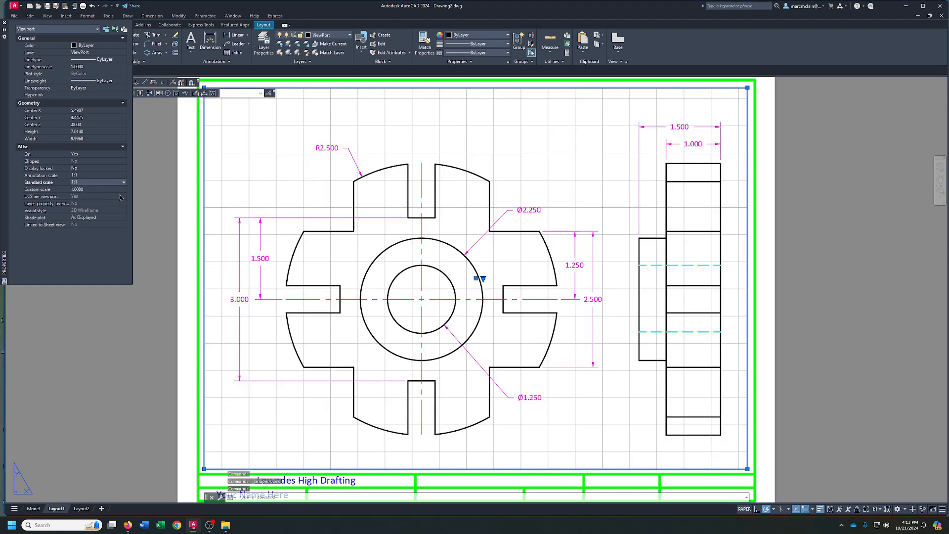
Step: Lock the viewport's display by setting Display locked to Yes, and close its properties
left_click(91, 168)
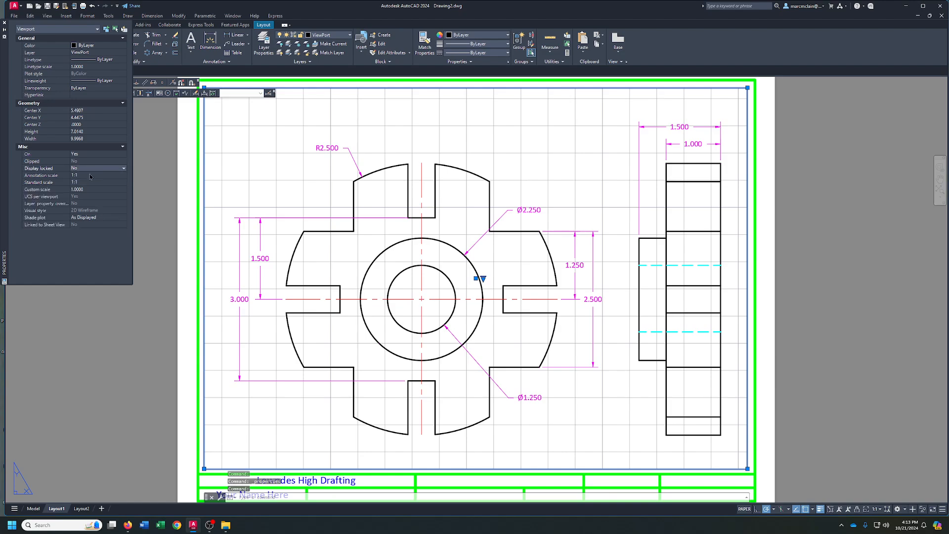
left_click(124, 169)
left_click(96, 176)
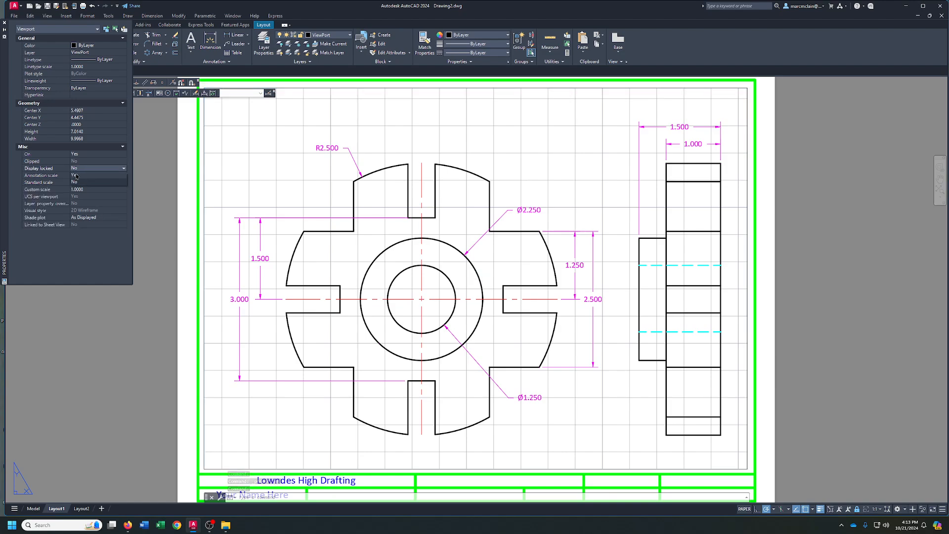
left_click(158, 206)
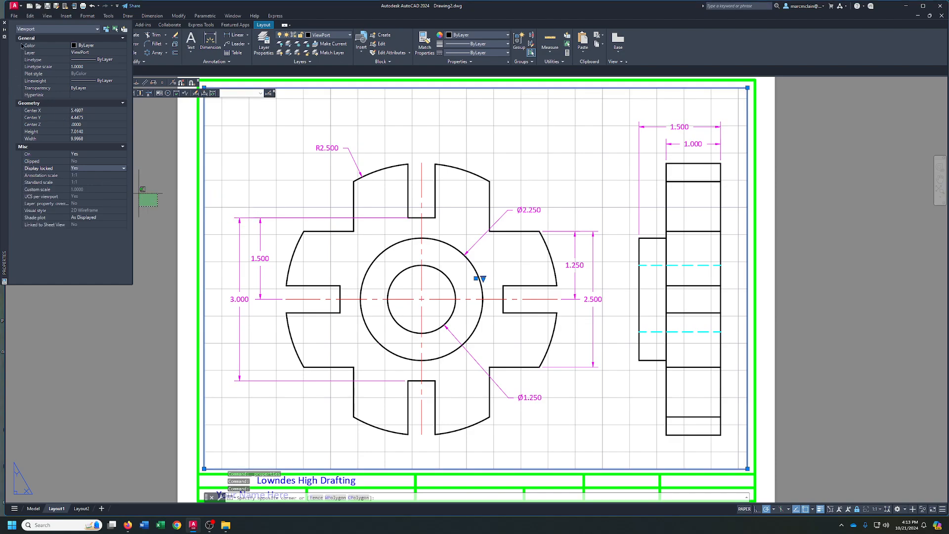
left_click(4, 23)
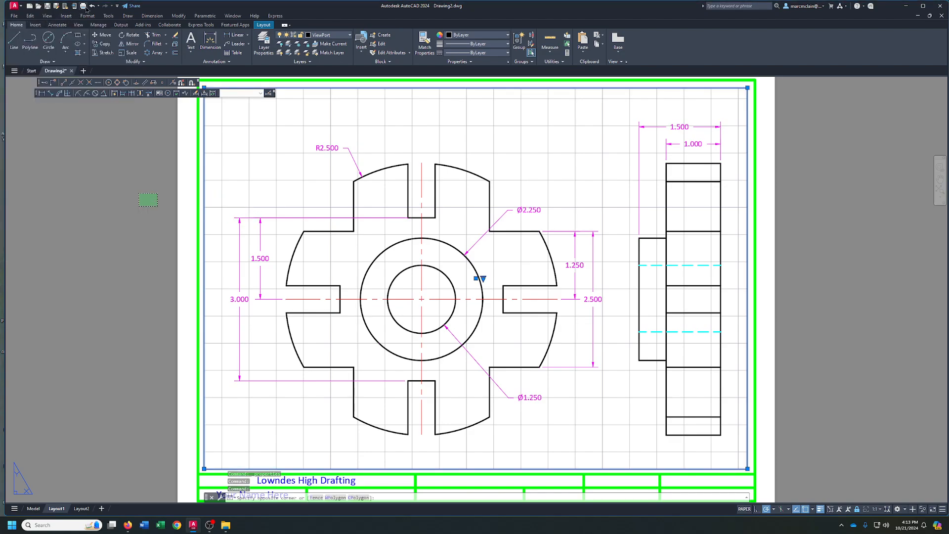
Step: Preview the Layout1 plot and plot it to PDF in the Documents folder as Cad49-Layout1.pdf
left_click(83, 6)
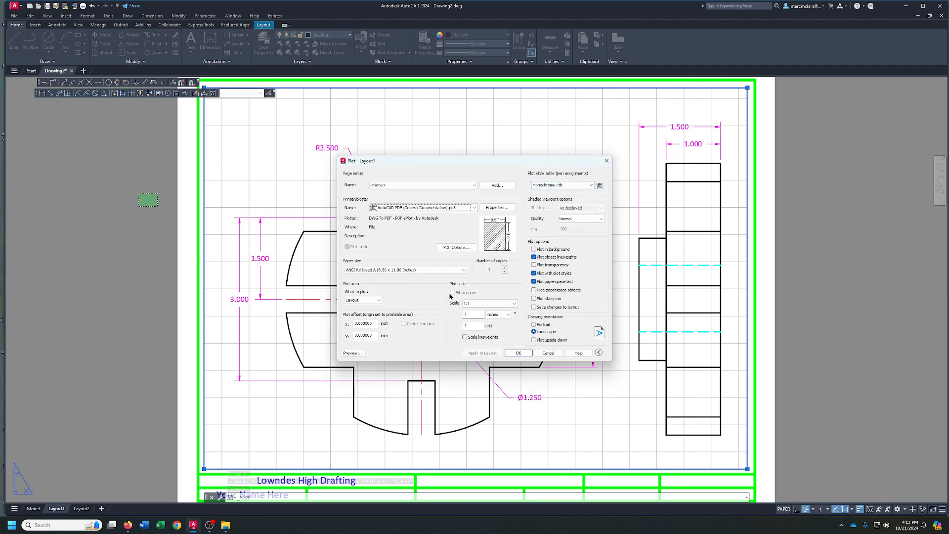
left_click(357, 353)
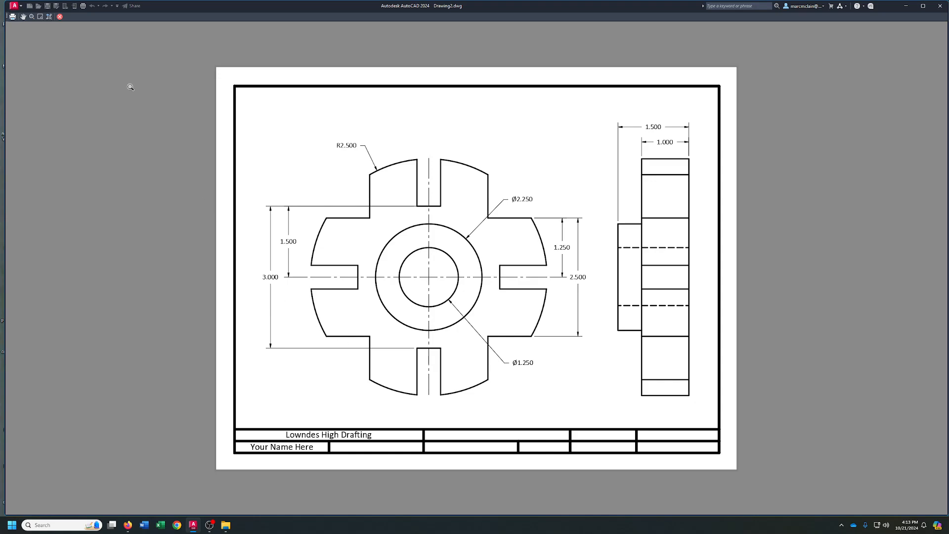
left_click(13, 17)
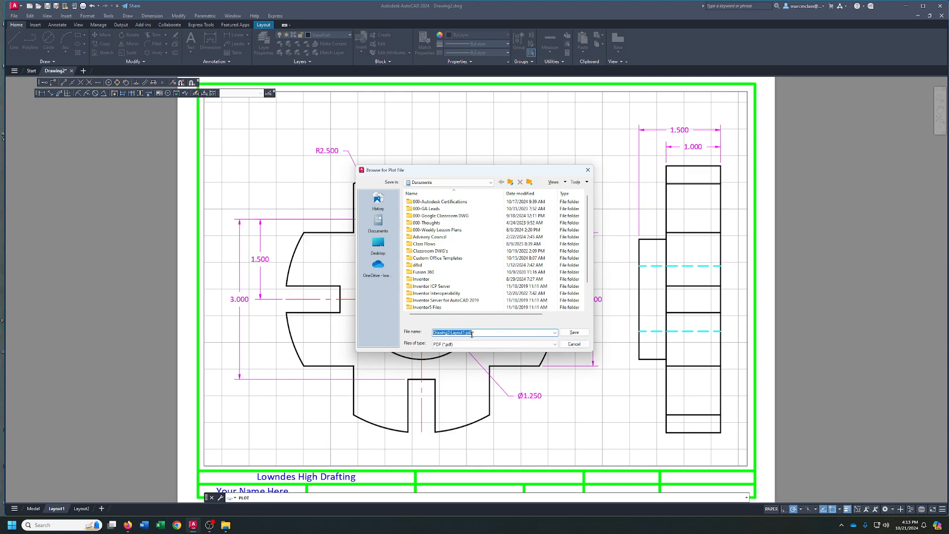
left_click_drag(450, 333, 430, 335)
type("C")
type("ad49")
left_click(573, 333)
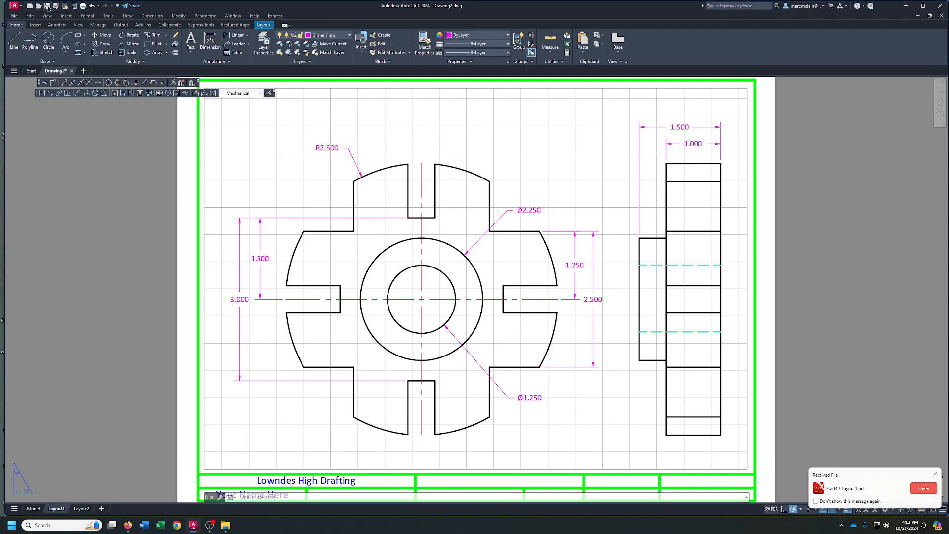
Step: Save the drawing as Cad49 in the Intro Tutorial DWG Files folder on Local Disk (D:)
left_click(48, 7)
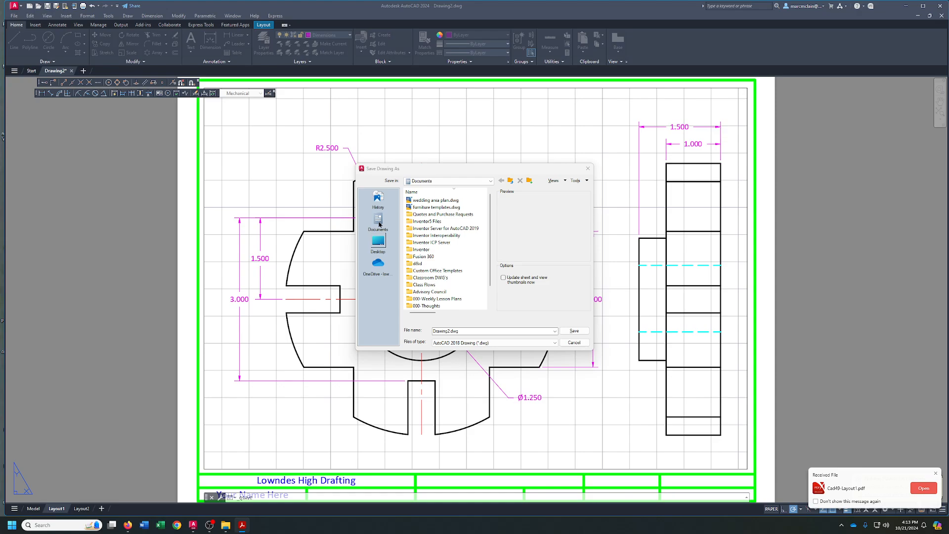
left_click(440, 181)
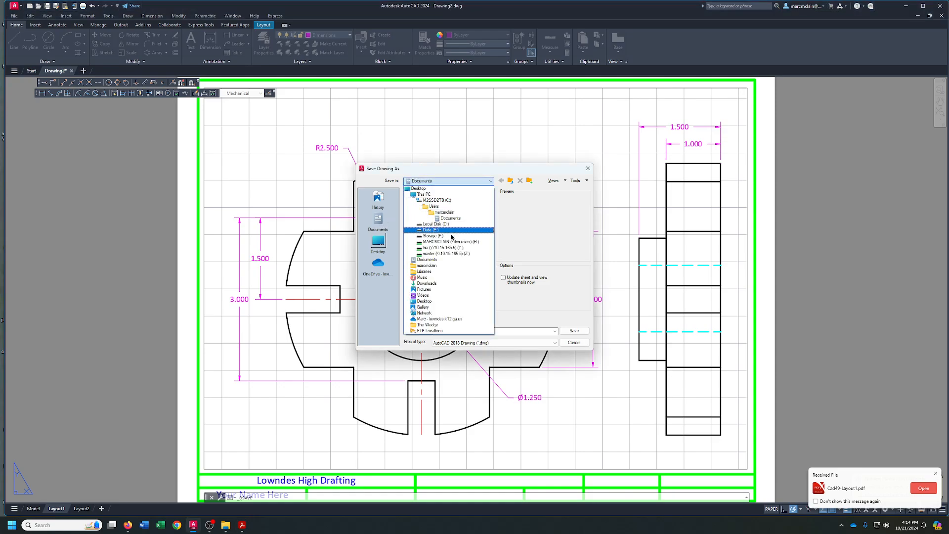
left_click(449, 225)
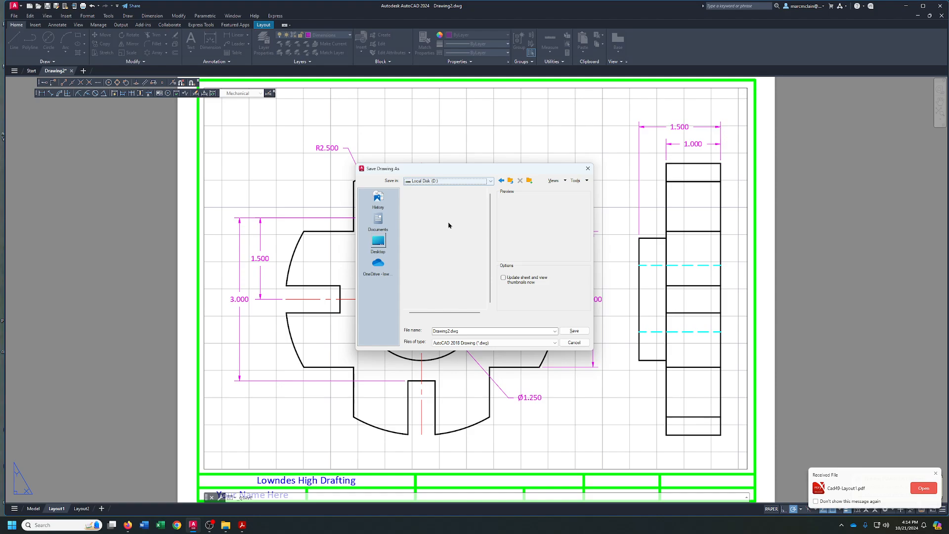
double_click(444, 200)
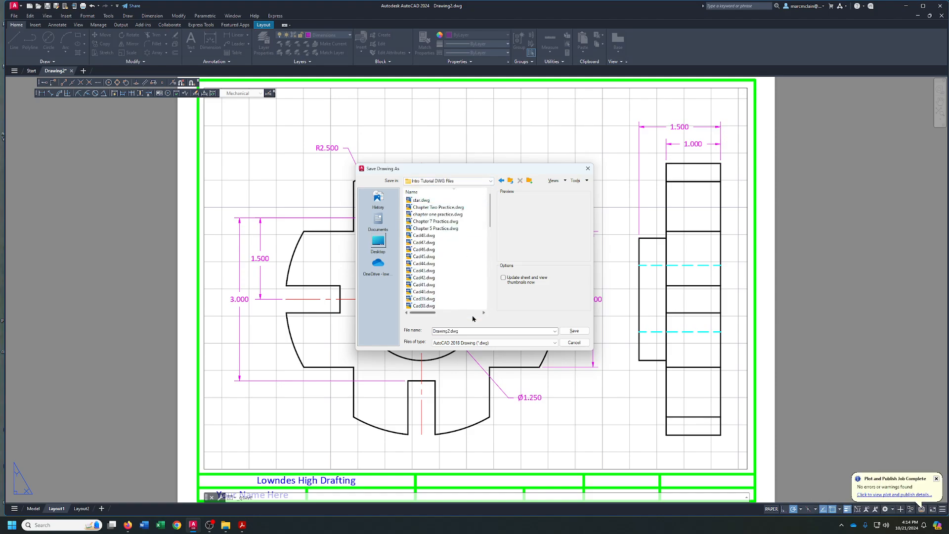
left_click(477, 330)
type("Ca")
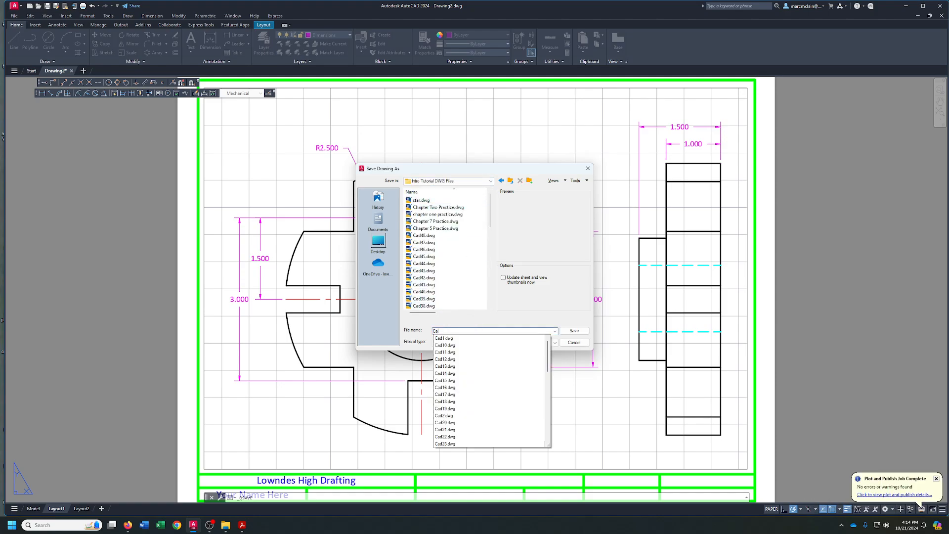
type("d48")
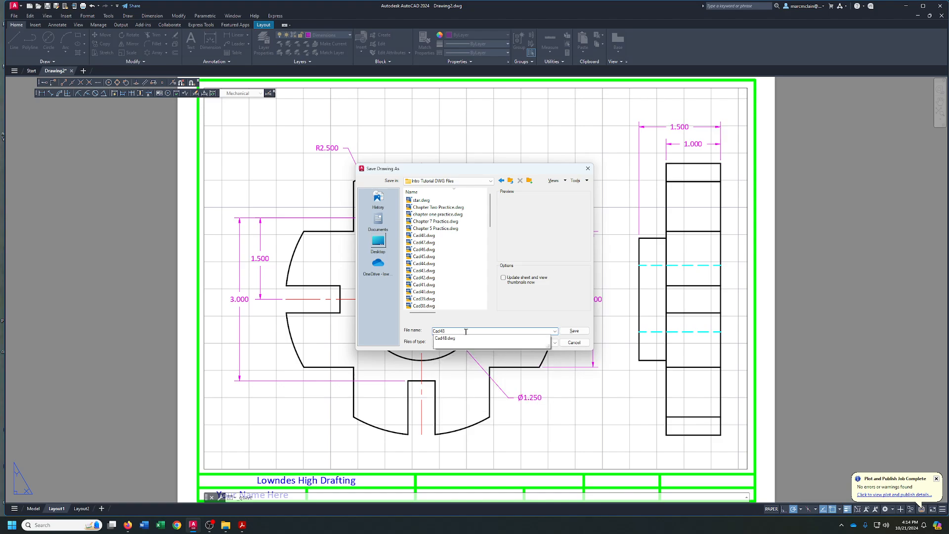
key("BackSpace")
type("9")
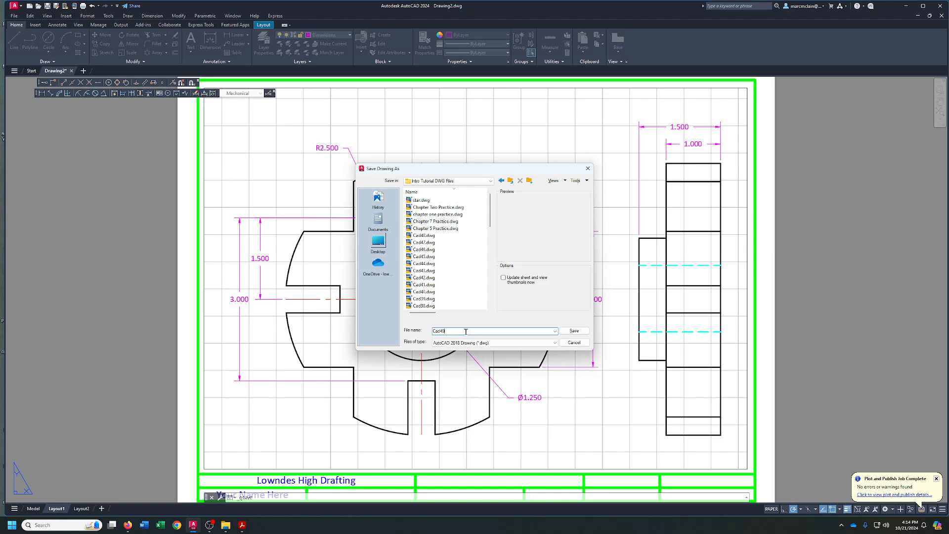
left_click(573, 330)
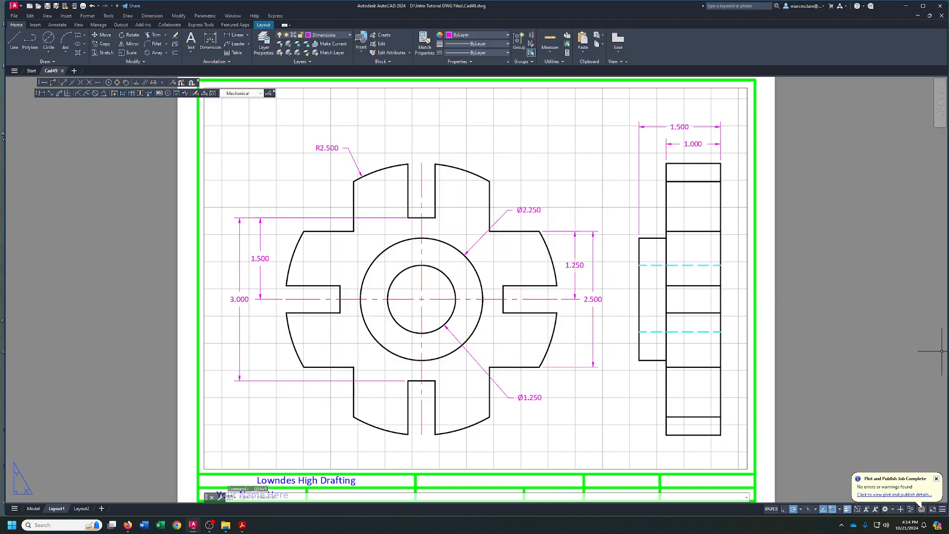